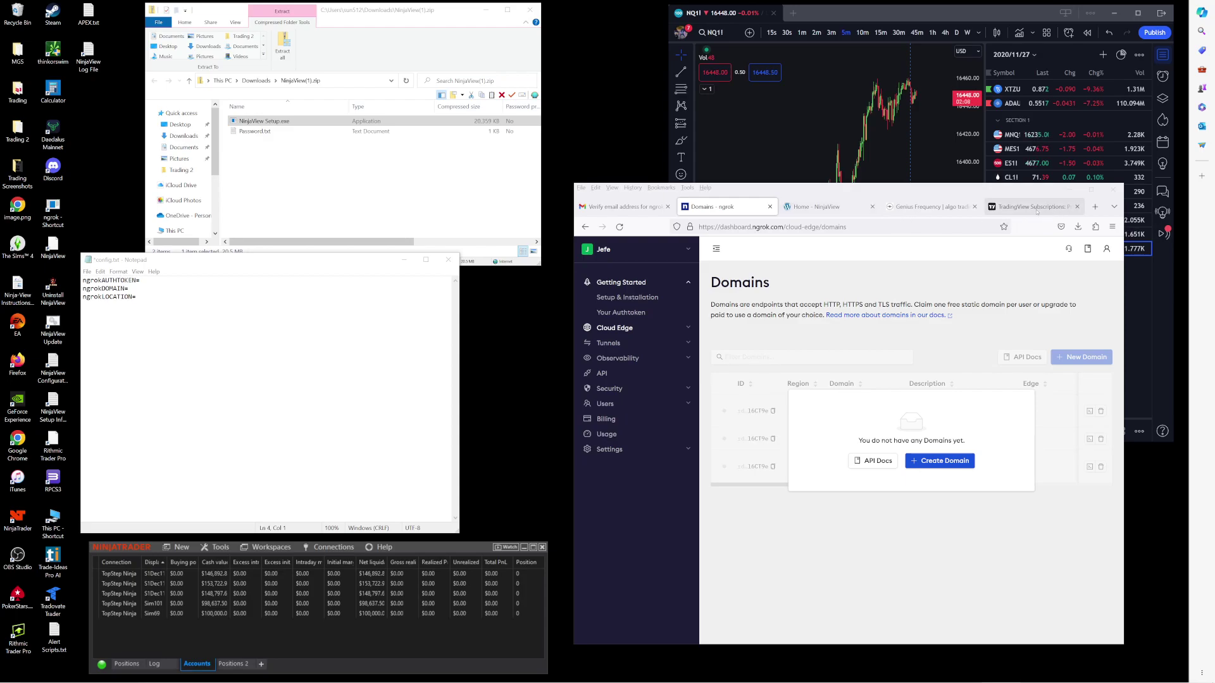
Step: Show the TradingView pricing page and scroll through the plan features, with Premium as the current plan
left_click(1036, 207)
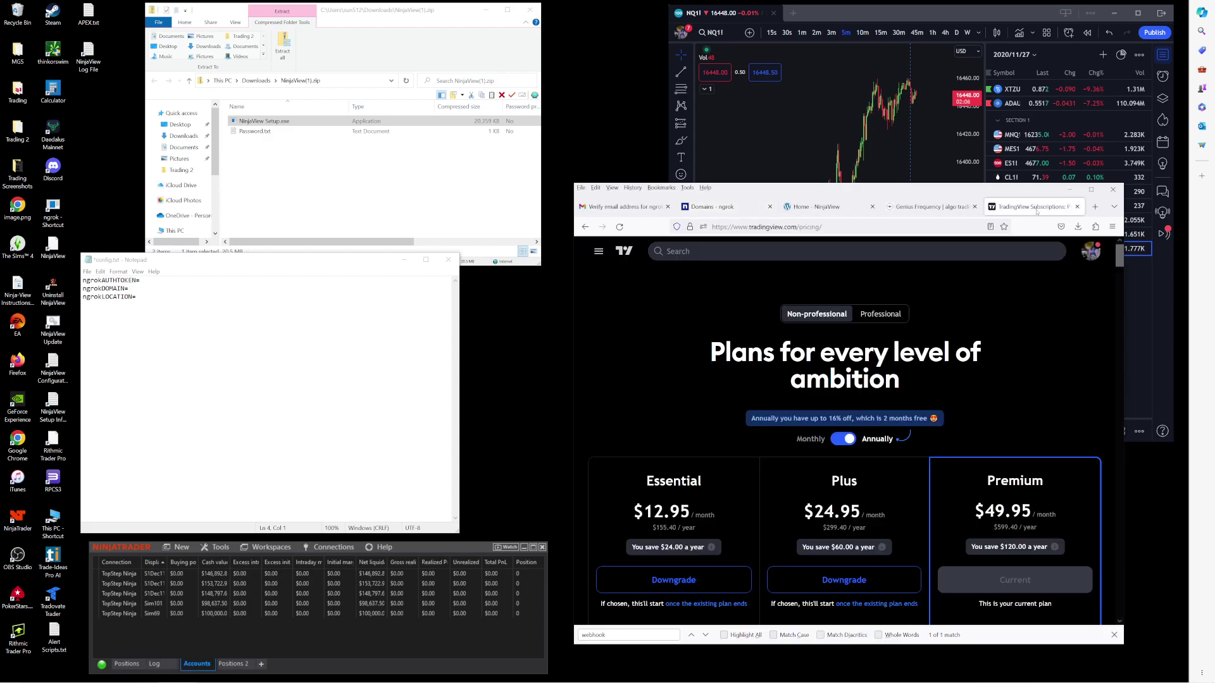
scroll(695, 456, "down", 5)
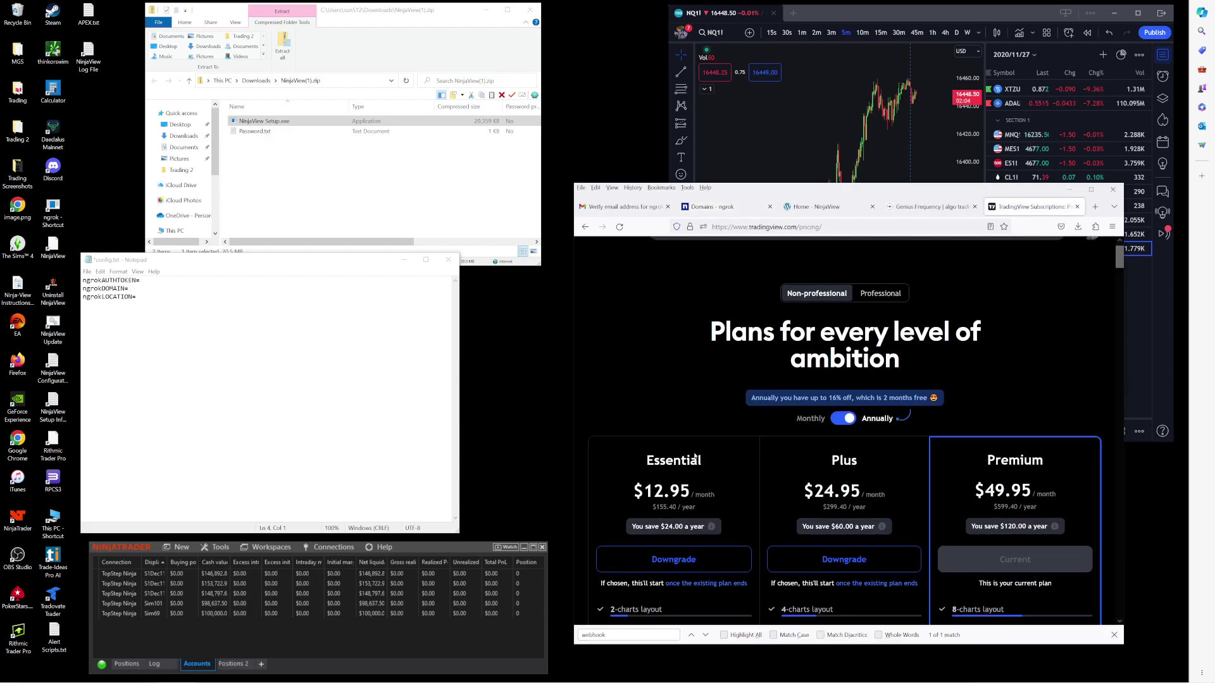
scroll(695, 455, "up", 4)
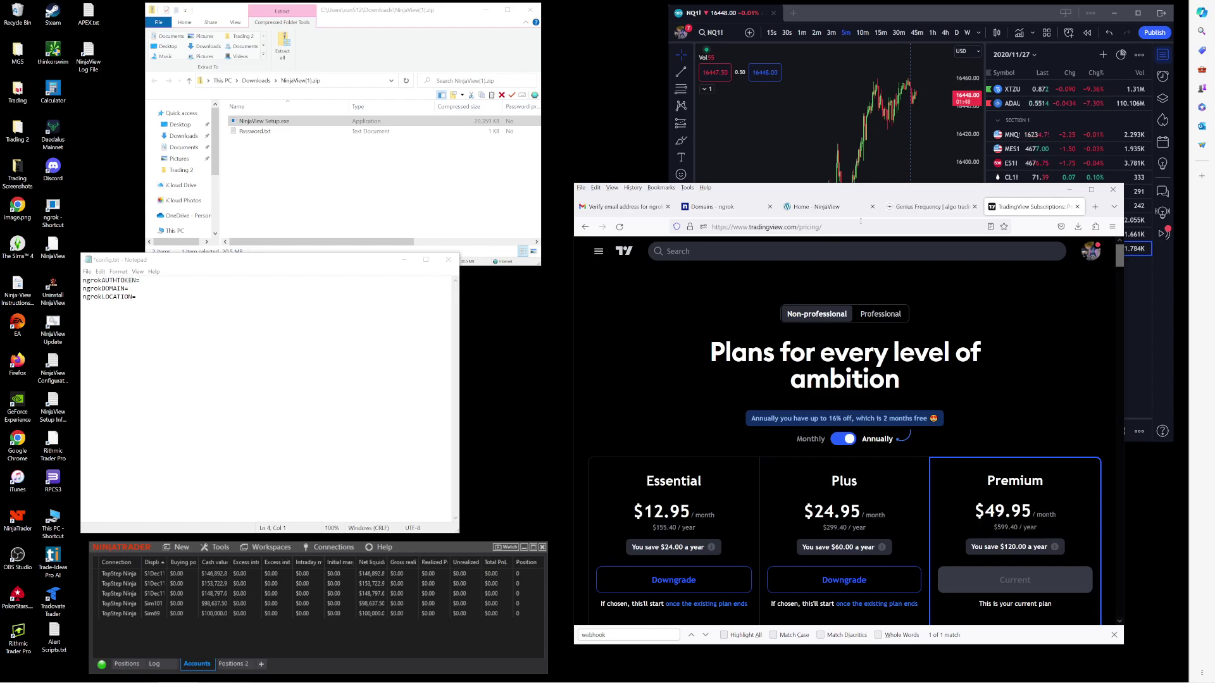
Step: Return to the NinjaView home page after a quick look at the Customer Portal Subscribe page
left_click(816, 212)
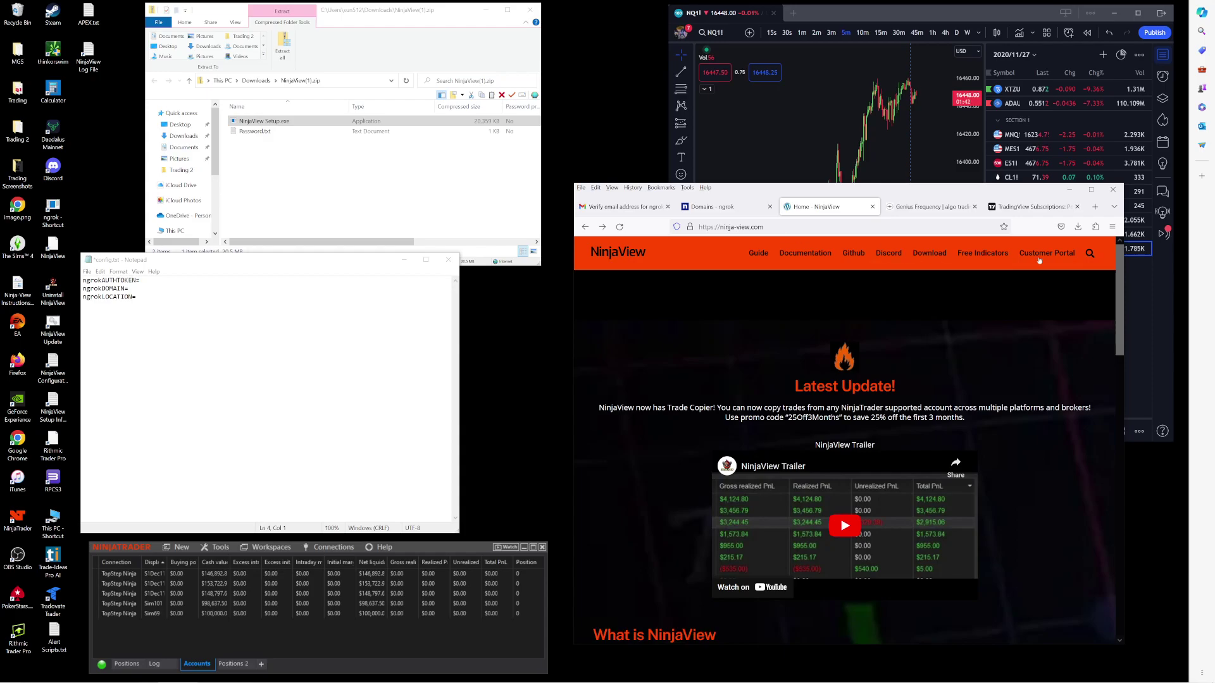
mouse_move(1051, 261)
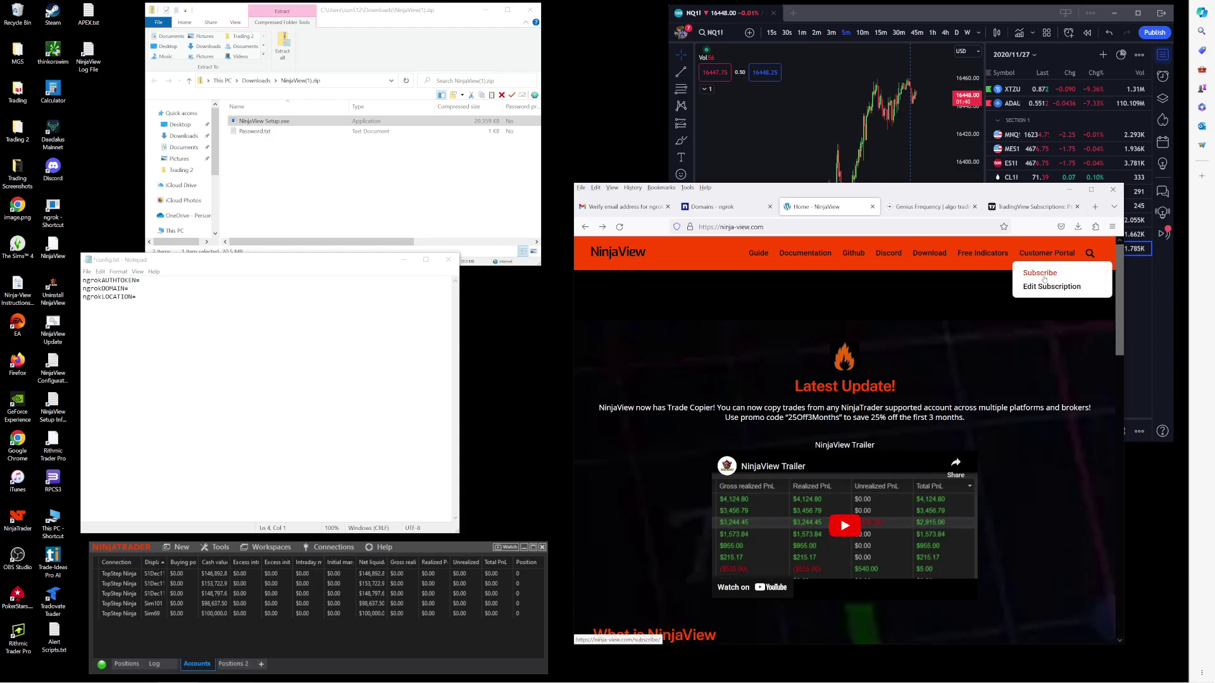
left_click(1043, 277)
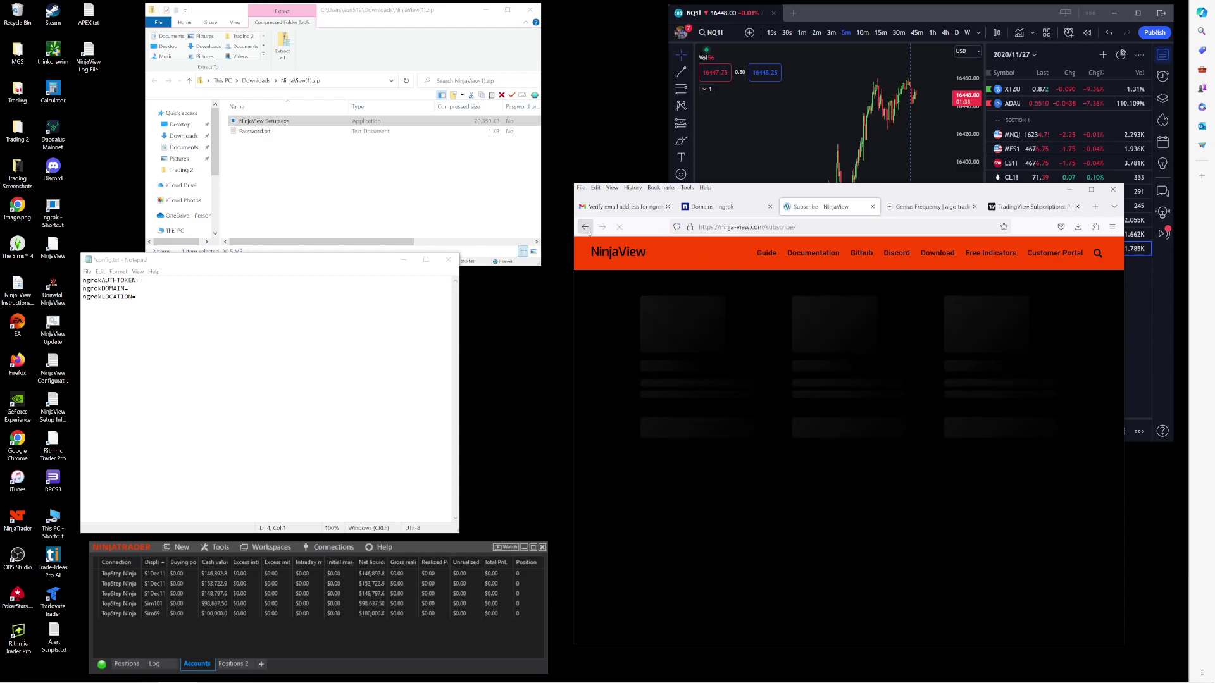
left_click(586, 226)
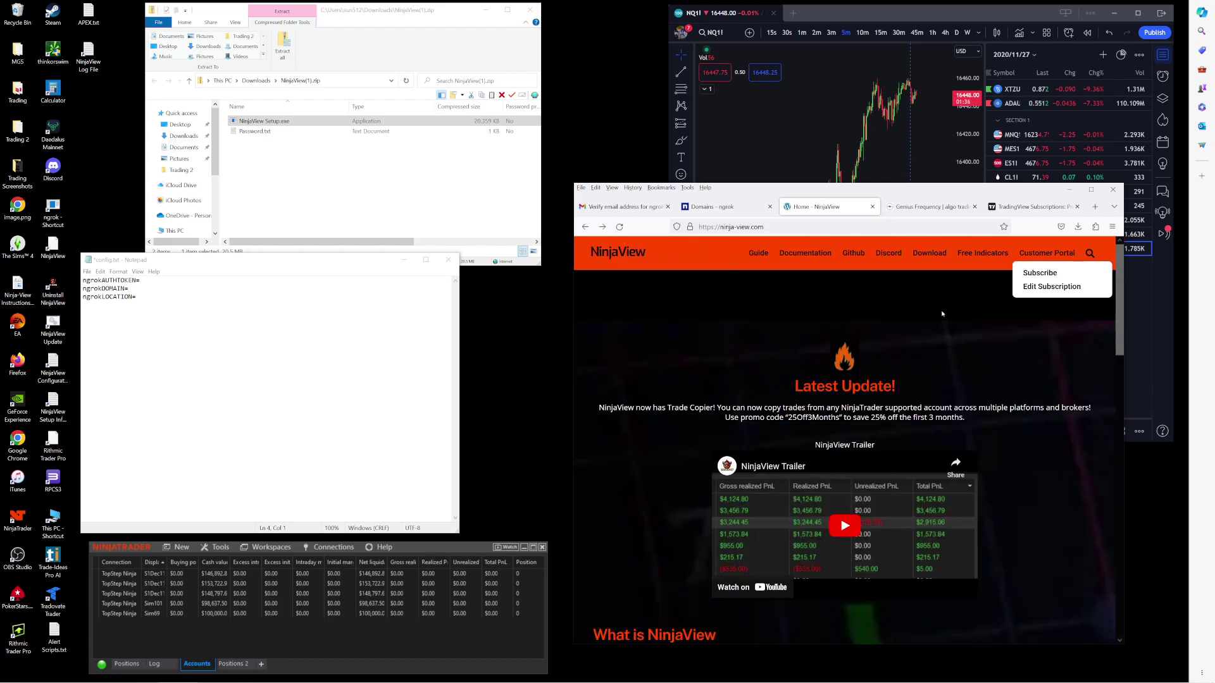
mouse_move(922, 265)
left_click_drag(922, 266, 915, 279)
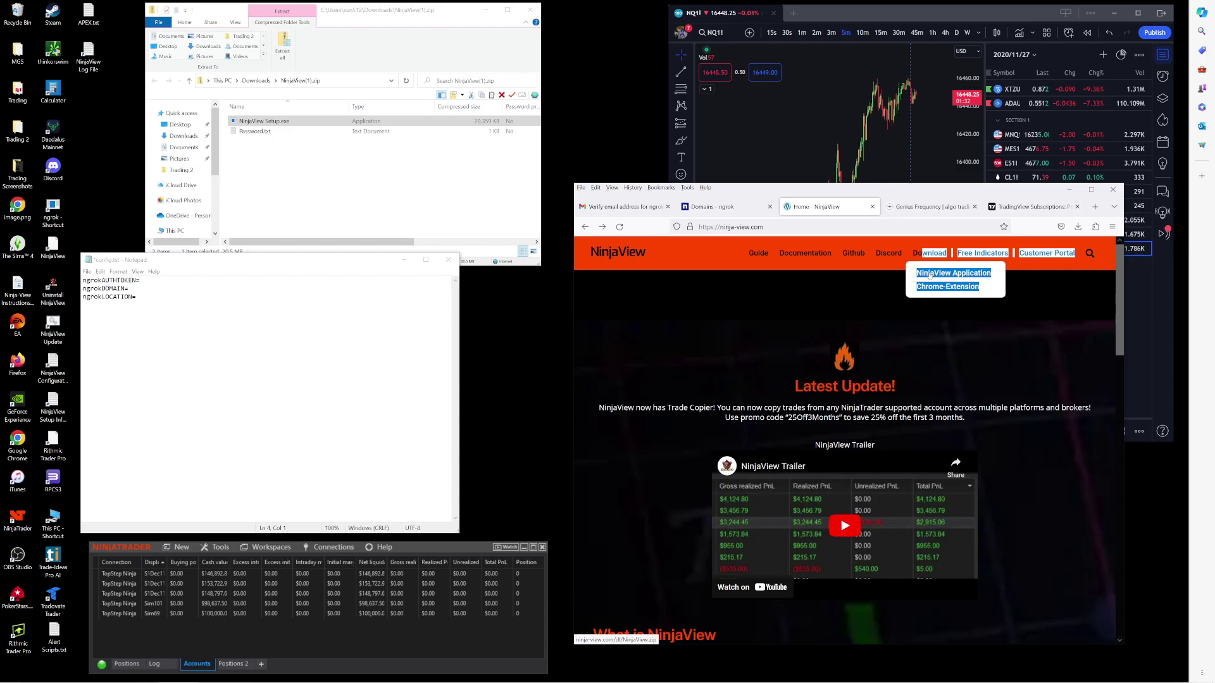
left_click(818, 292)
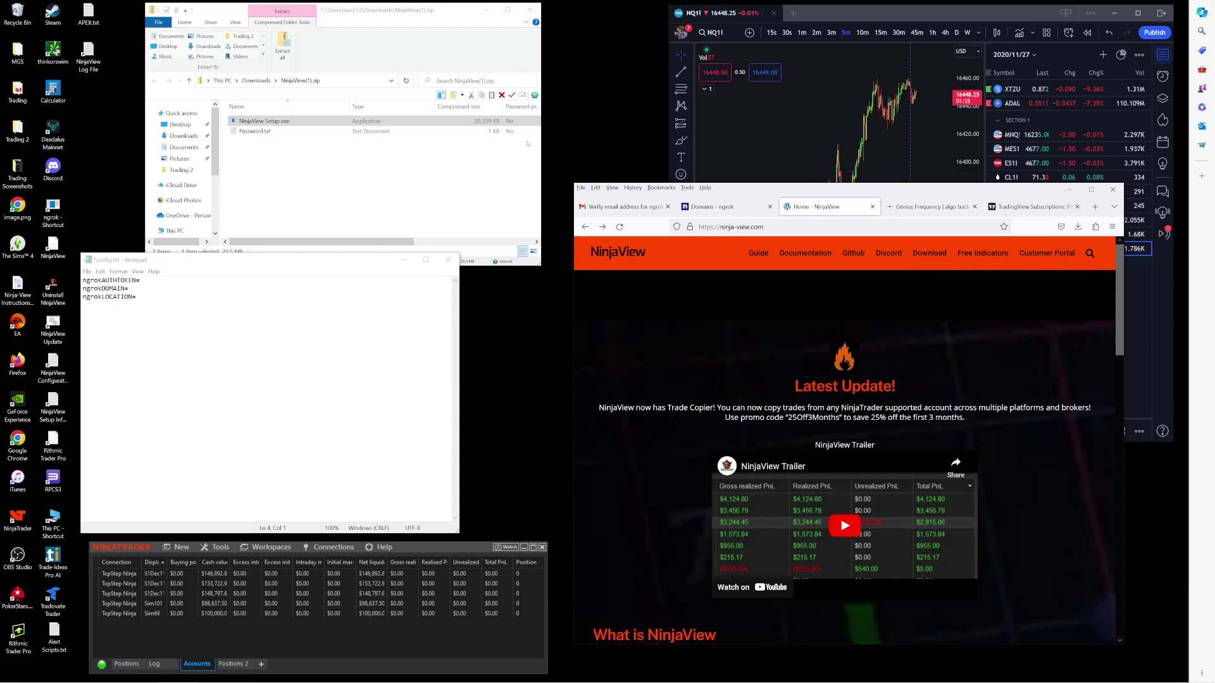
Step: Bring the NinjaView(1).zip file listing in File Explorer to the front
left_click(1094, 206)
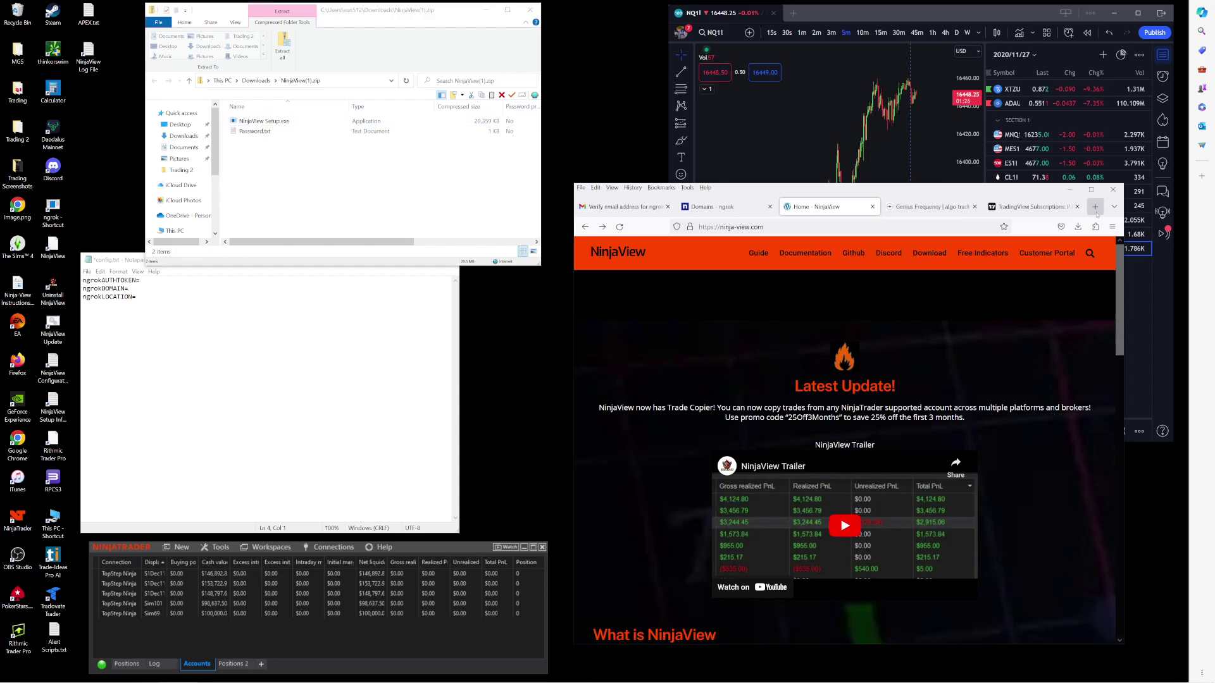
left_click(959, 206)
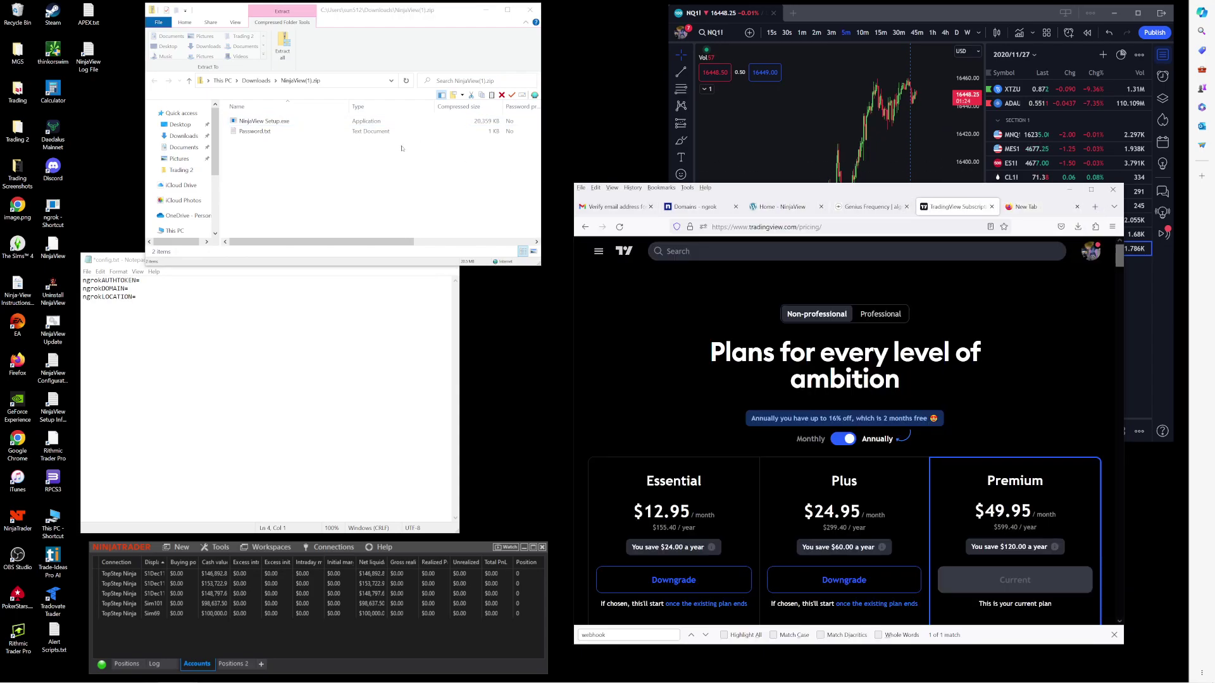
left_click(249, 140)
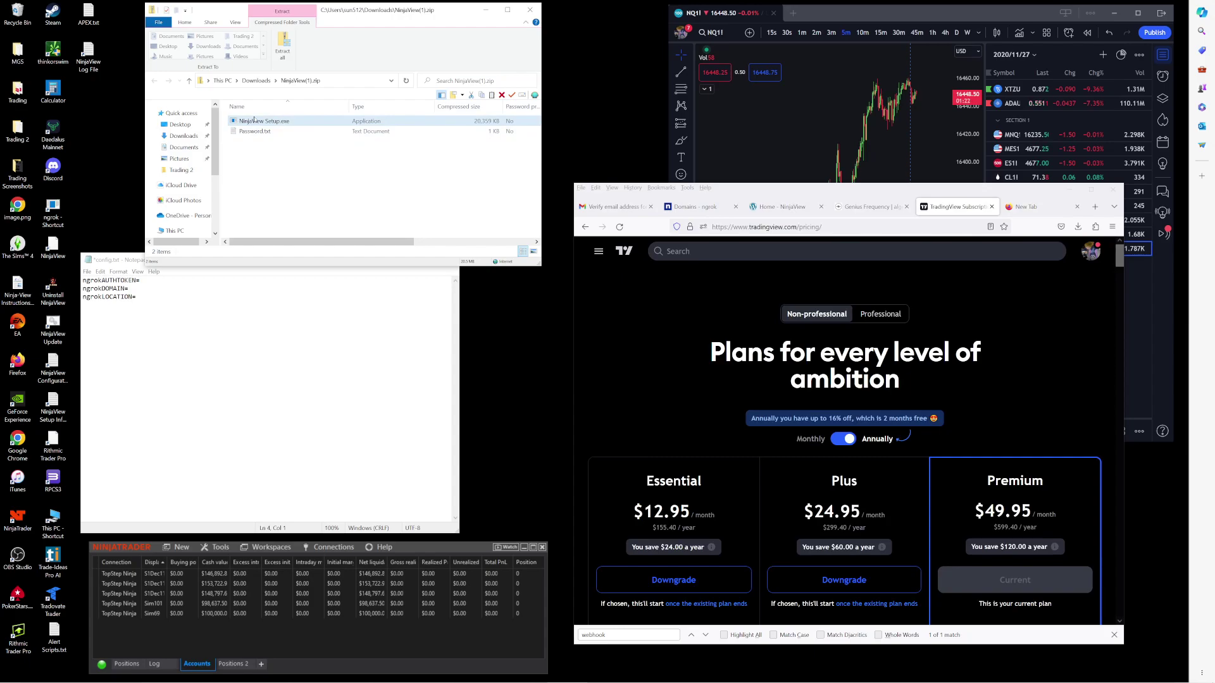
Step: Open Password.txt from the zip in Notepad, select the installer password, and close the note
left_click(261, 133)
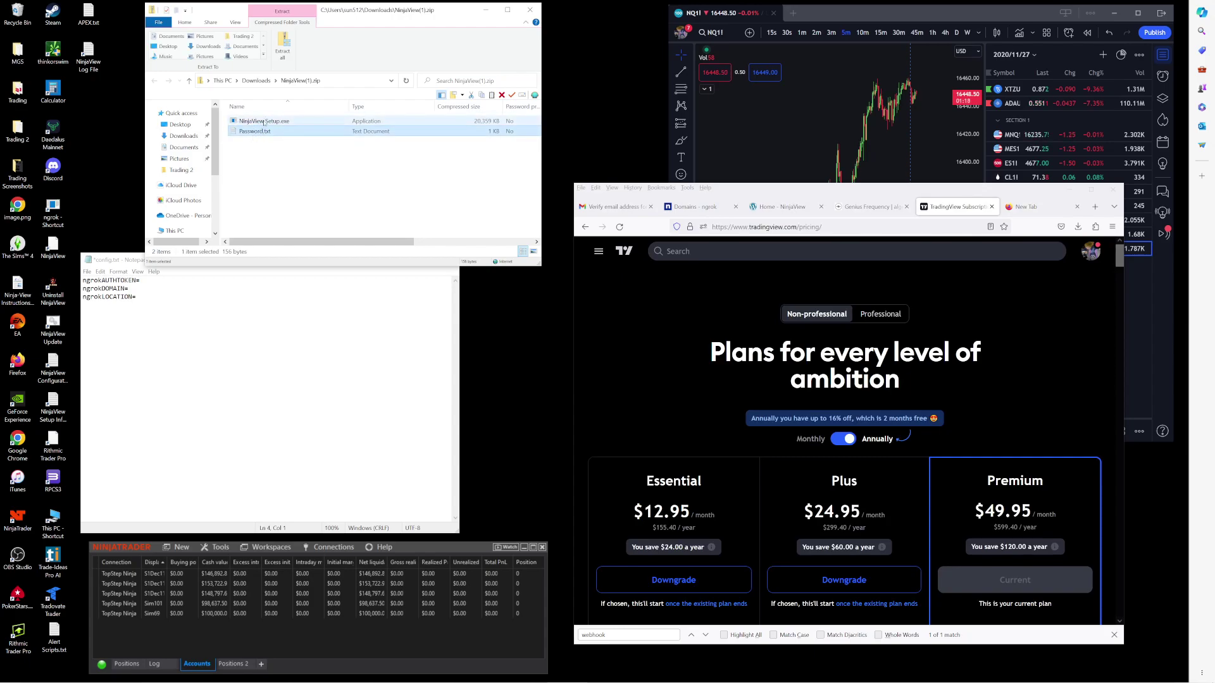
double_click(257, 132)
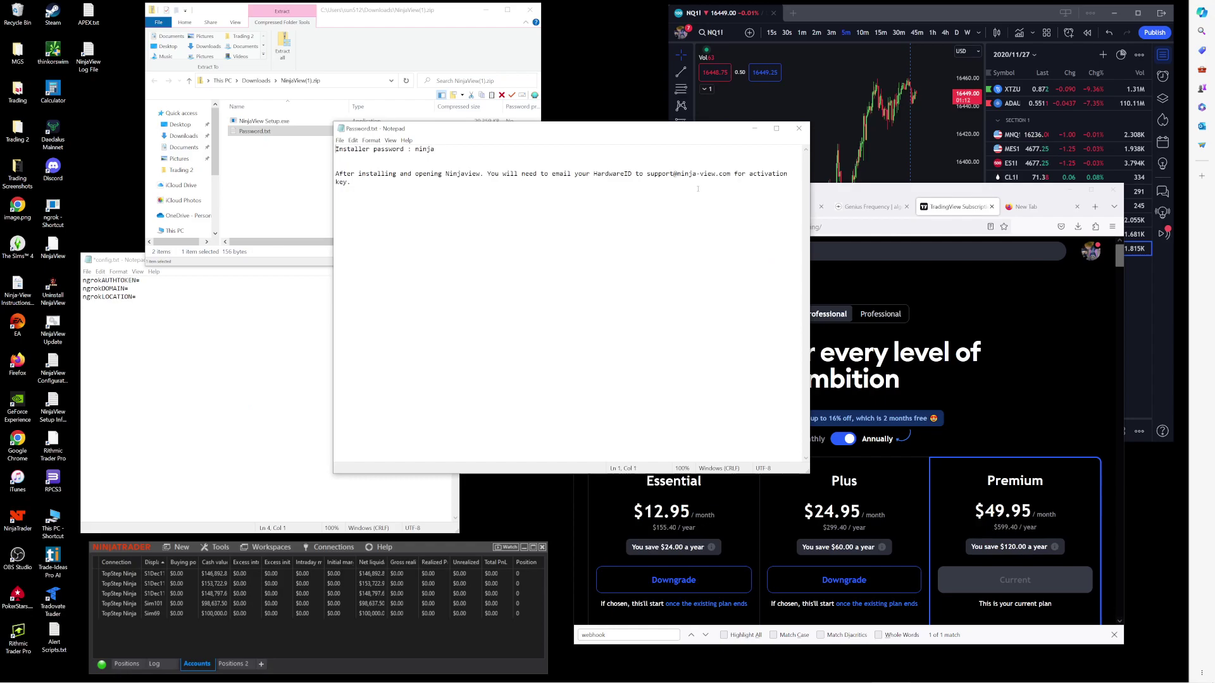
double_click(423, 150)
left_click(799, 130)
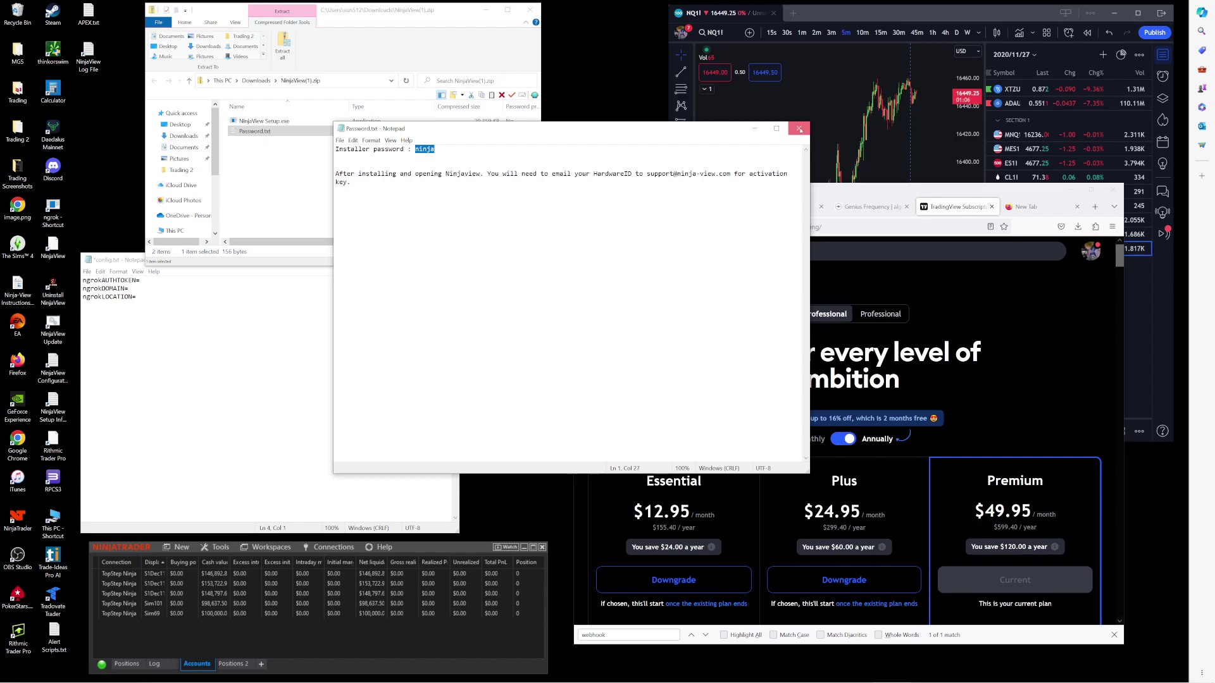
left_click(799, 129)
Step: Close the duplicate zip window, position the config.txt Notepad window, and show ngrok's Domains page
left_click(347, 122)
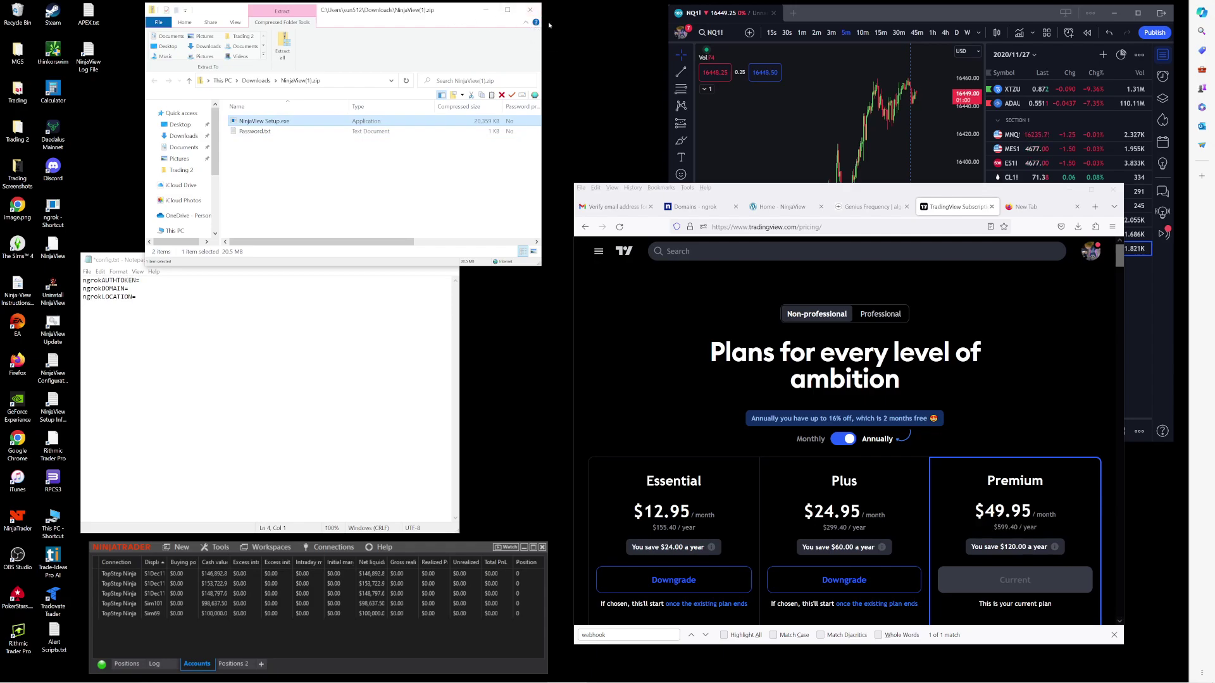
left_click(530, 10)
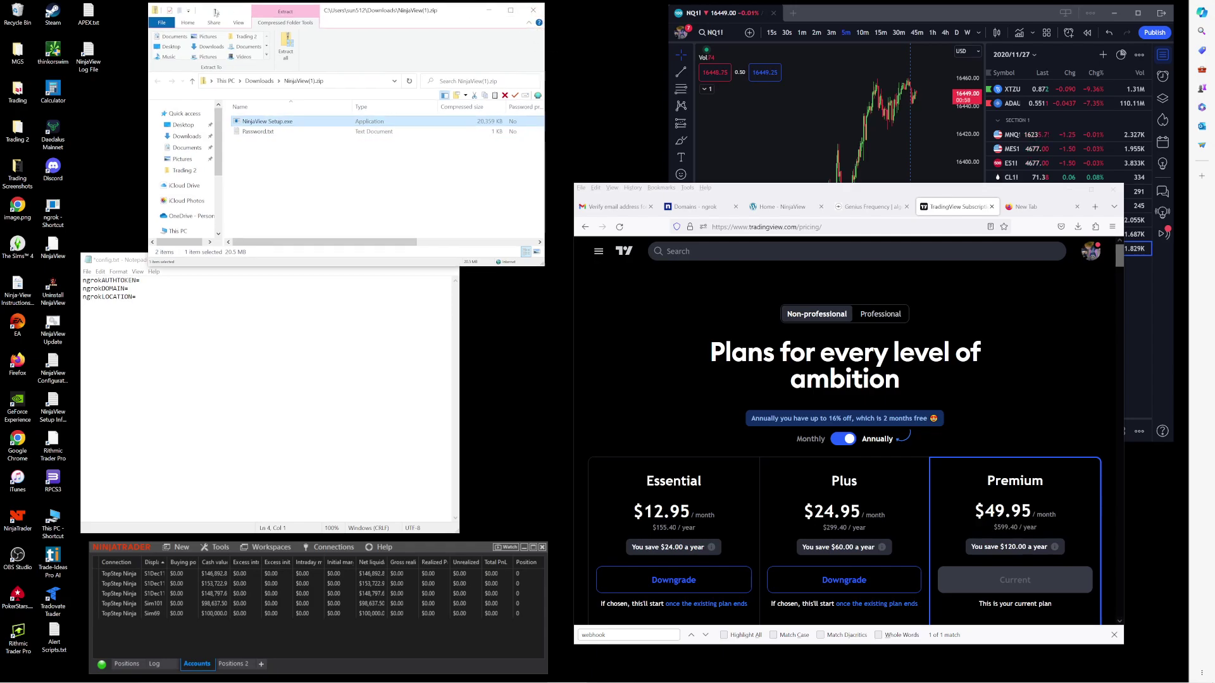
left_click_drag(167, 260, 266, 261)
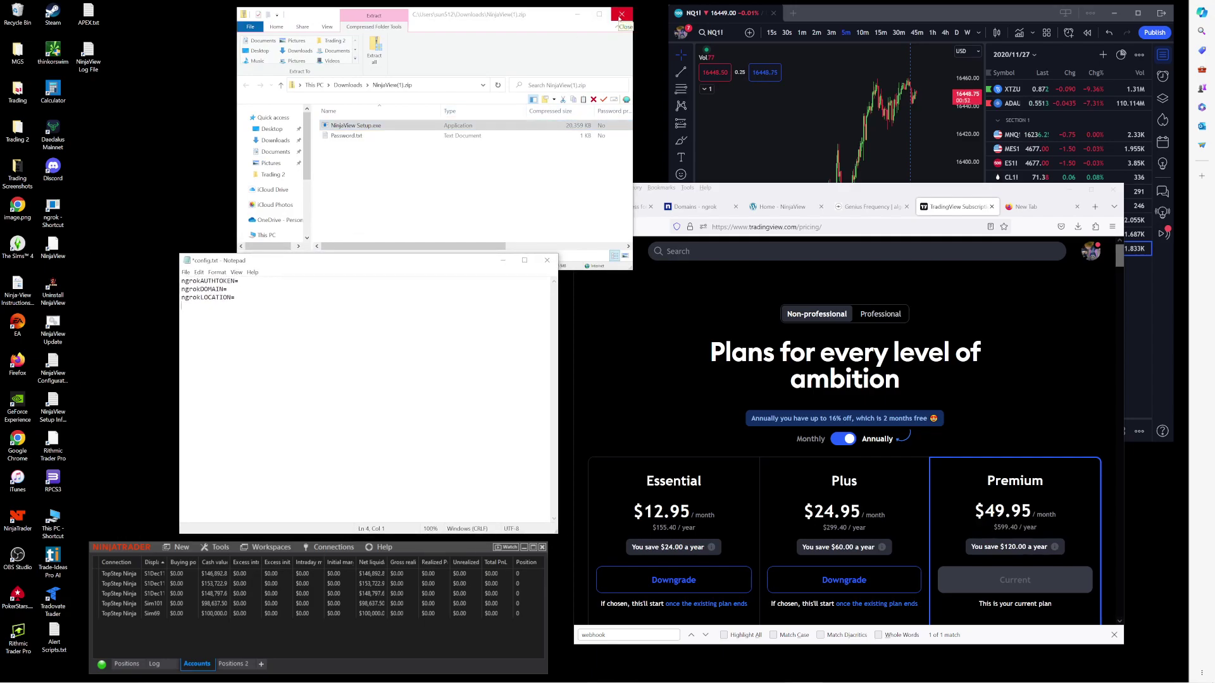
left_click(53, 382)
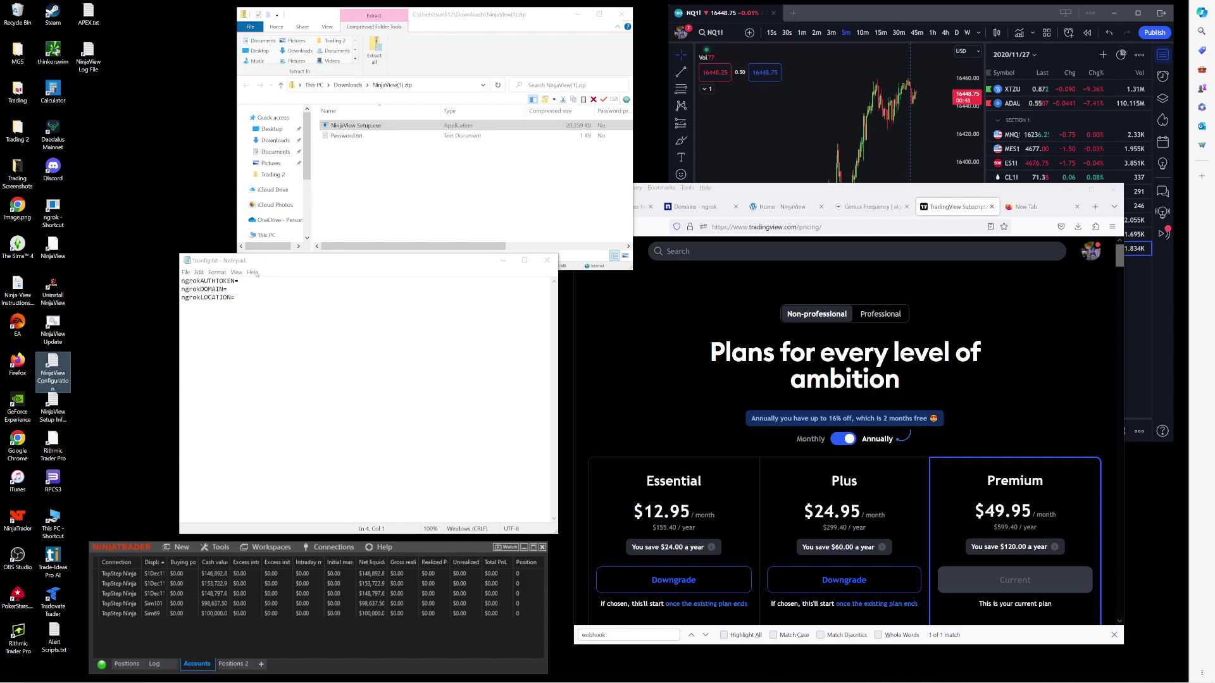
left_click_drag(284, 262, 201, 264)
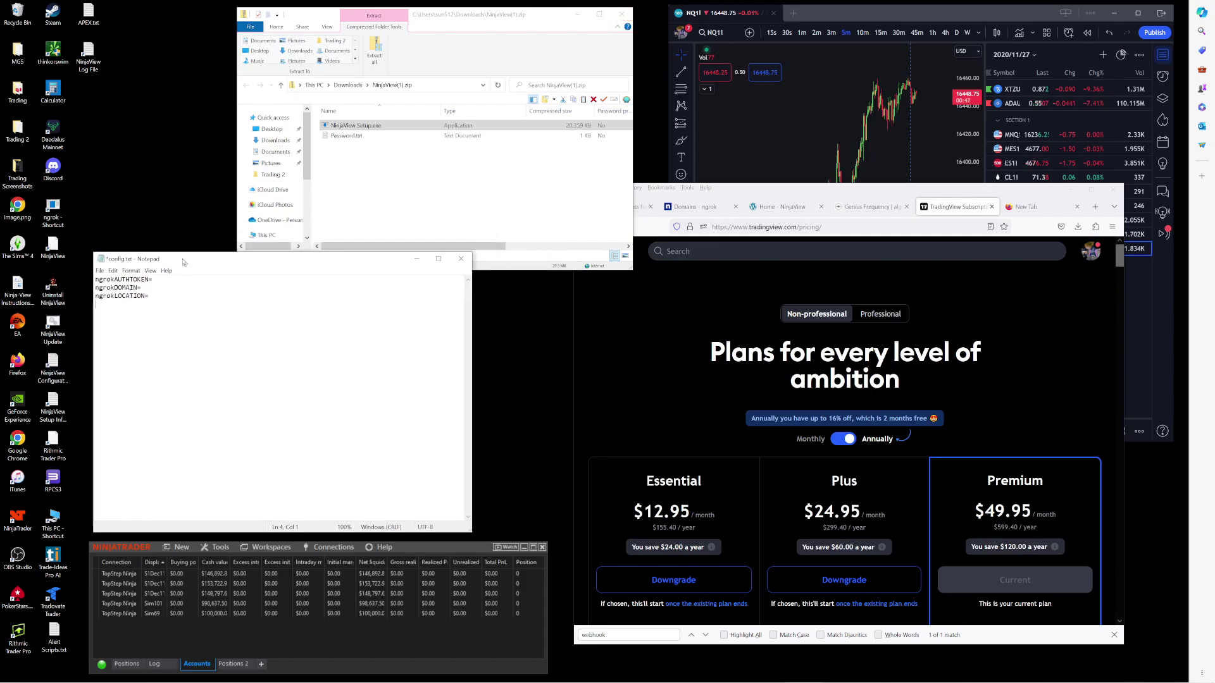
left_click(668, 317)
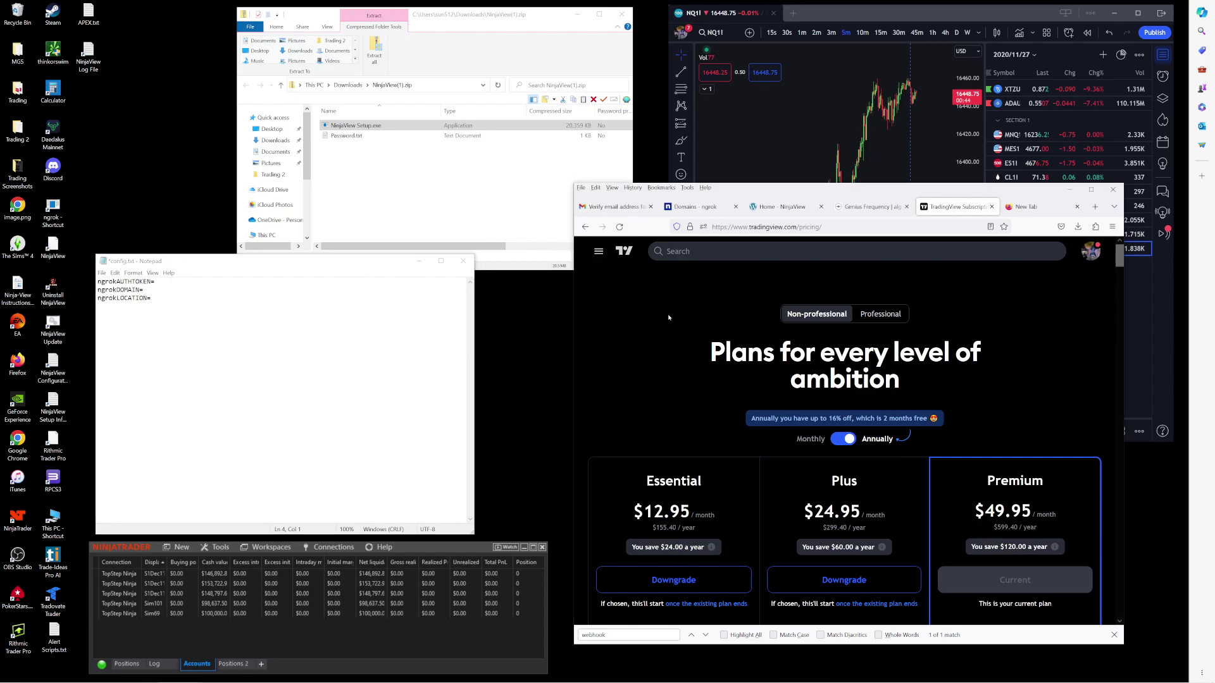
left_click(710, 214)
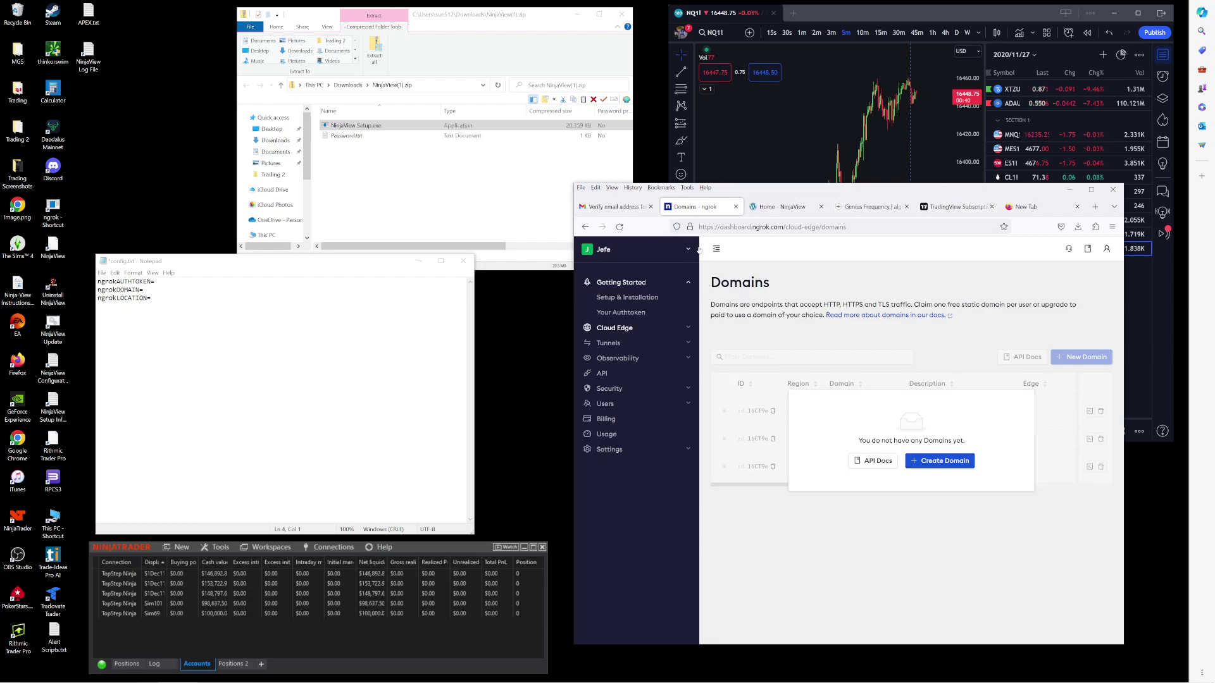
left_click(1106, 248)
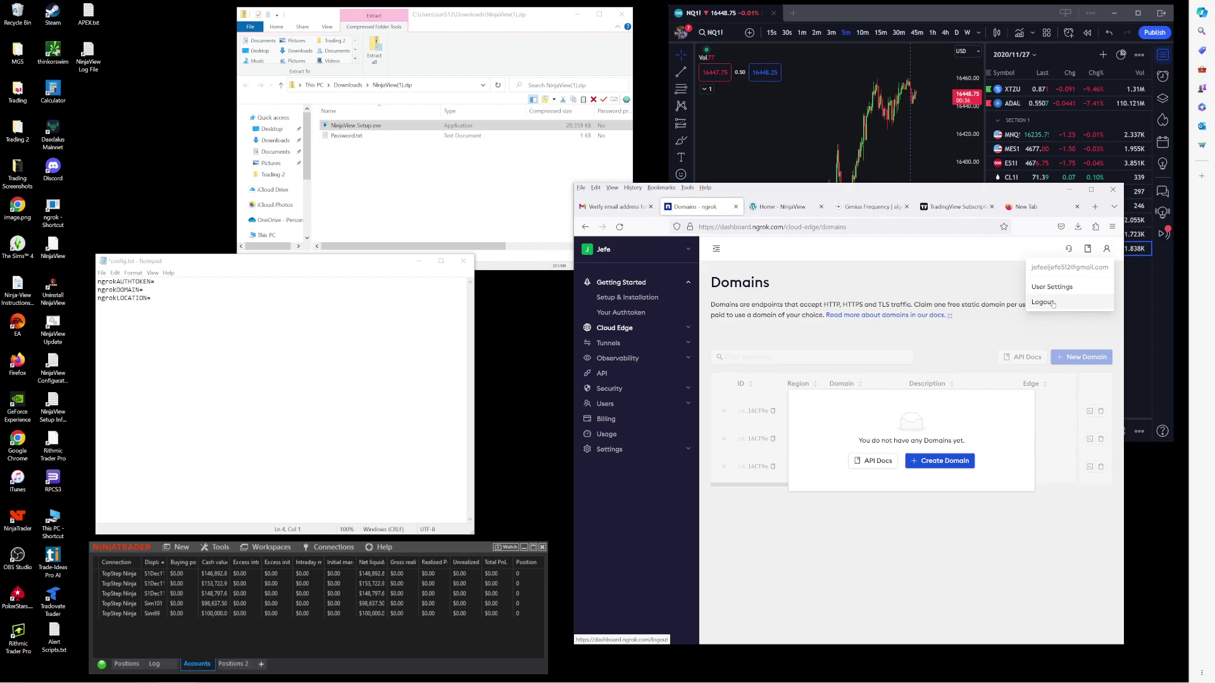
left_click(1052, 303)
left_click(820, 417)
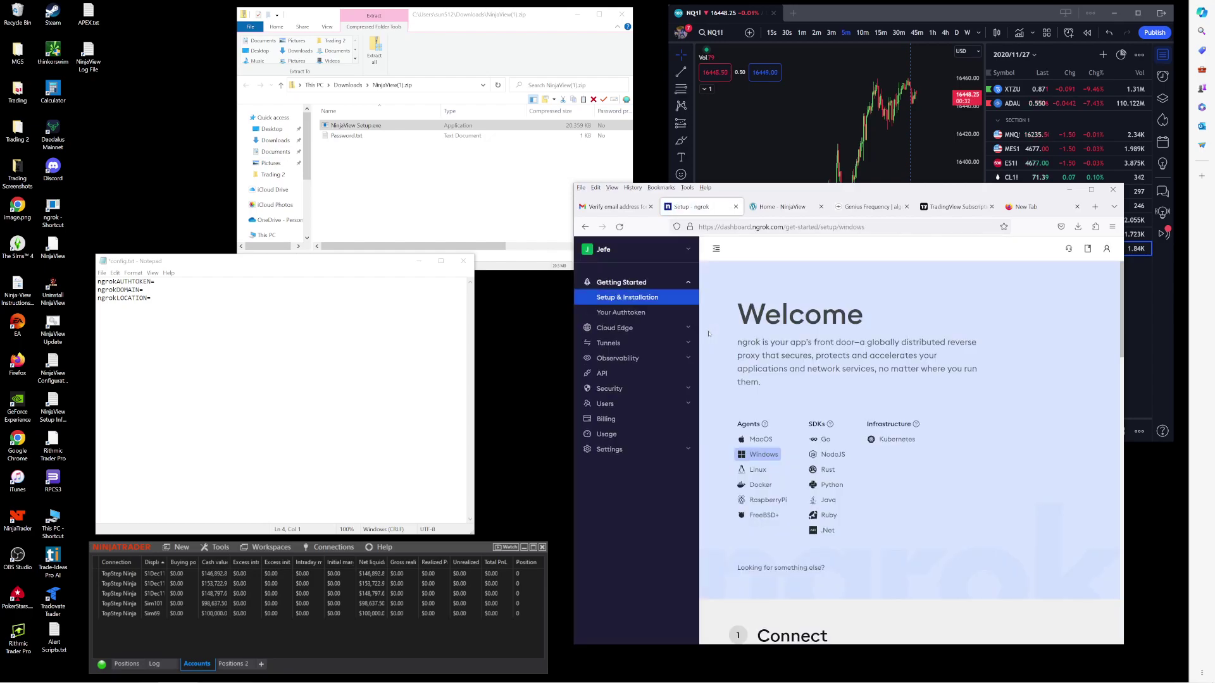
left_click(628, 328)
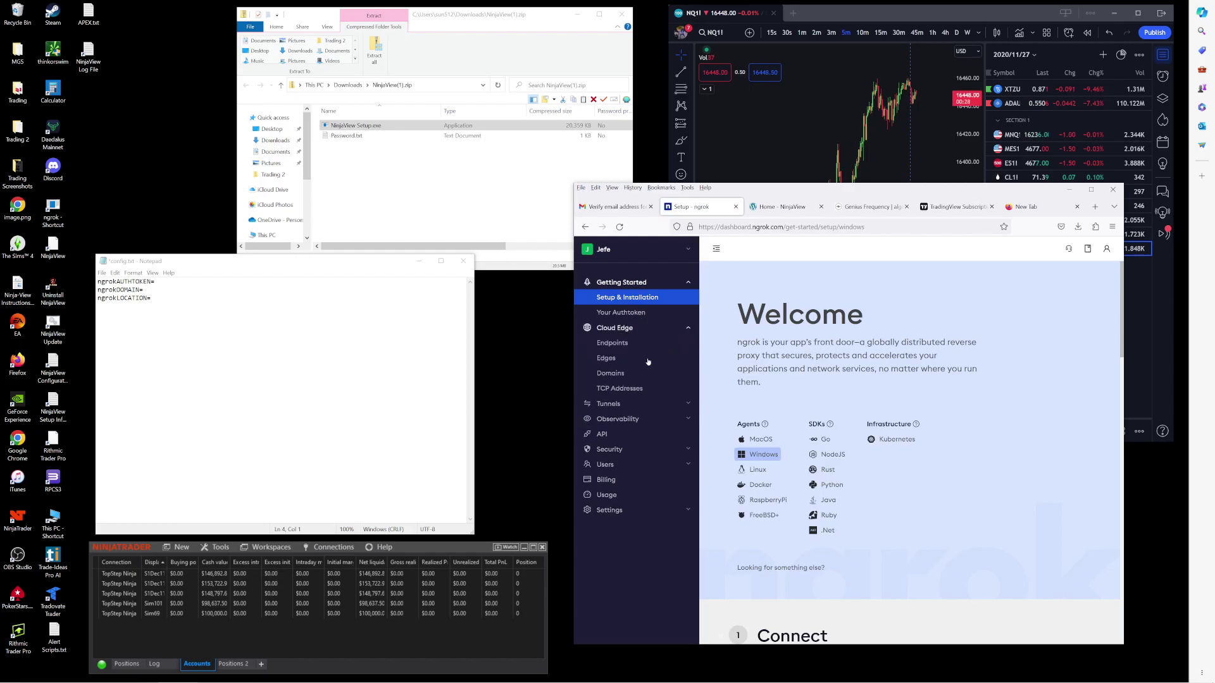
left_click(615, 373)
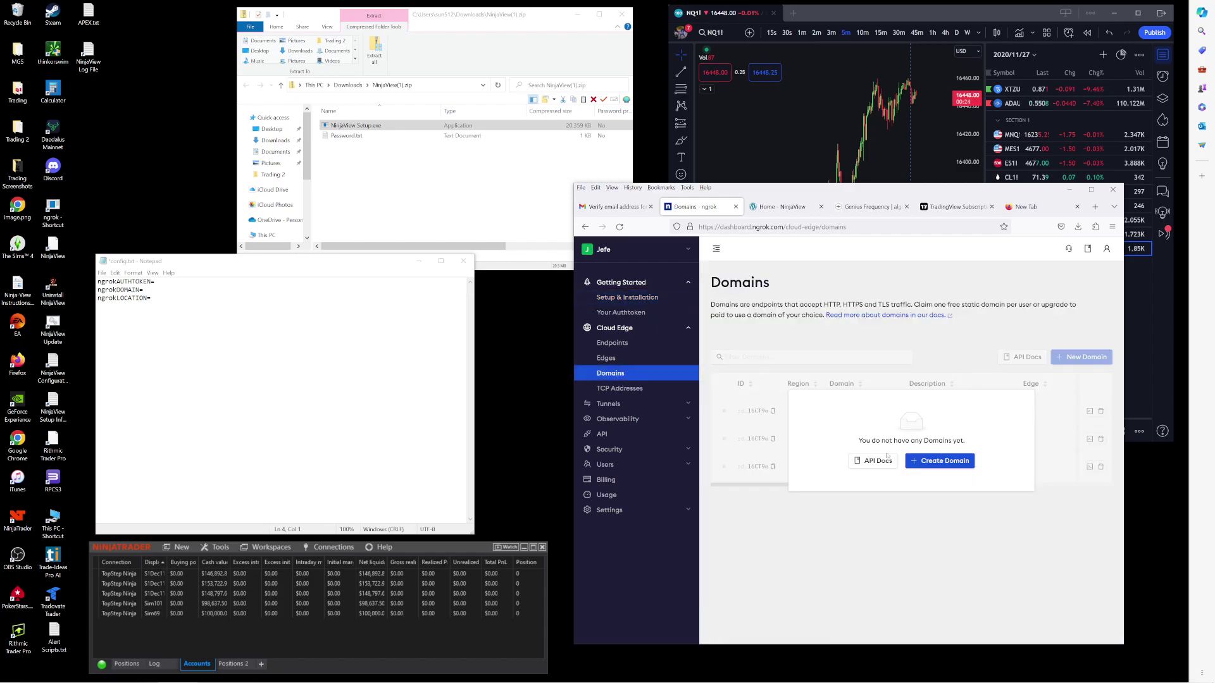
Step: Create a free static ngrok domain and paste its start command after ngrokDOMAIN=, deleting 'ngrok http --'
left_click(931, 461)
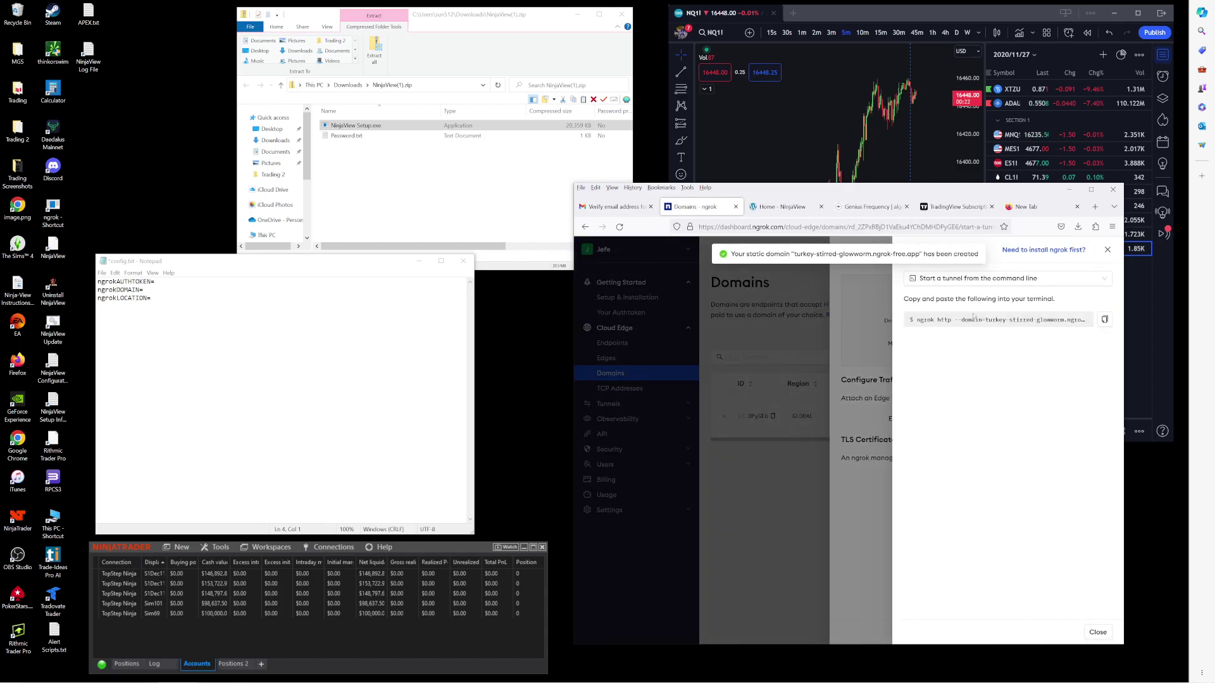
left_click(1104, 319)
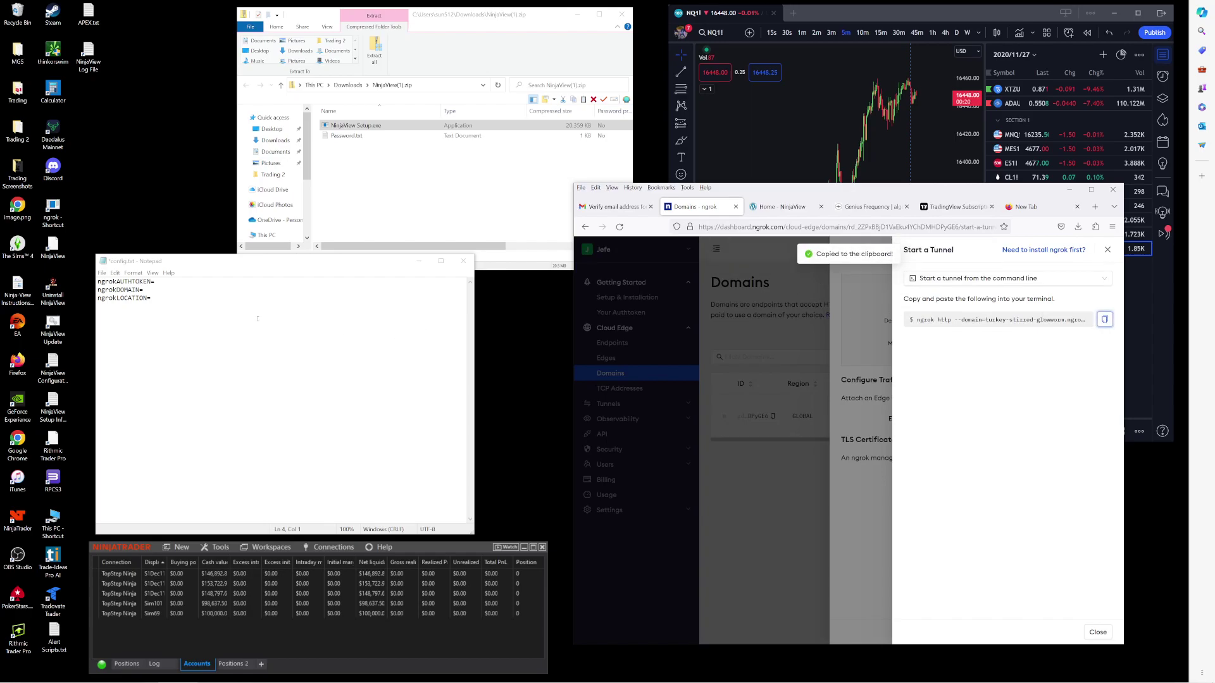
left_click(200, 289)
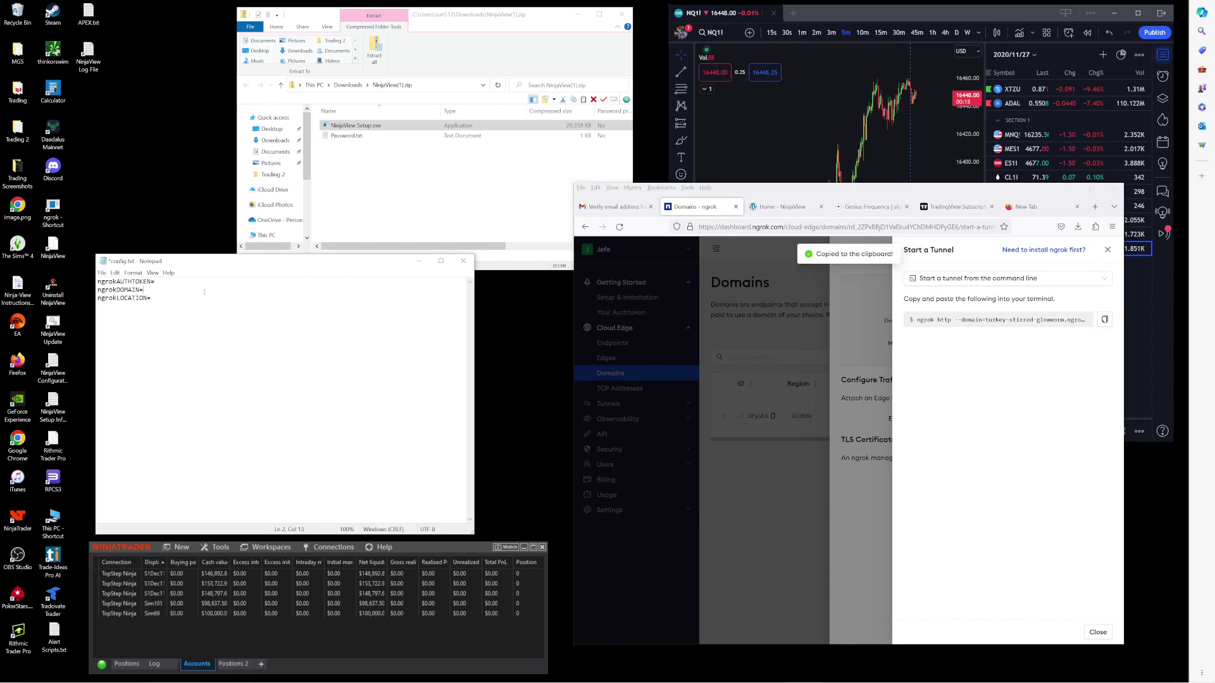
key("ctrl+v")
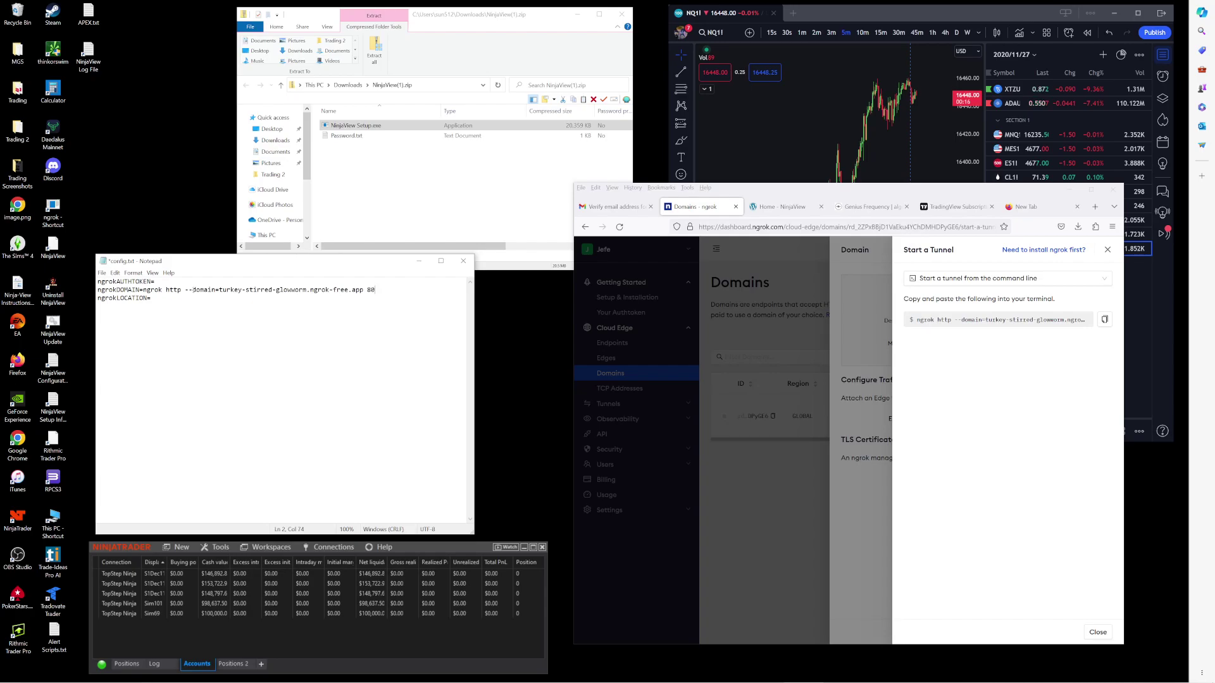
left_click_drag(192, 290, 145, 290)
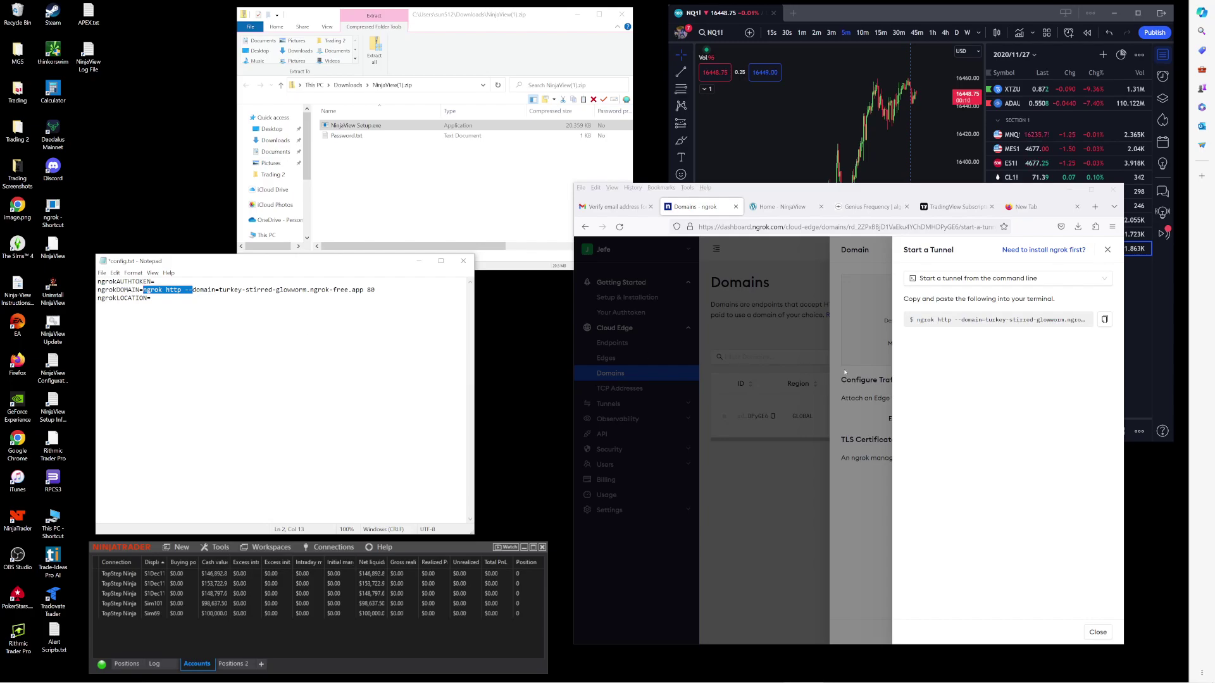
key("Delete")
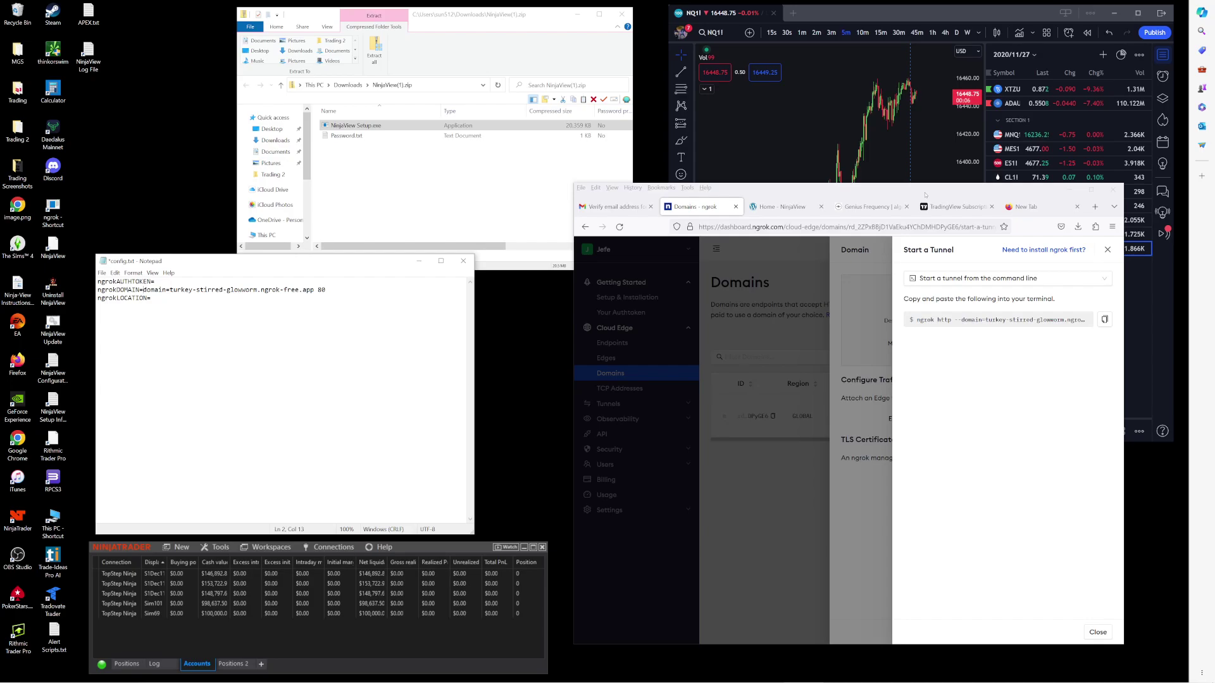
left_click_drag(924, 194, 913, 194)
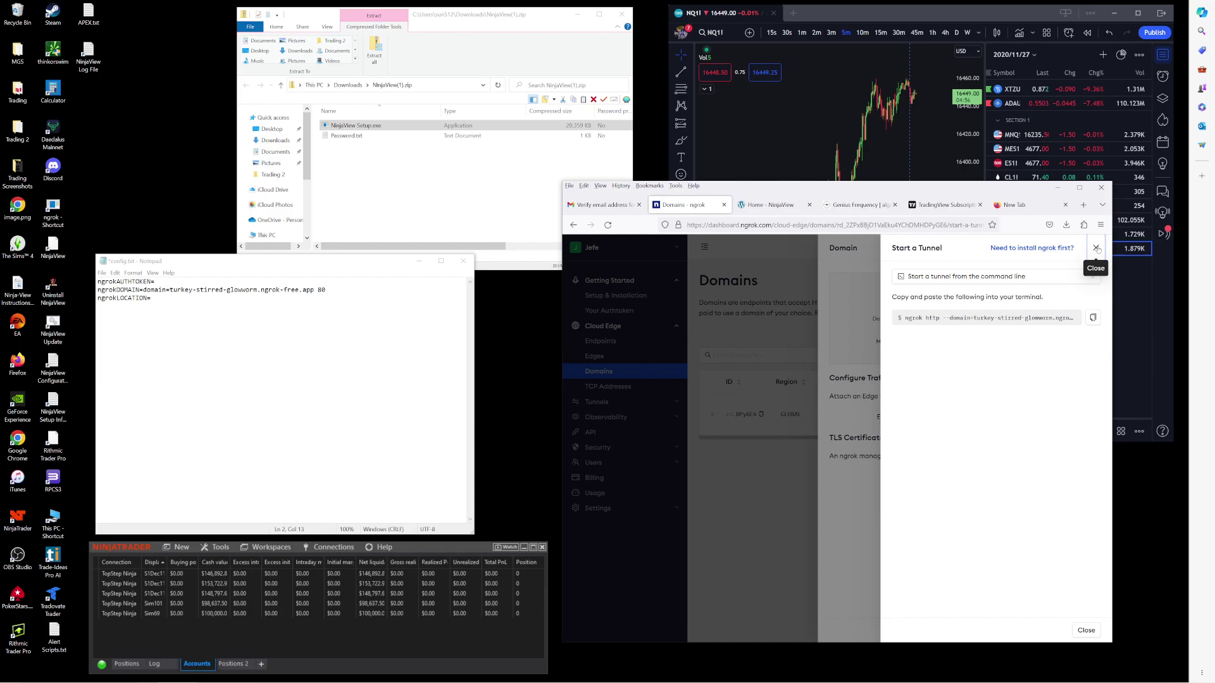
left_click(1097, 248)
left_click(170, 290)
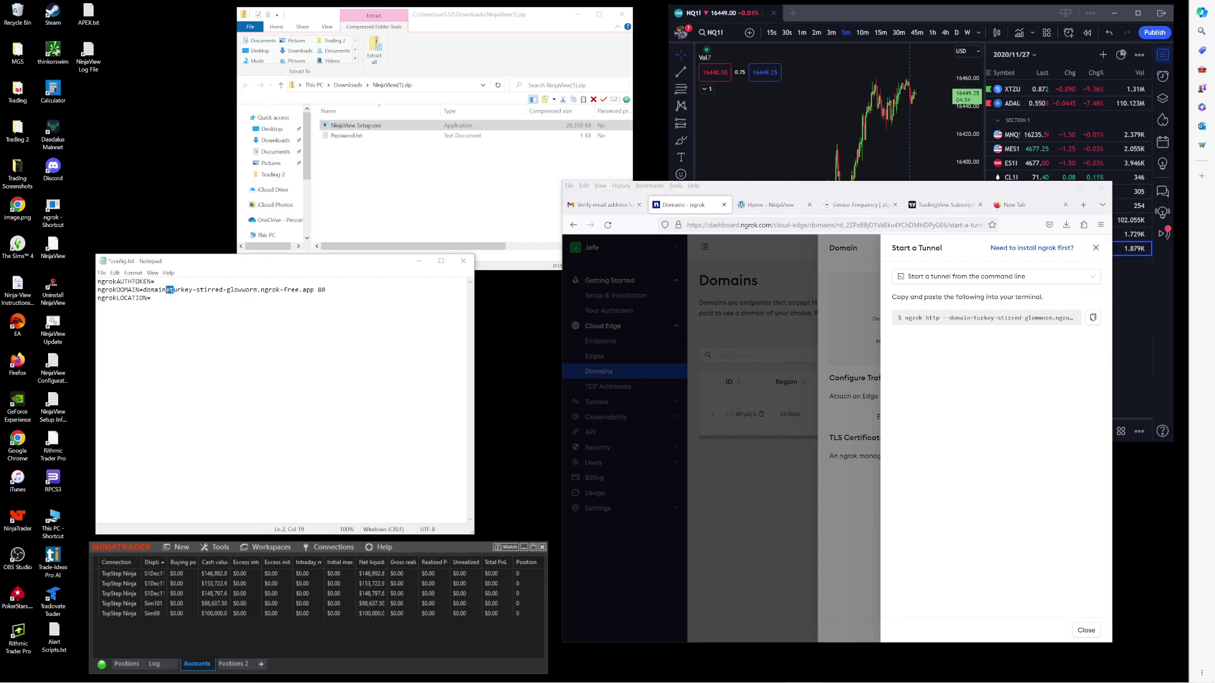
left_click_drag(169, 289, 146, 290)
key("BackSpace")
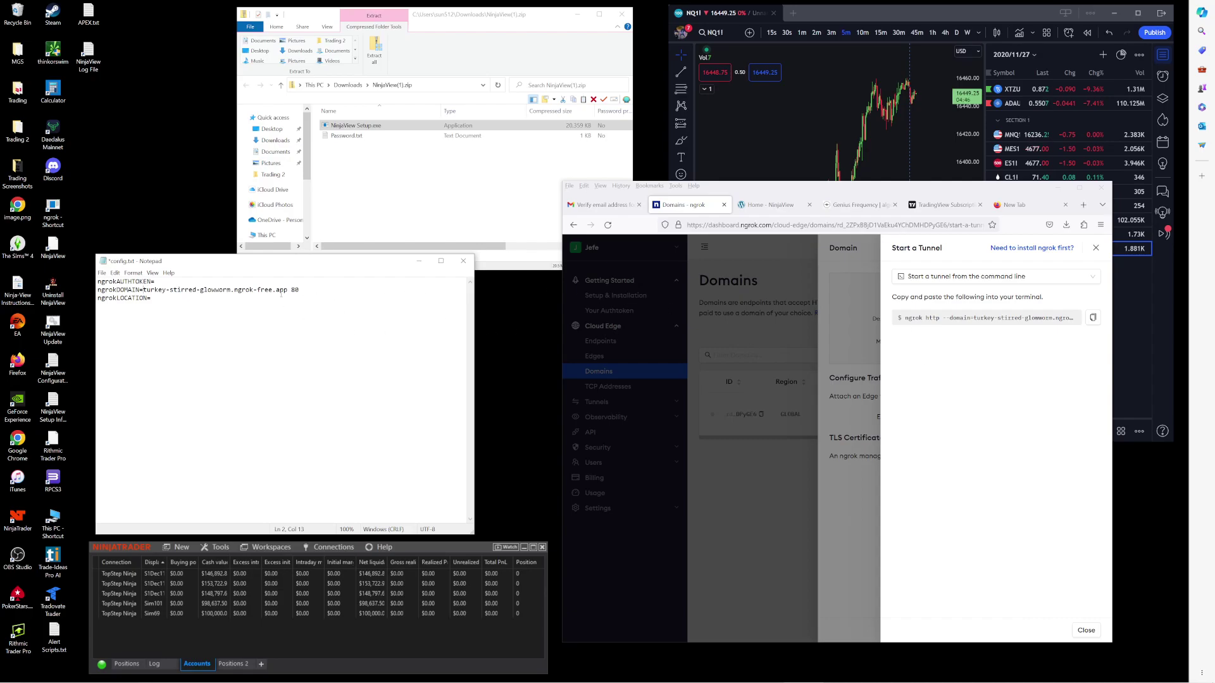
key("shift+End")
key("BackSpace")
left_click(780, 318)
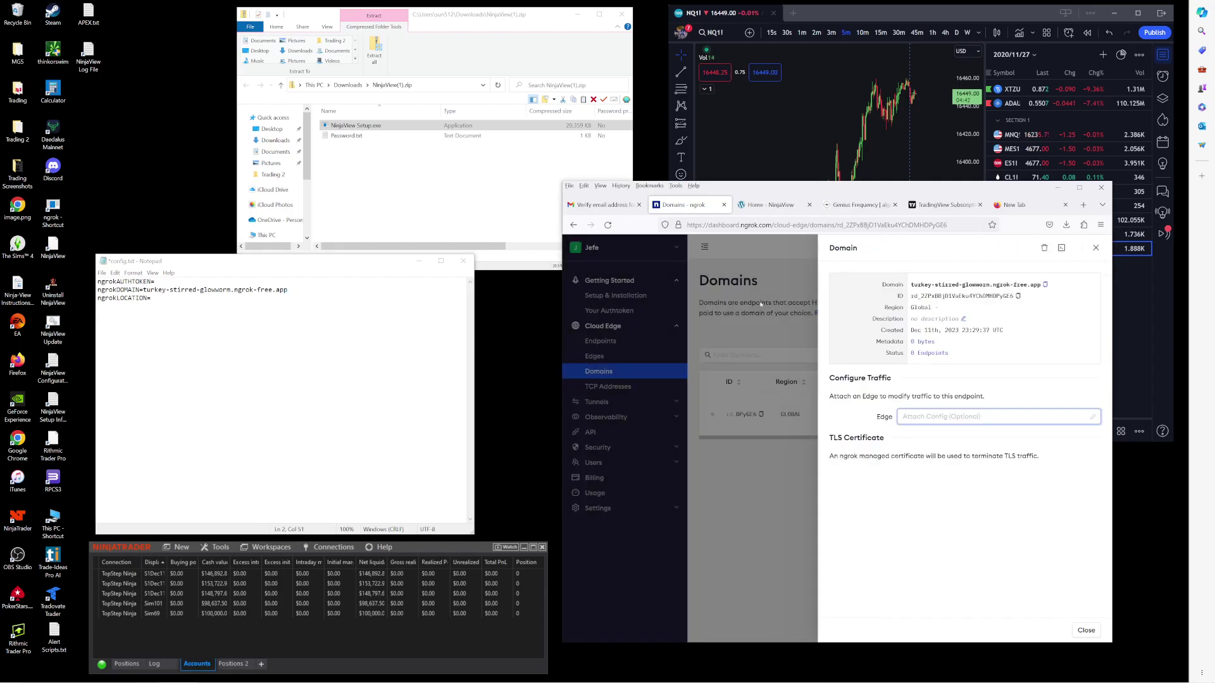
Step: Copy the authtoken from ngrok's Your Authtoken page and paste it after ngrokAUTHTOKEN= in config.txt
left_click(595, 310)
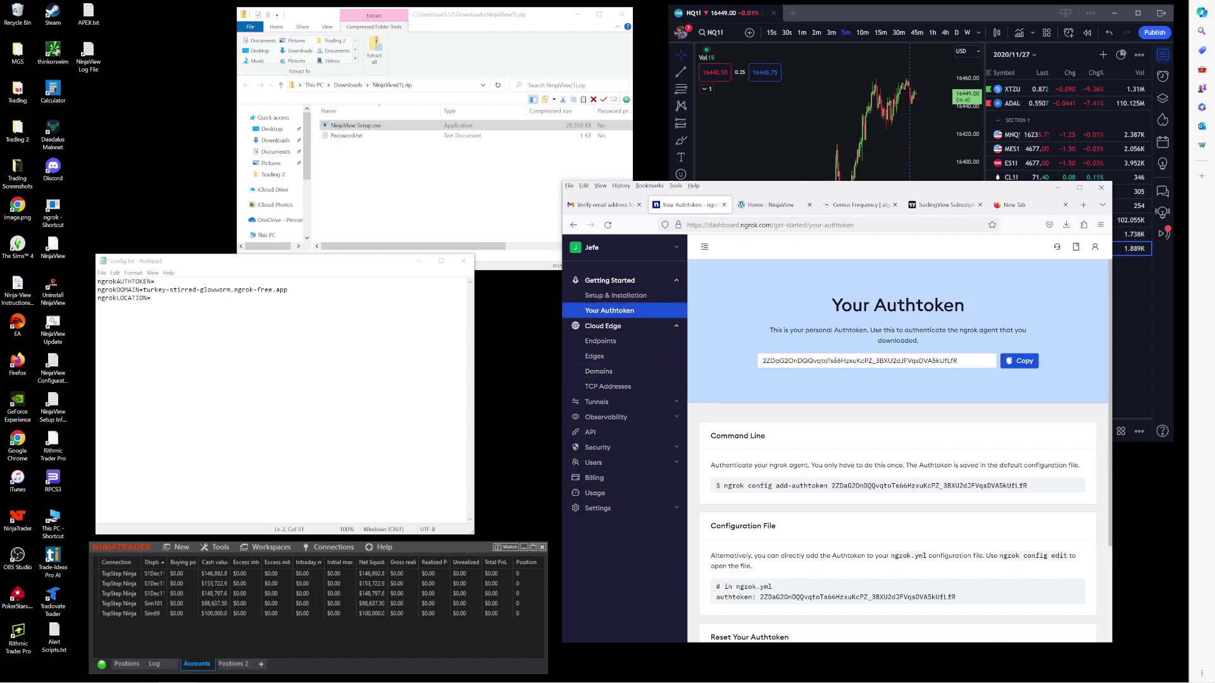
left_click(1018, 362)
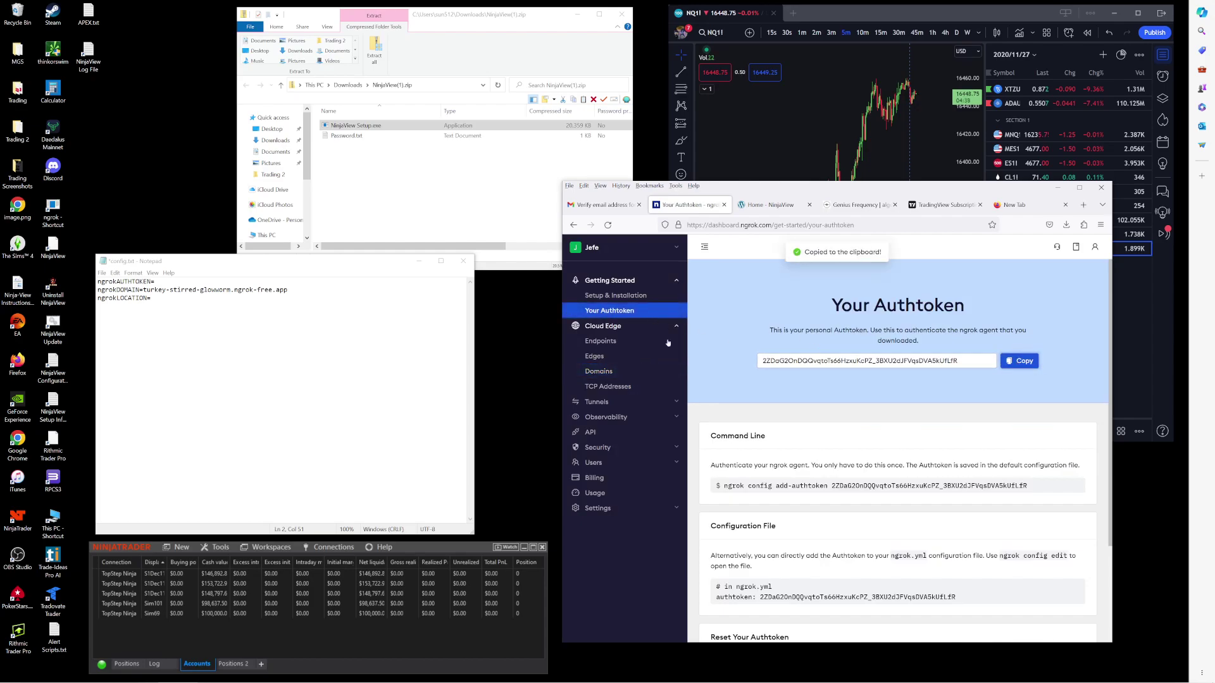
left_click(217, 281)
key("ctrl+v")
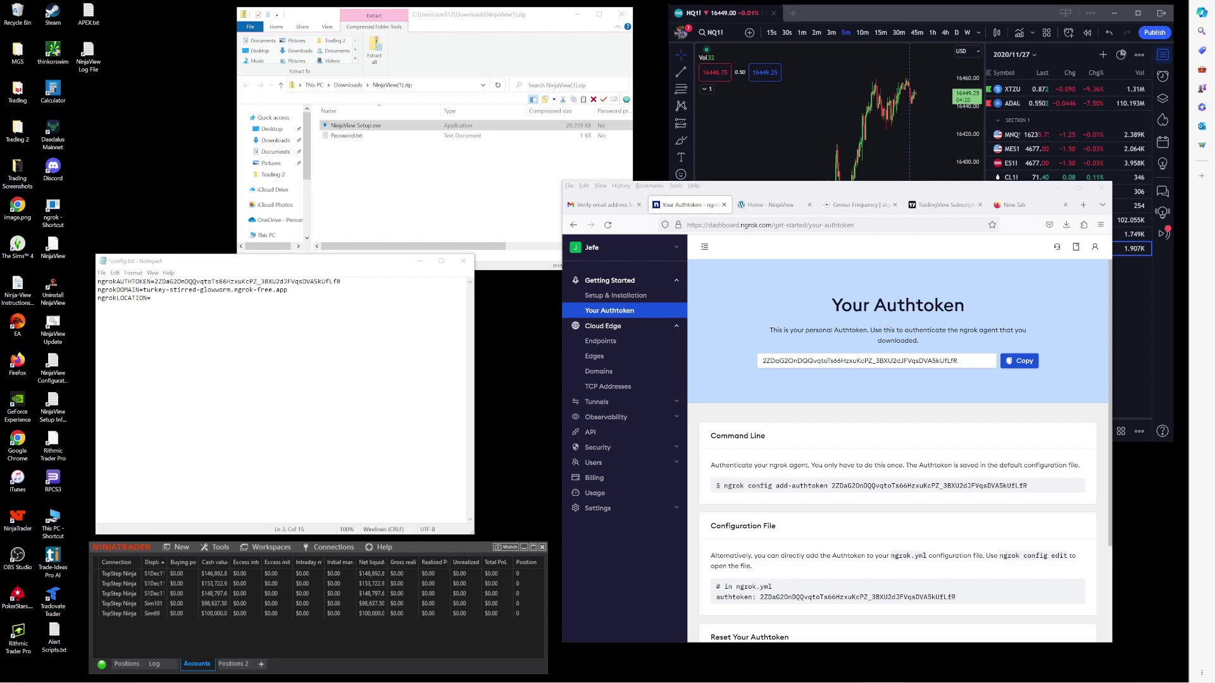
Step: Paste the ngrok.exe path after ngrokLOCATION=, save config.txt, and close Notepad
left_click(210, 339)
key("ctrl+v")
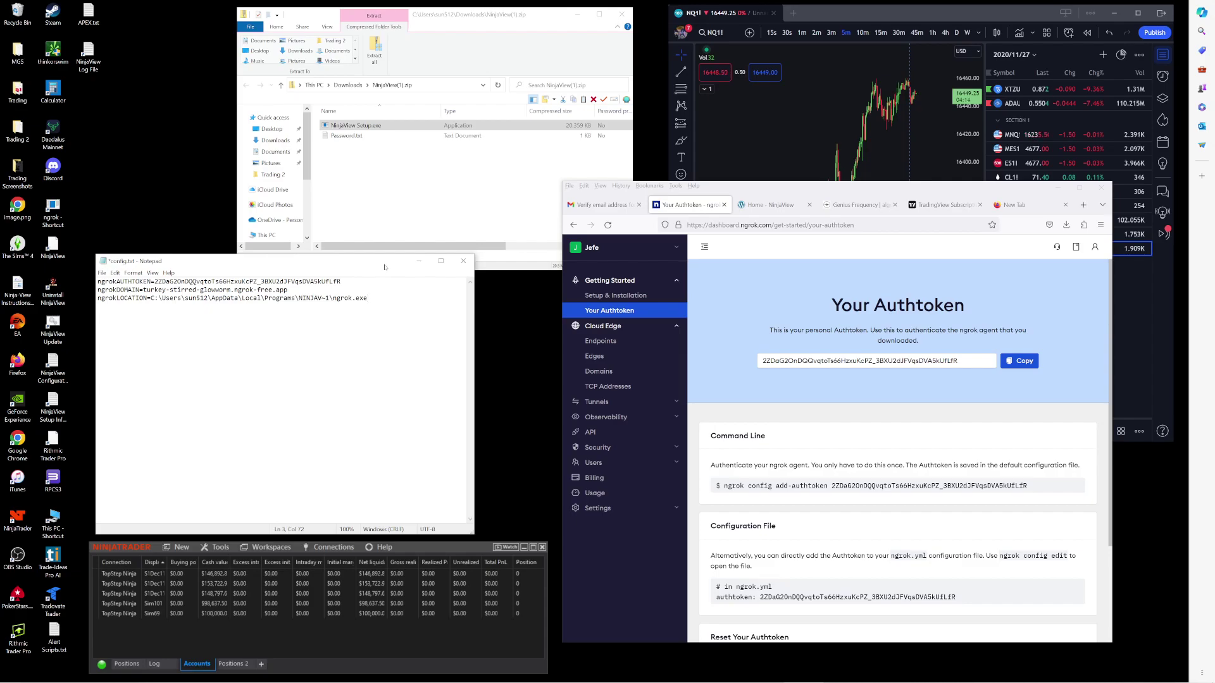
left_click(102, 273)
left_click(120, 311)
key("alt+F4")
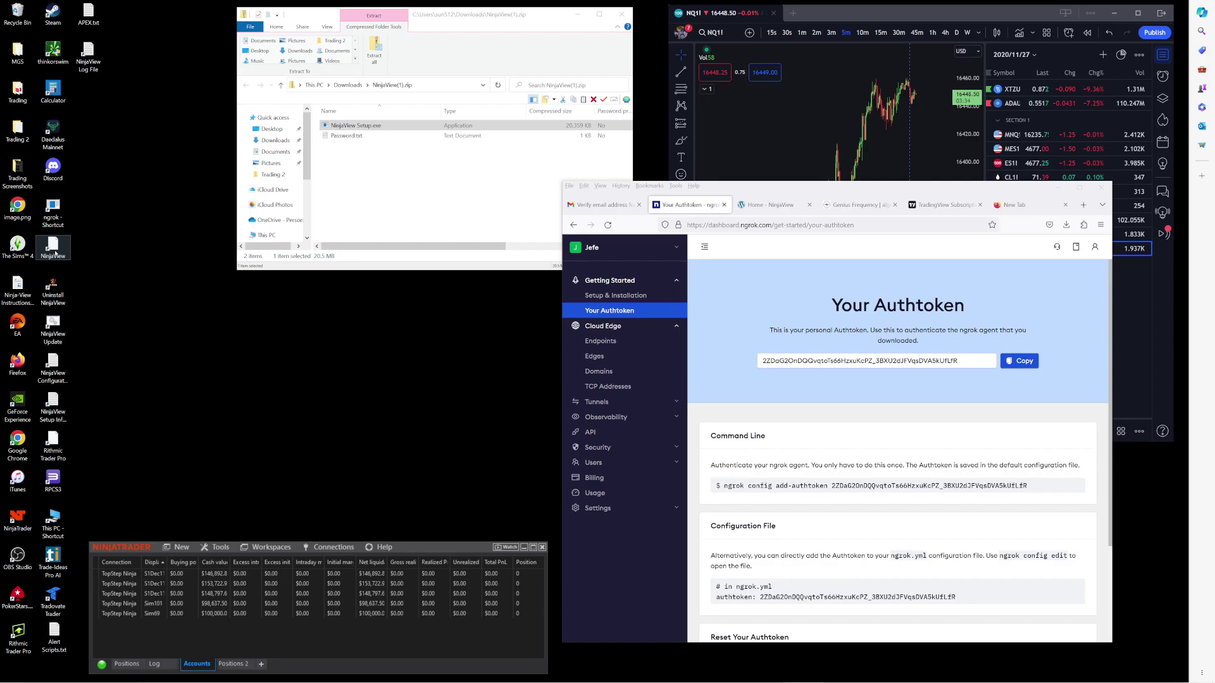
Step: Launch NinjaView, copy the hardware ID, and cancel the activation-key and retry prompts
left_click(56, 253)
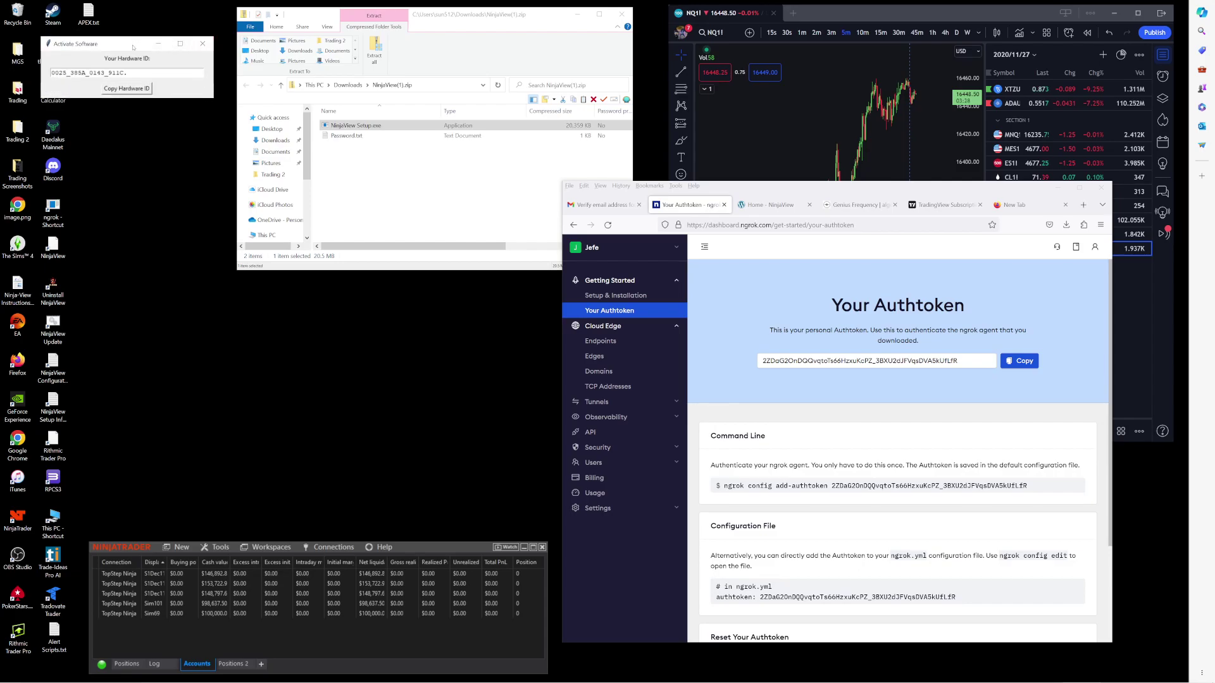
left_click_drag(133, 48, 333, 331)
left_click(326, 371)
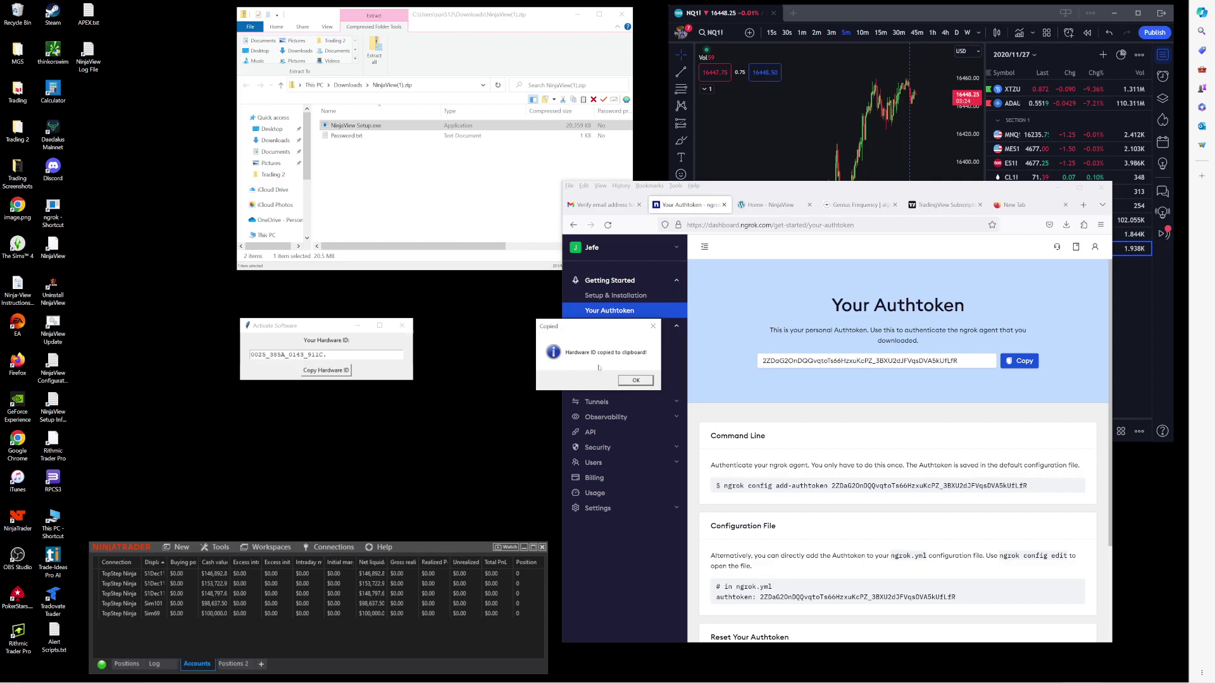
left_click(631, 382)
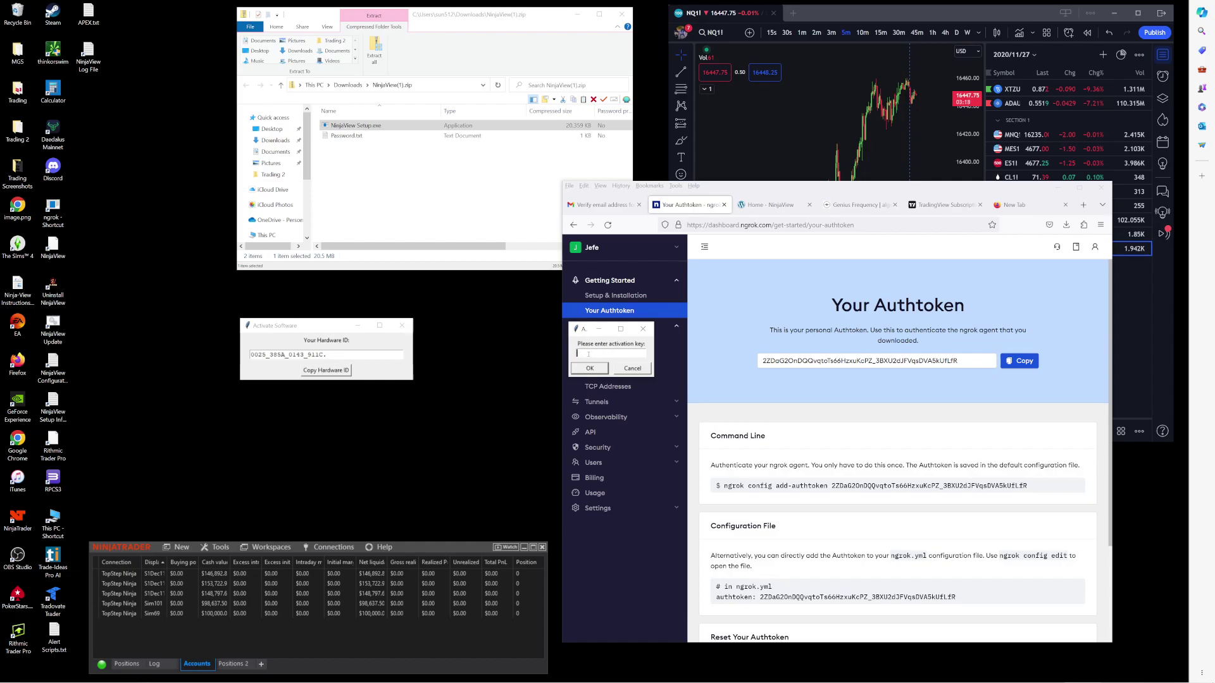
left_click(632, 369)
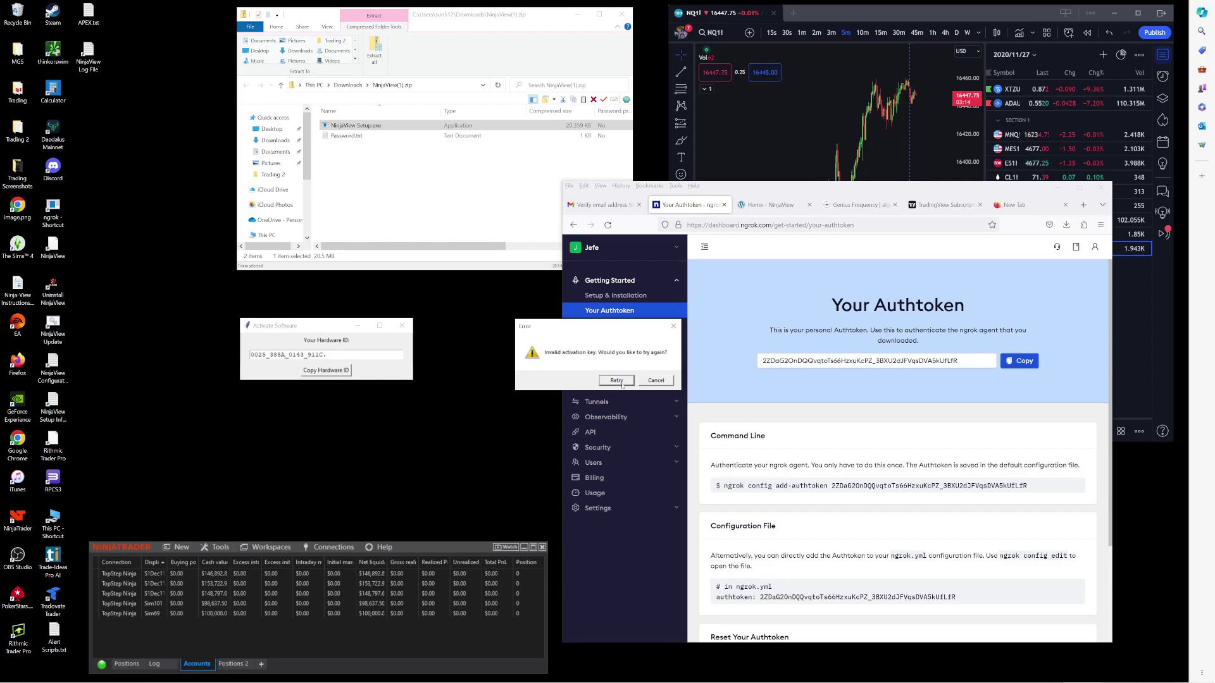
left_click(646, 378)
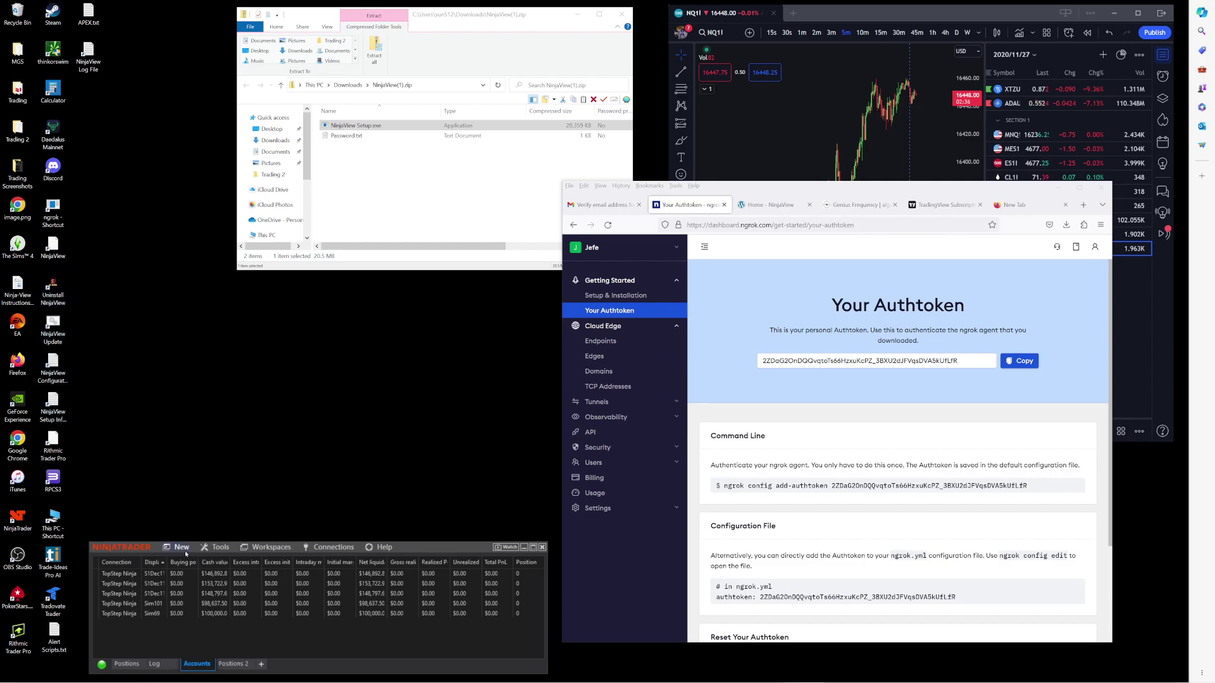
Step: Launch NinjaView from the desktop and open its menu among the hidden tray icons
double_click(52, 246)
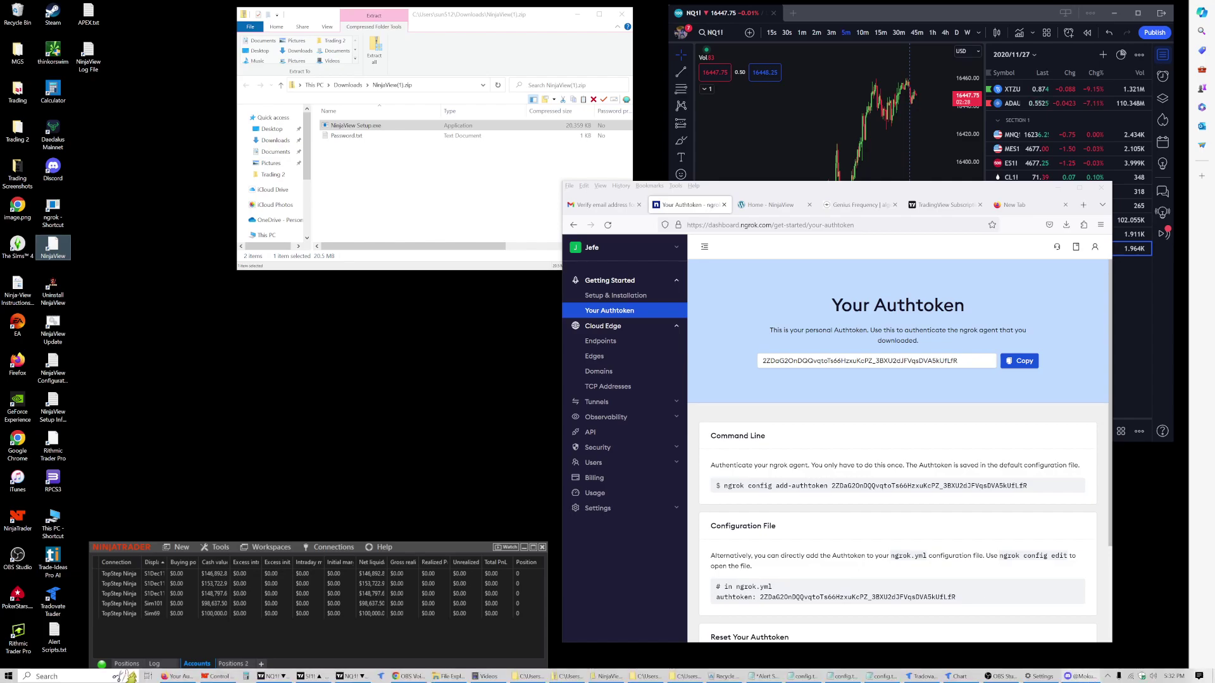
left_click(1106, 676)
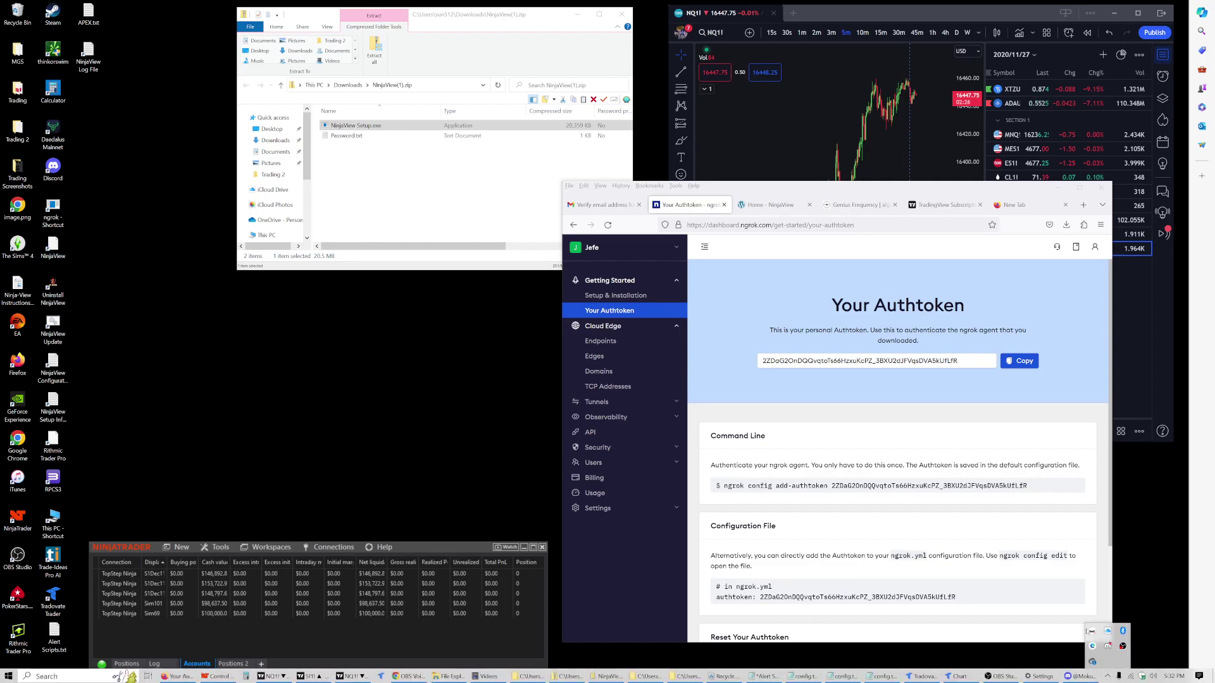
right_click(1093, 631)
left_click(1044, 623)
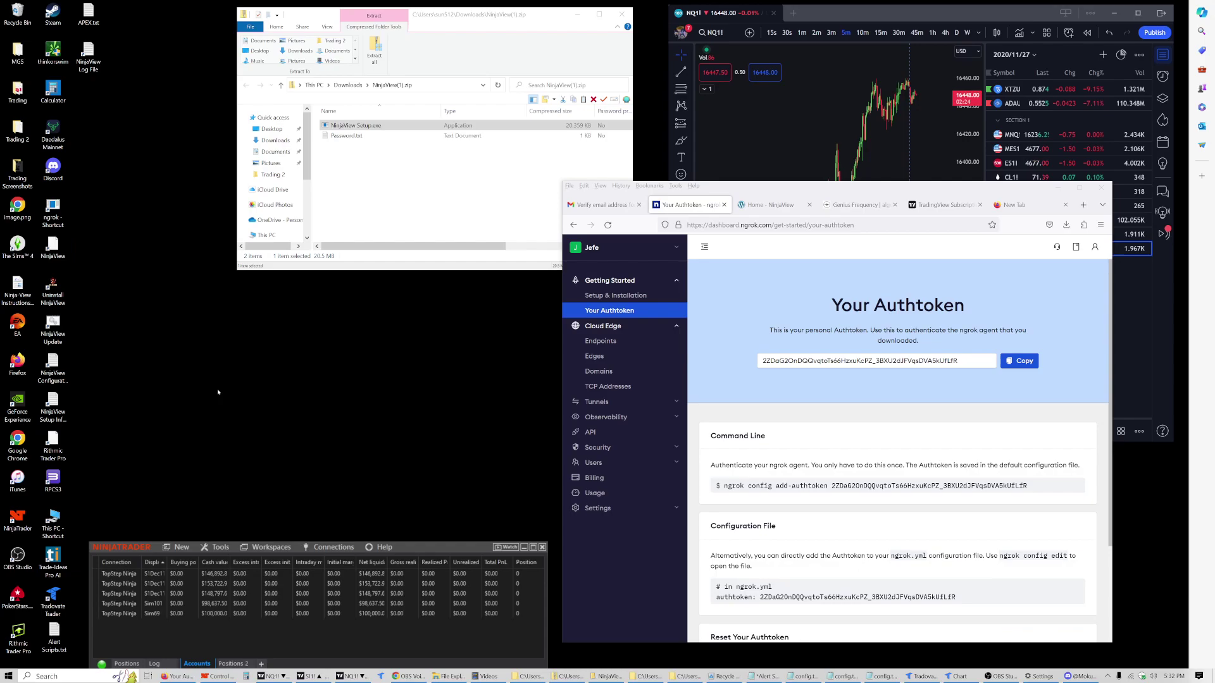
left_click(53, 246)
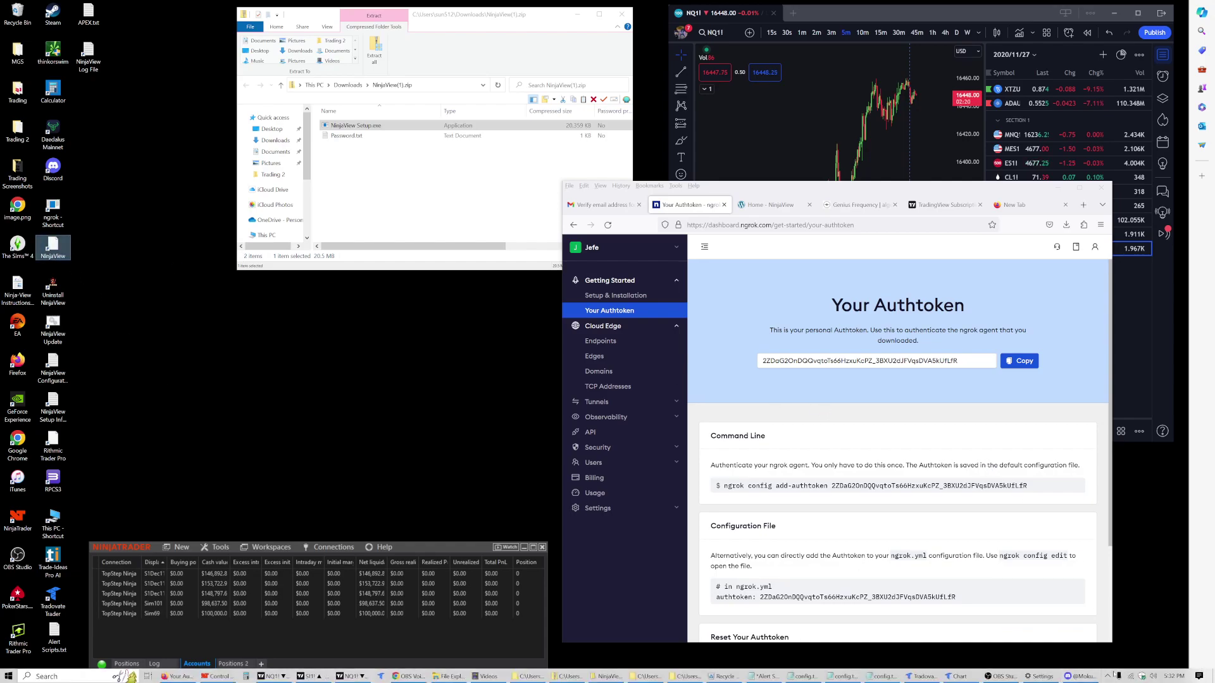
left_click(1109, 676)
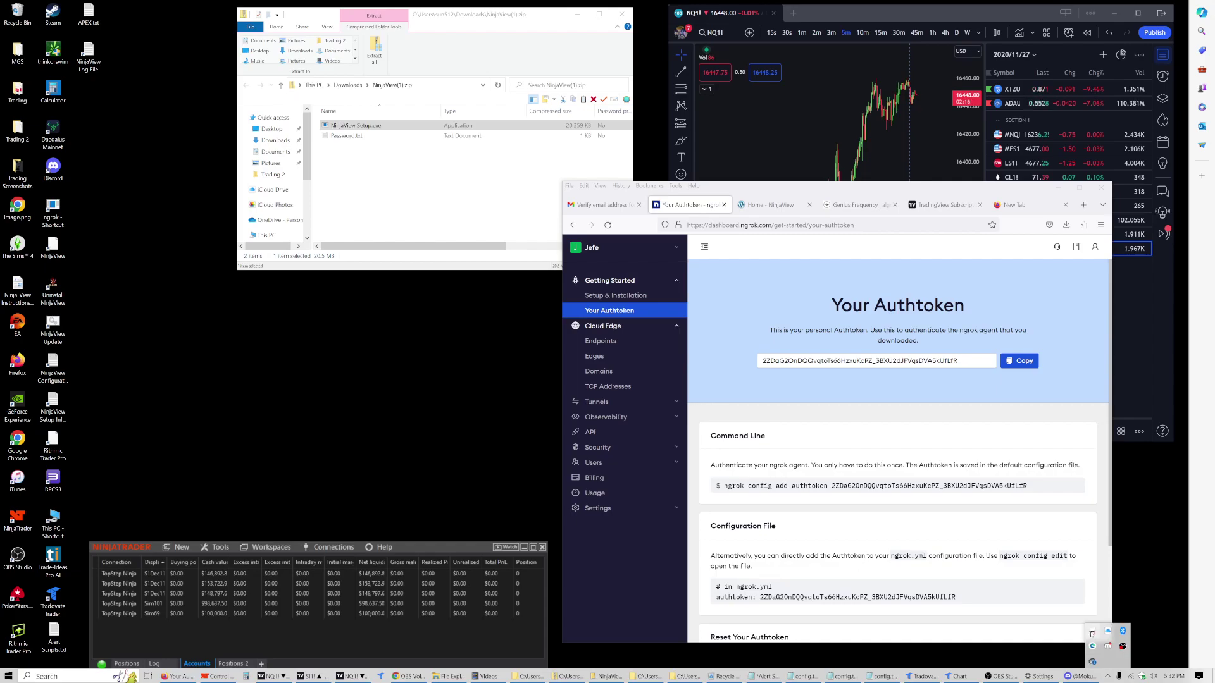
right_click(1093, 632)
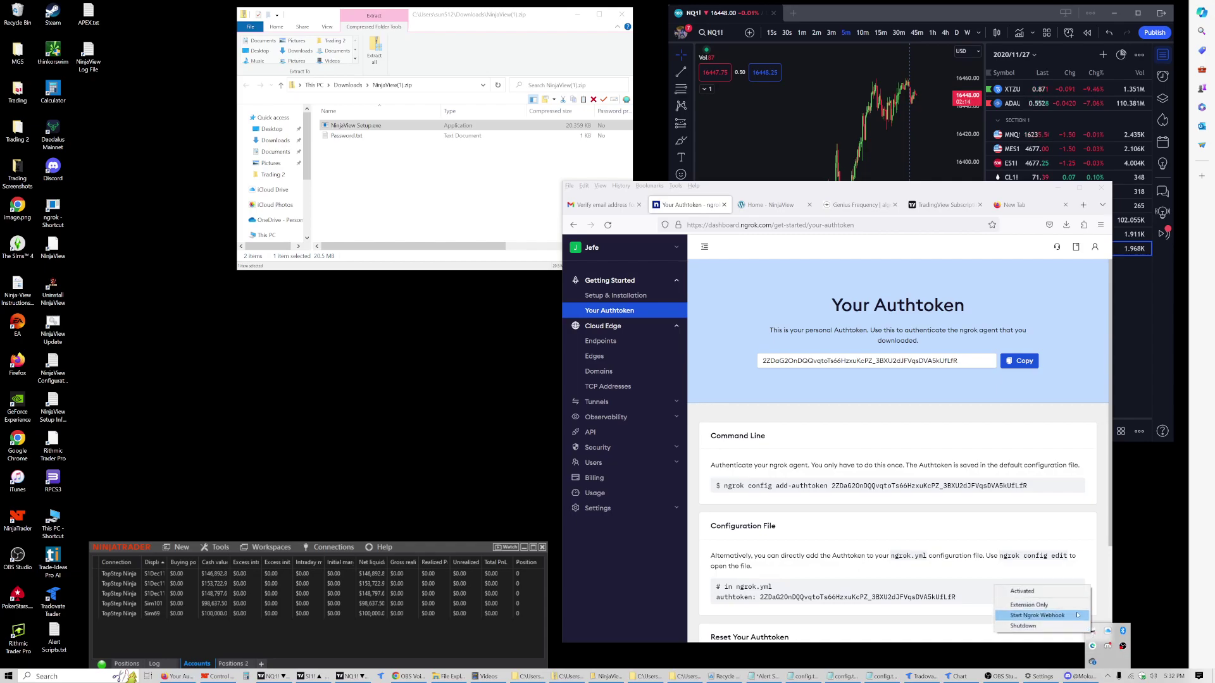
left_click(1078, 615)
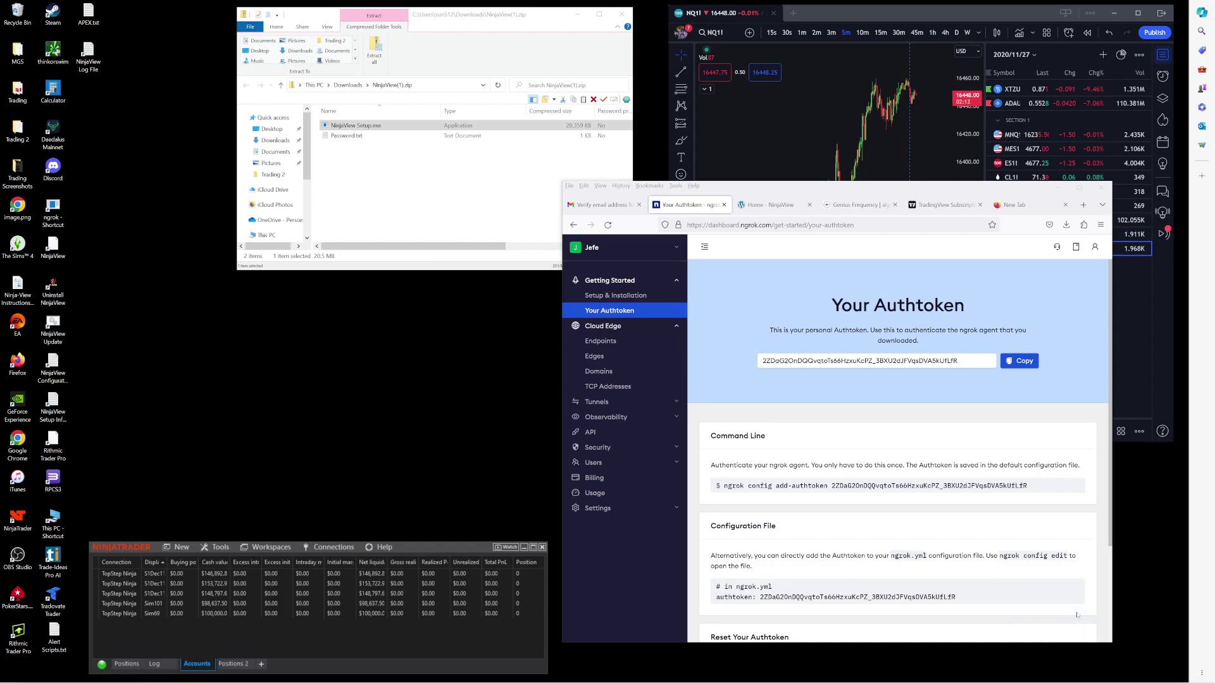
mouse_move(1139, 676)
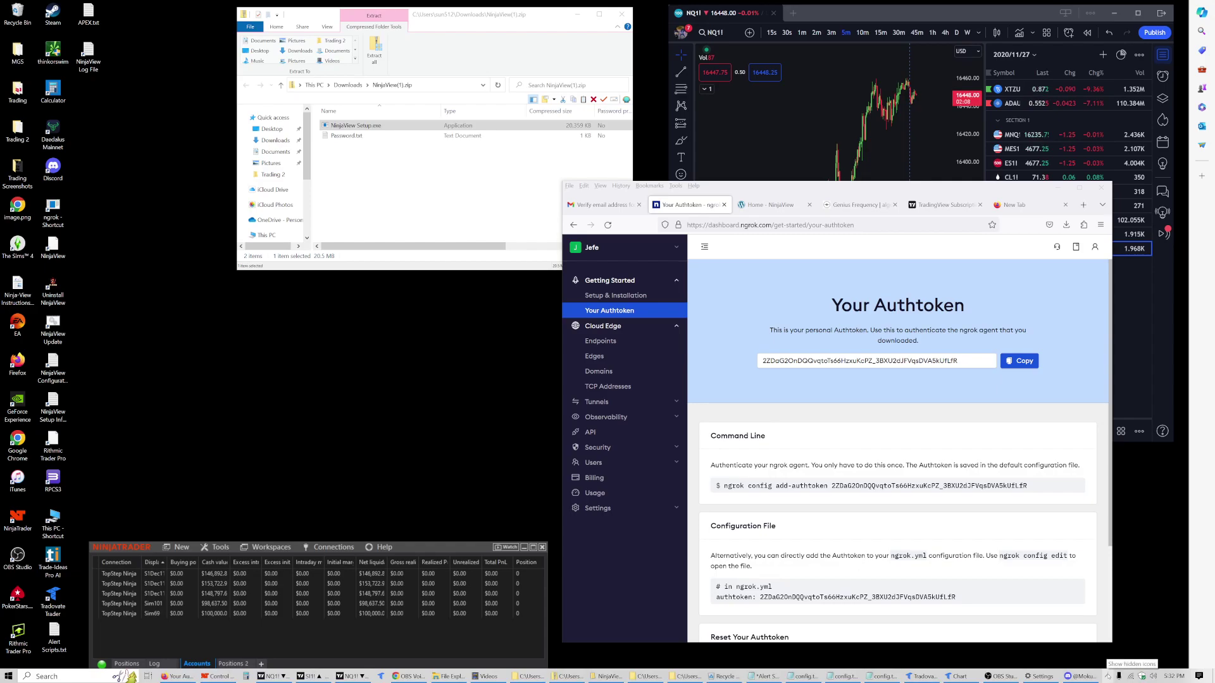
left_click(1108, 676)
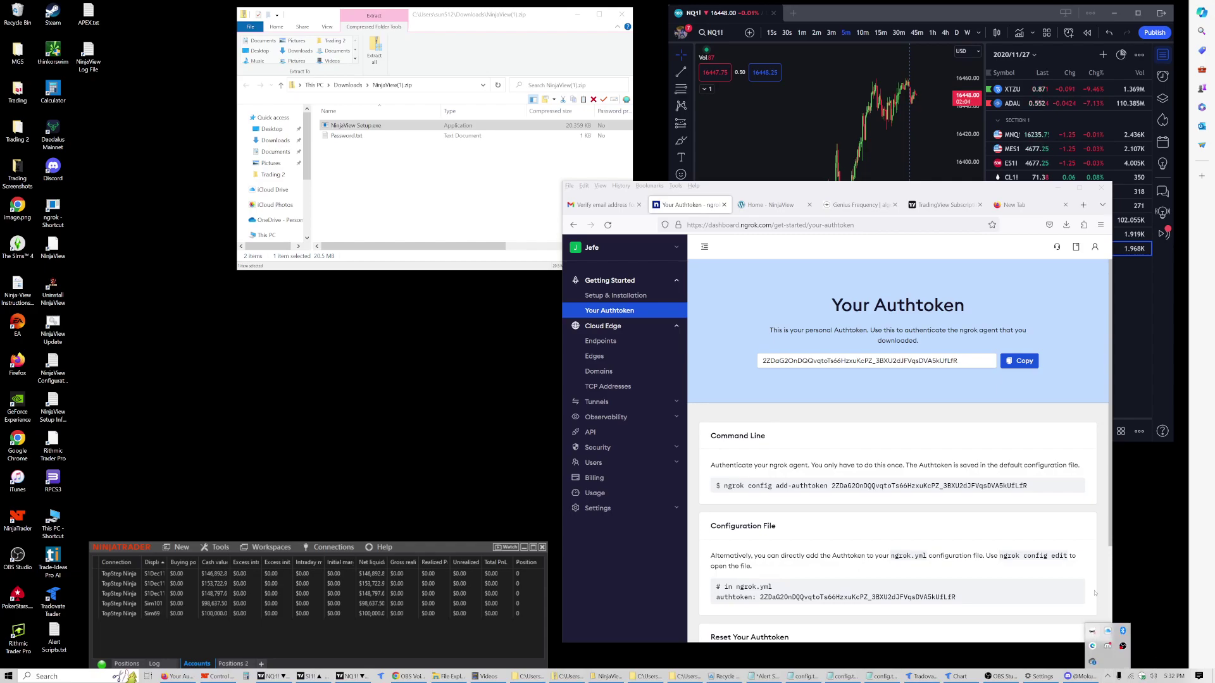
right_click(1093, 632)
left_click(1056, 616)
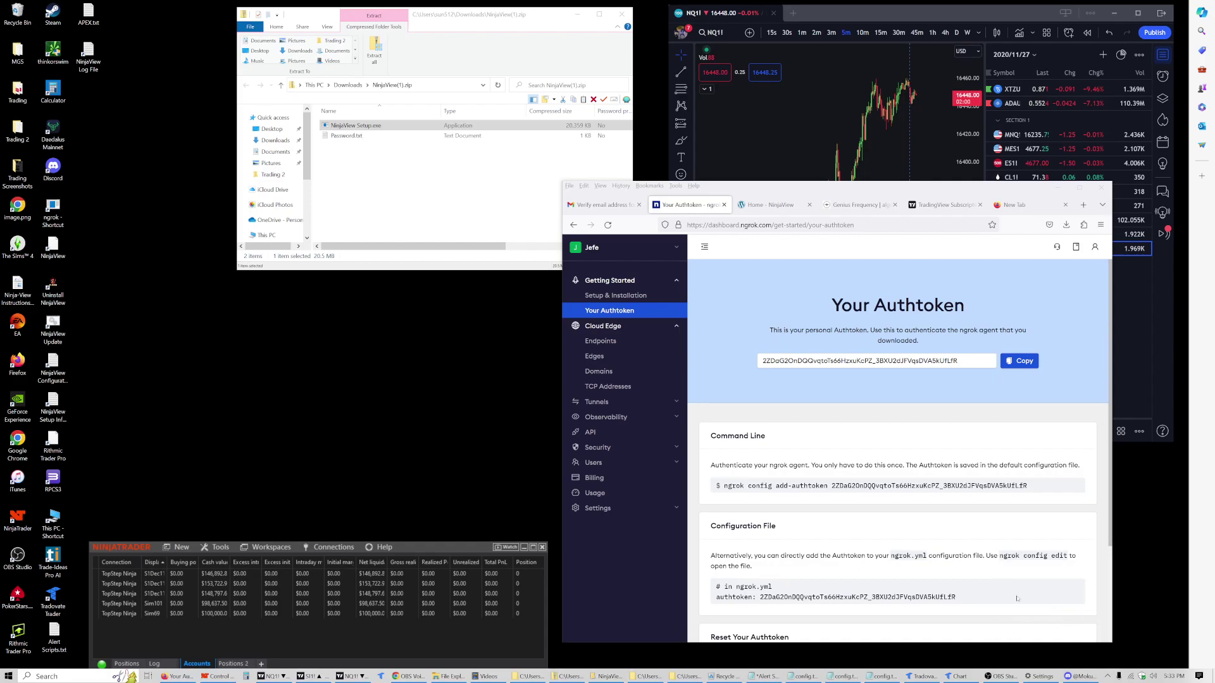
left_click_drag(757, 192, 799, 195)
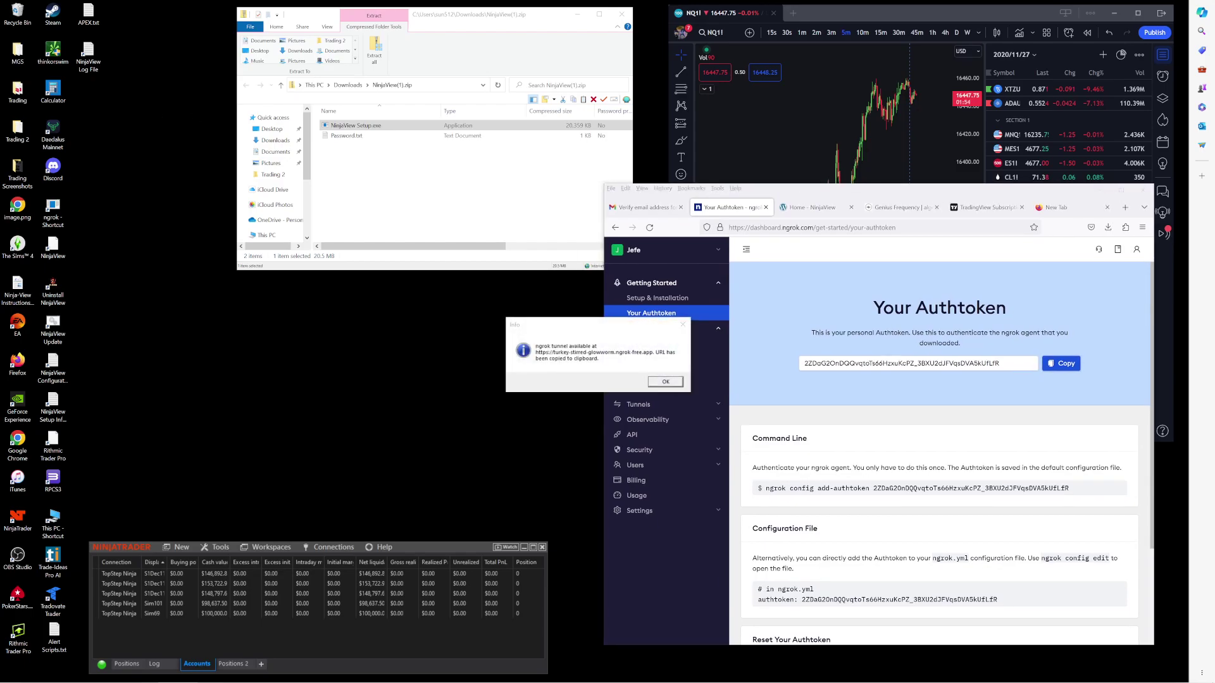
Step: Acknowledge NinjaView's tunnel-available notice with OK, leaving NinjaTrader beside the browser
left_click_drag(622, 325, 517, 332)
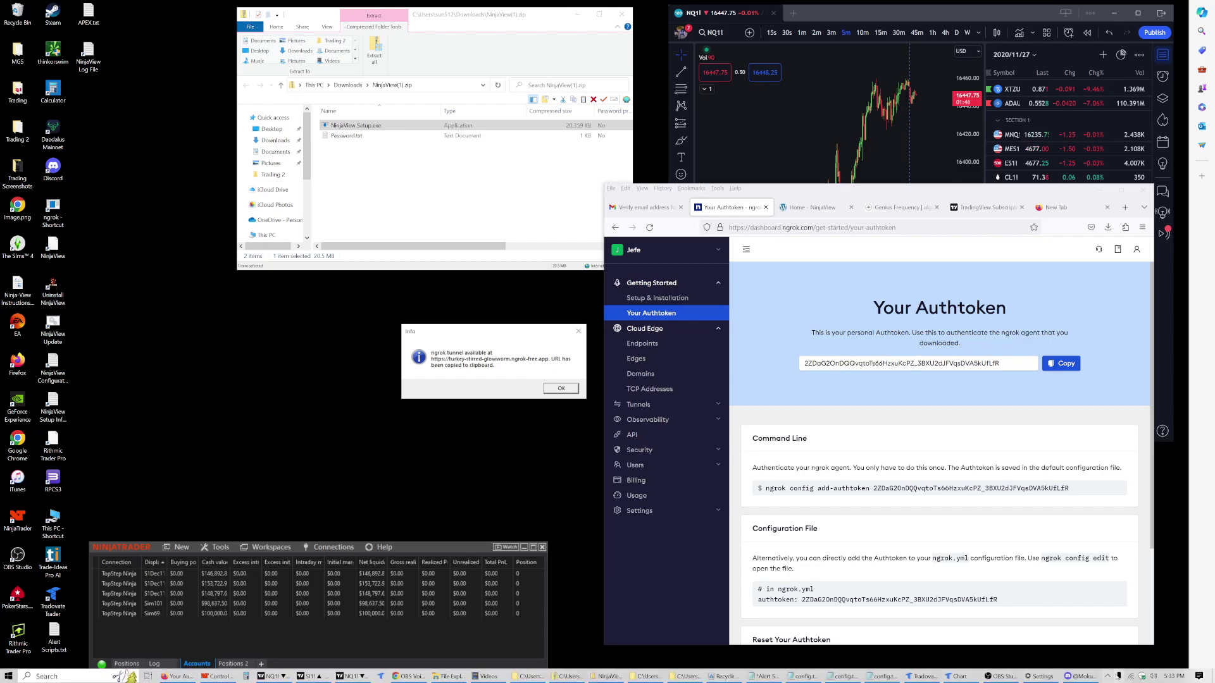
left_click(1109, 677)
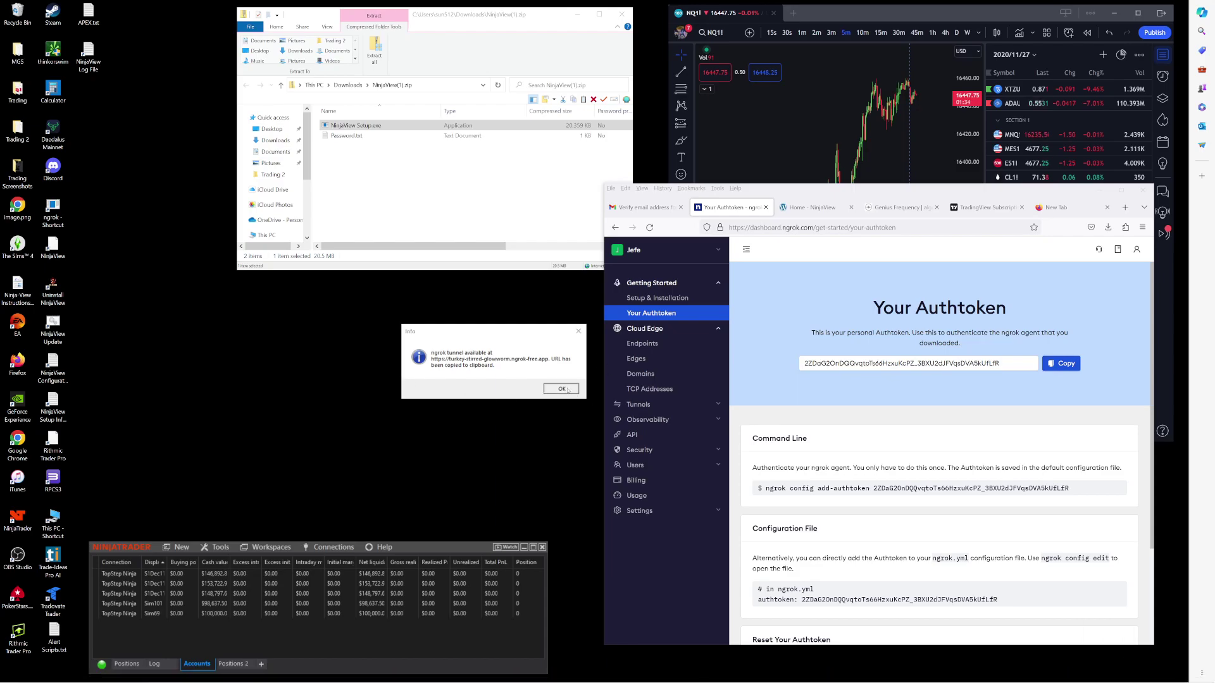
left_click(561, 389)
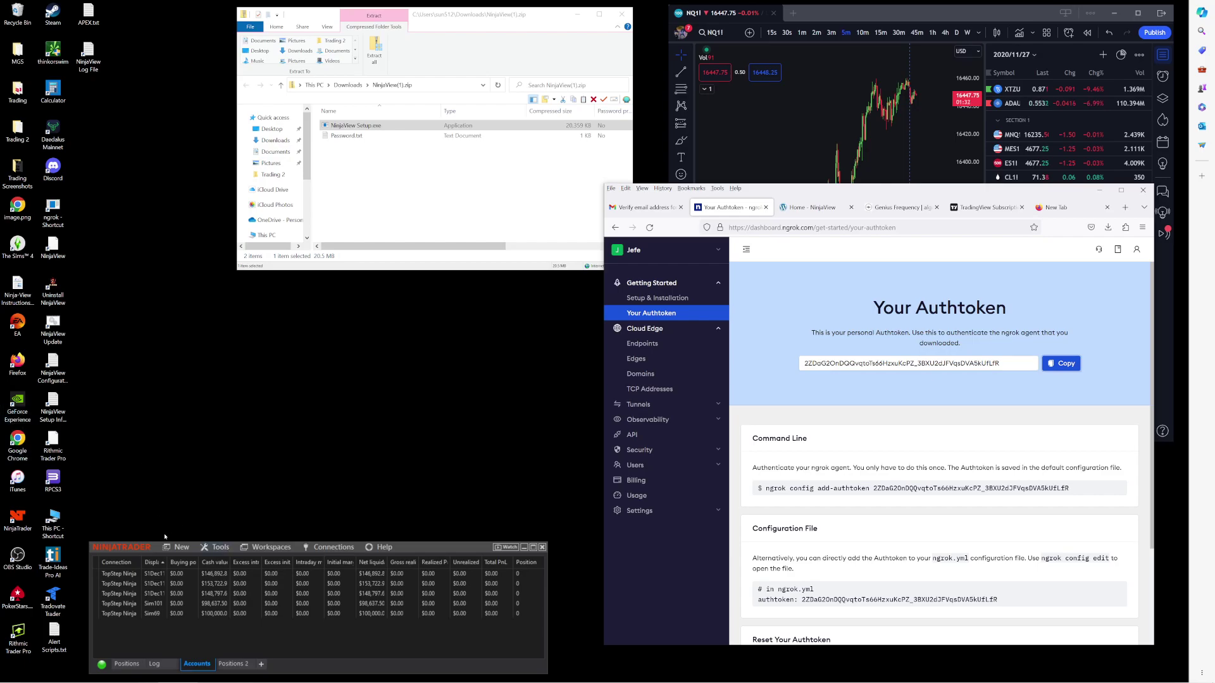
left_click(210, 549)
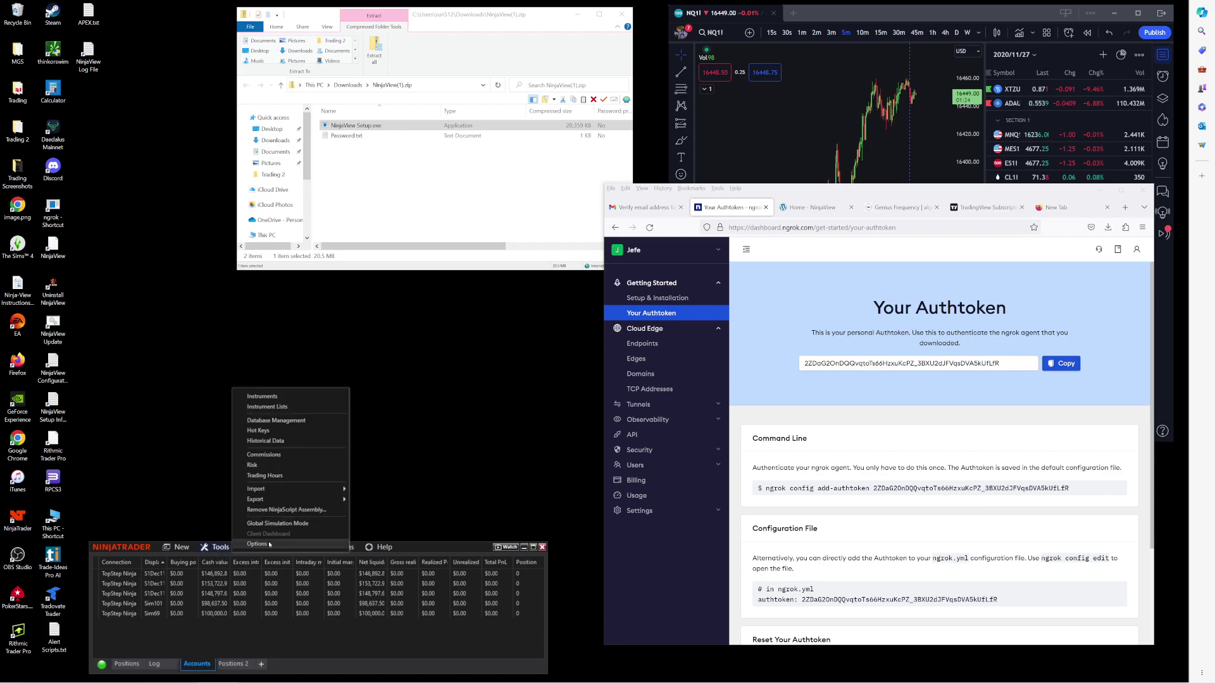
Step: Enable the AT Interface under Automated trading interface in NinjaTrader Options and apply it
left_click(260, 544)
left_click_drag(328, 441, 361, 346)
left_click(209, 375)
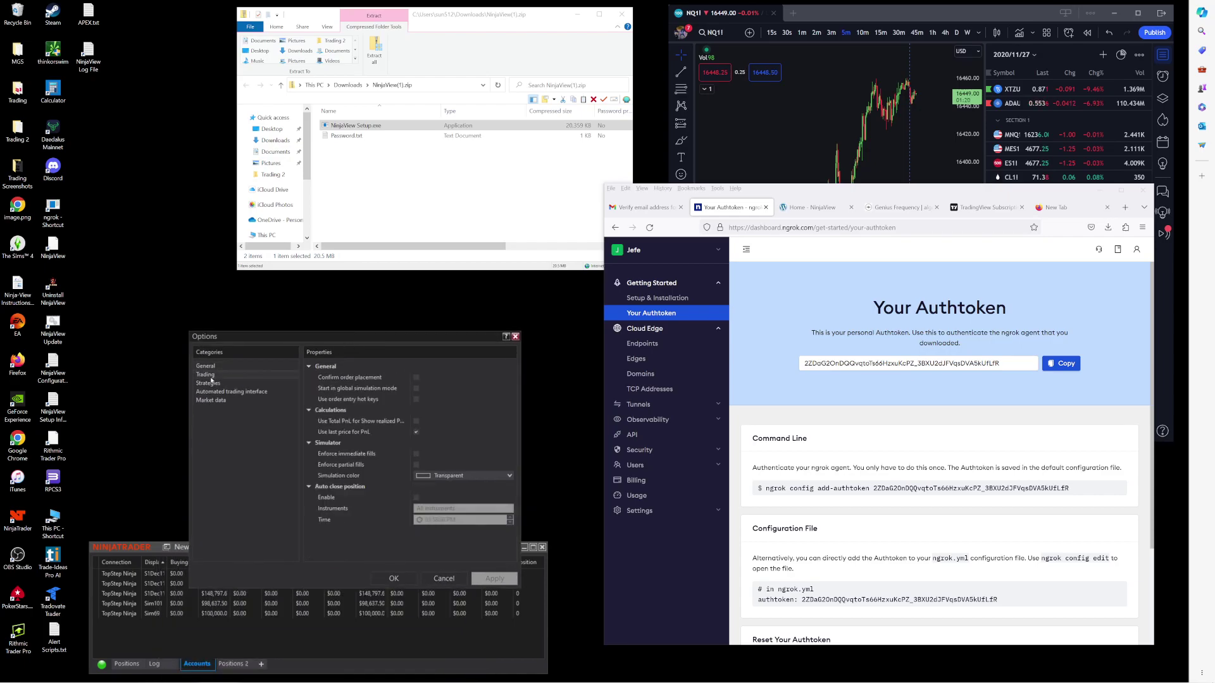
left_click(208, 384)
left_click(212, 392)
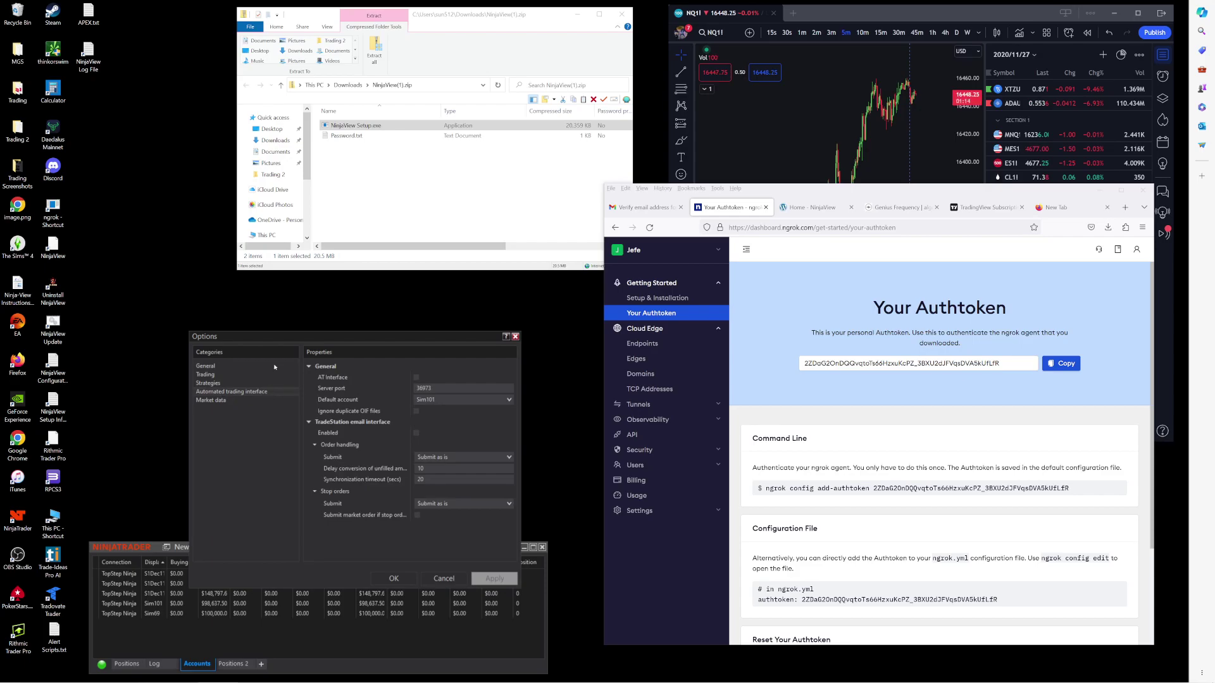
left_click(416, 378)
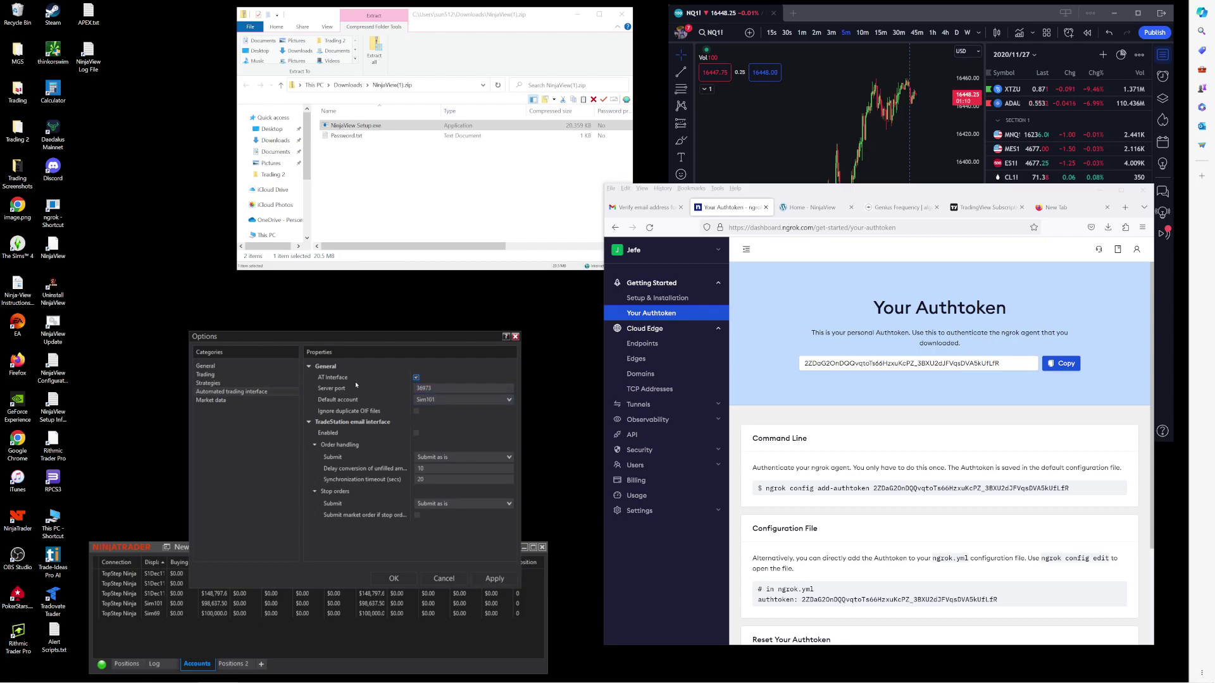
left_click(491, 579)
left_click(415, 475)
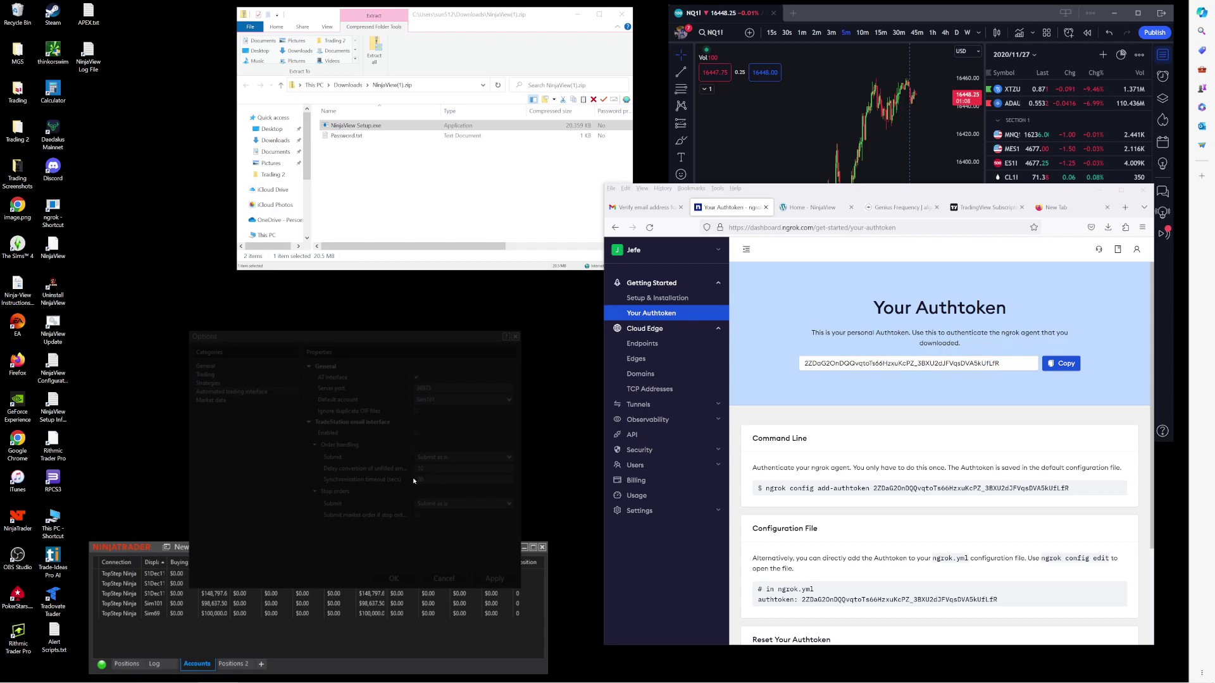
Step: Enable Auto close position for all instruments, apply it, and close Options with OK
left_click(215, 384)
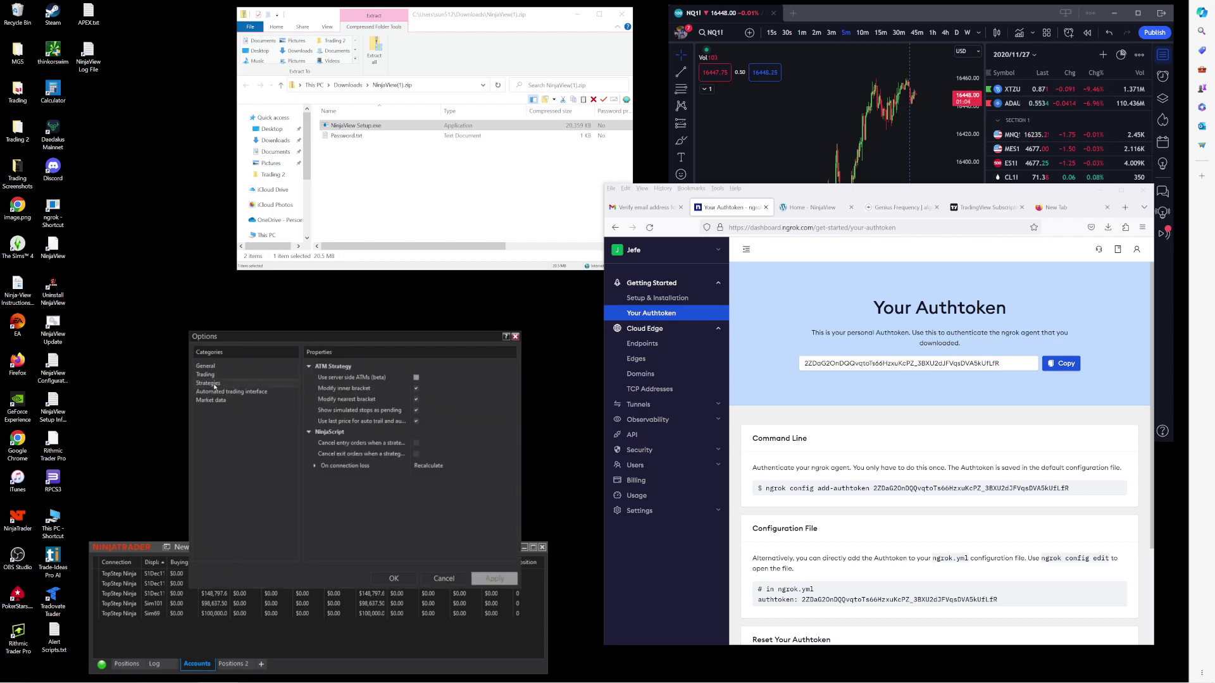
left_click(208, 376)
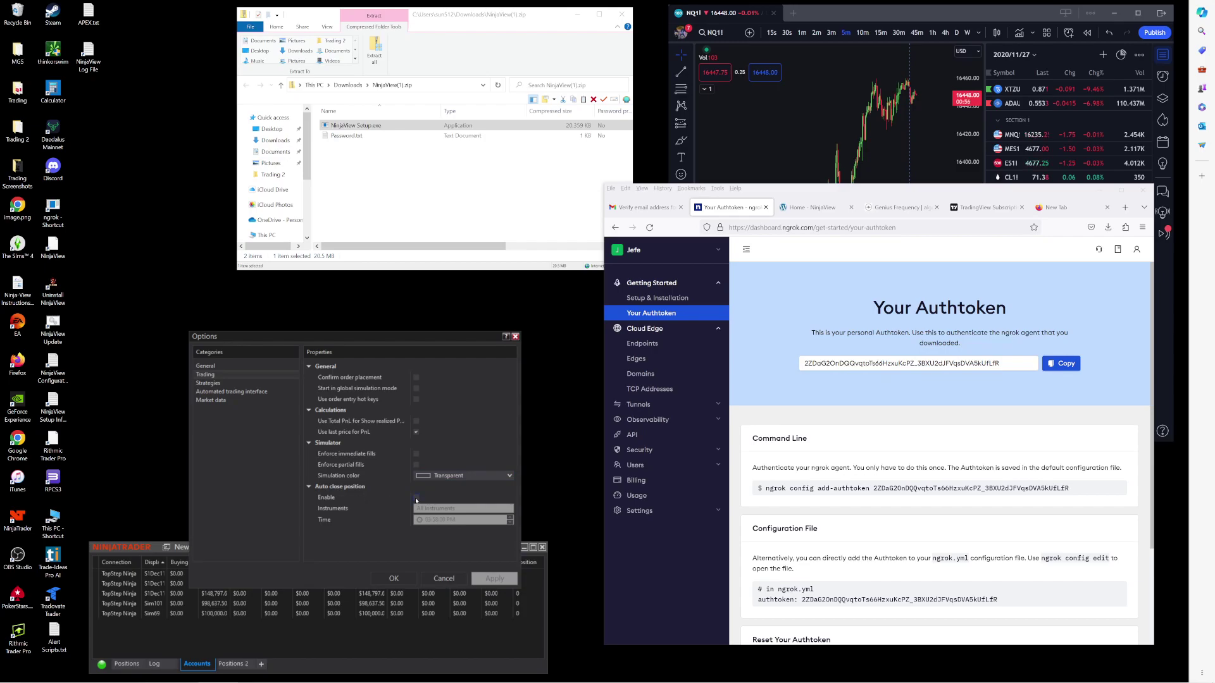
left_click(417, 498)
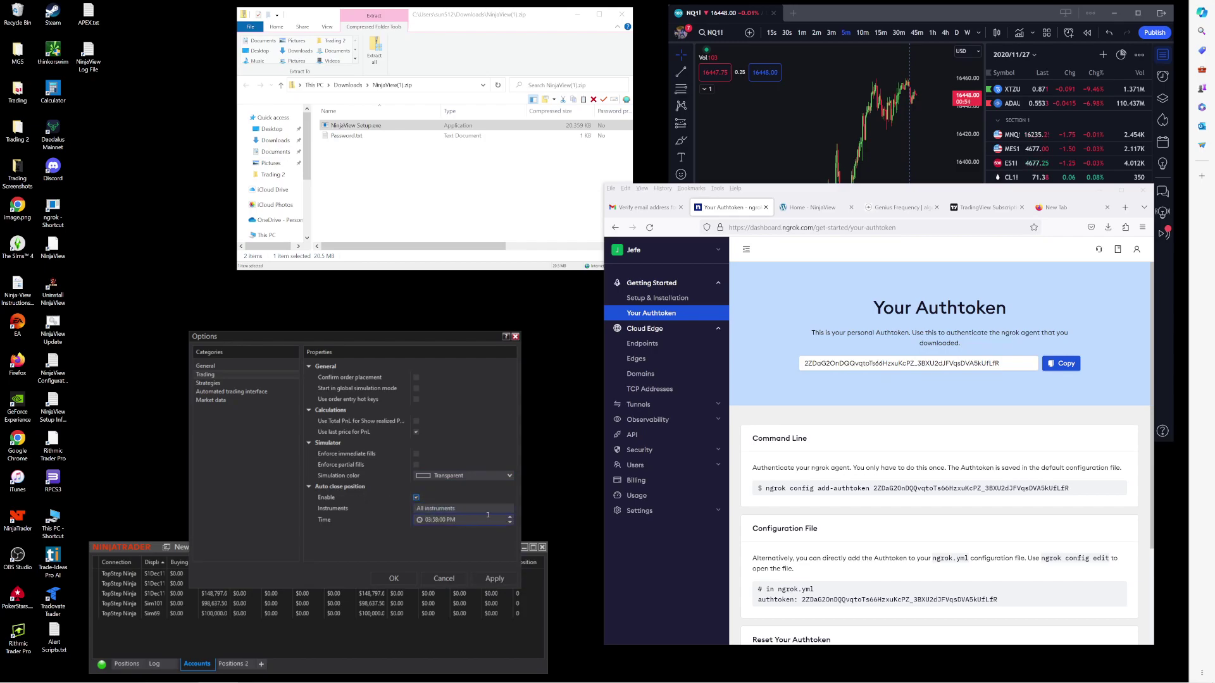
left_click_drag(488, 336, 518, 292)
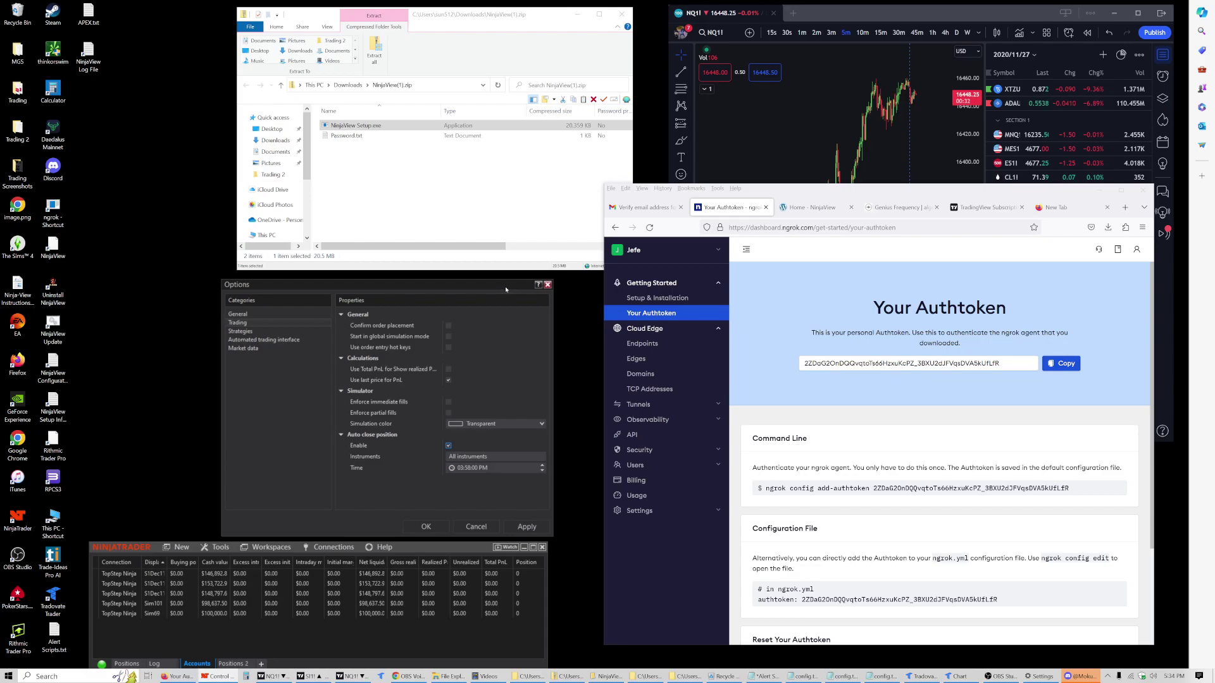
left_click_drag(505, 289, 484, 285)
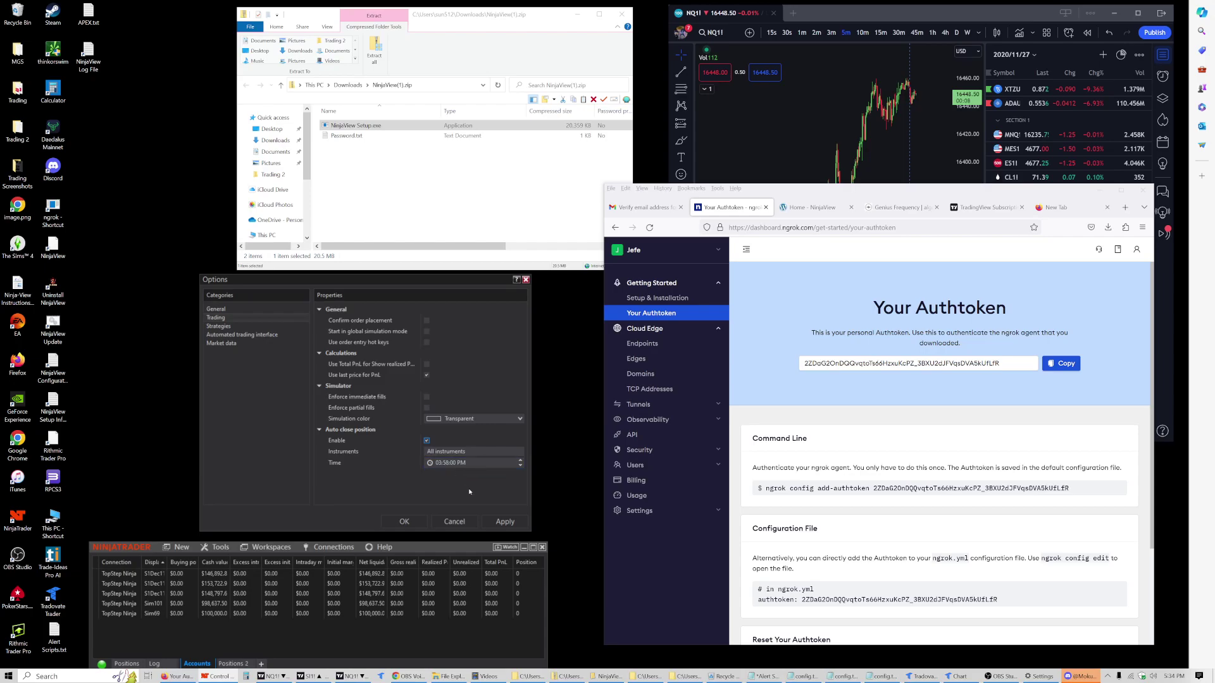
left_click(505, 523)
left_click(411, 525)
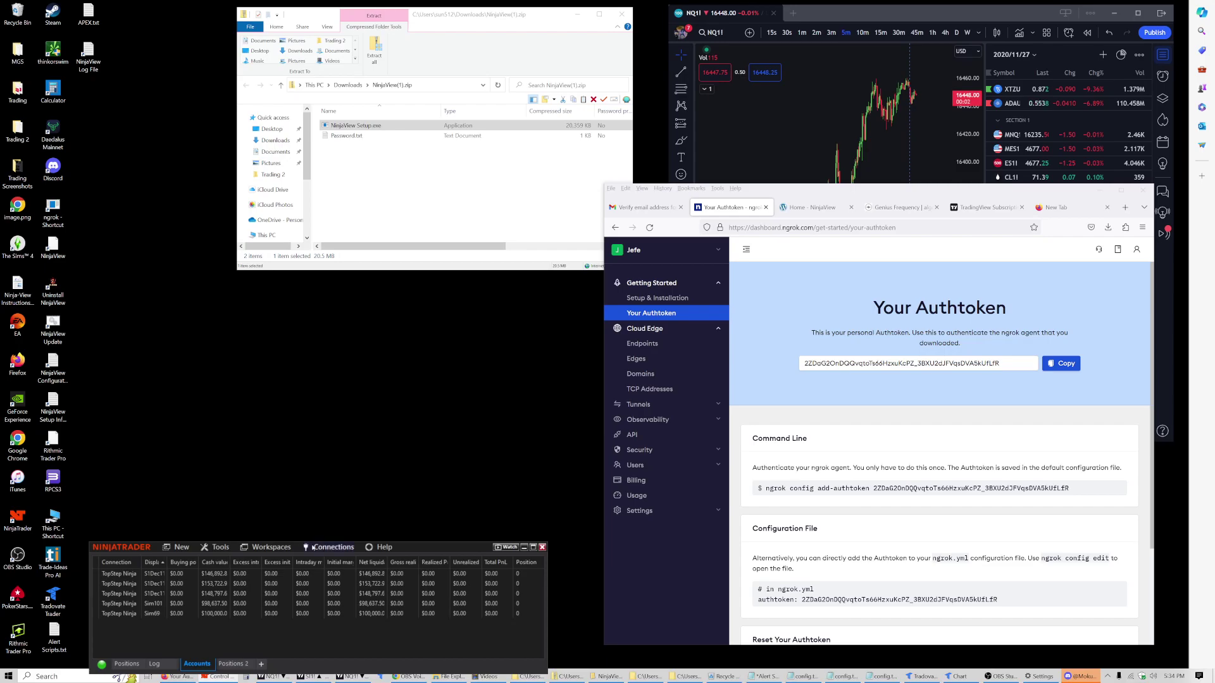
Step: Glance at the Connections menu without choosing anything, then reposition the accounts window
left_click(328, 552)
left_click(358, 552)
mouse_move(442, 550)
left_mouse_down()
mouse_move(480, 525)
mouse_move(451, 530)
left_mouse_up()
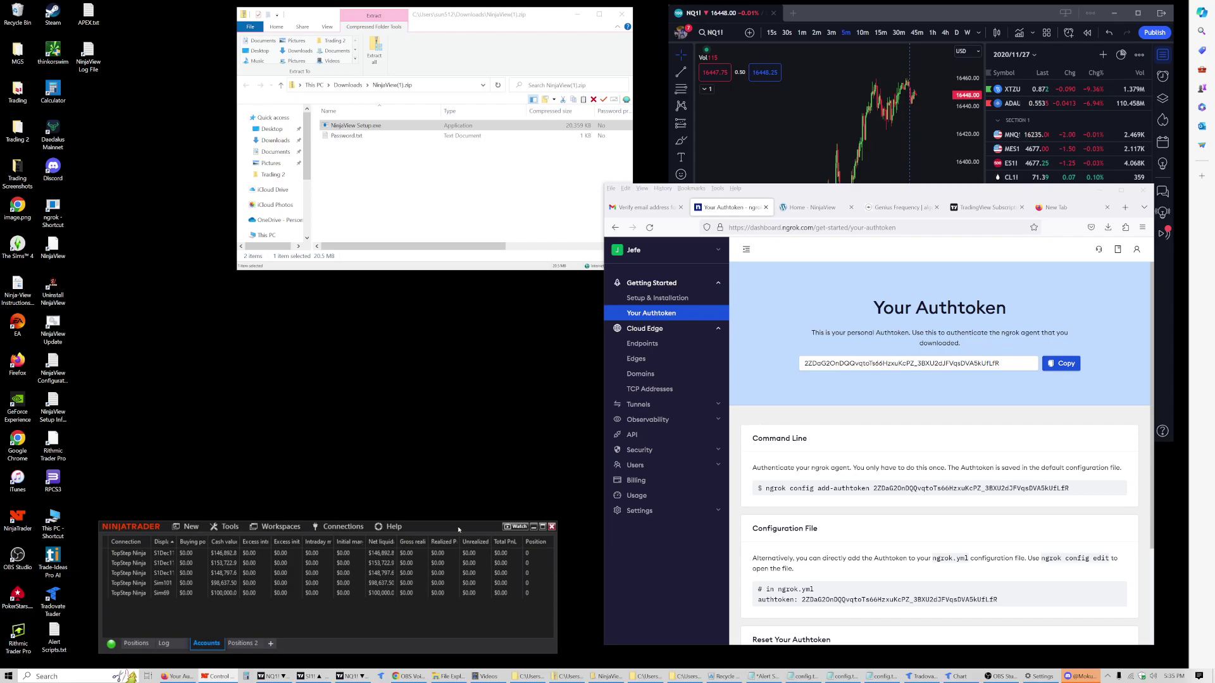
left_click_drag(460, 529, 443, 531)
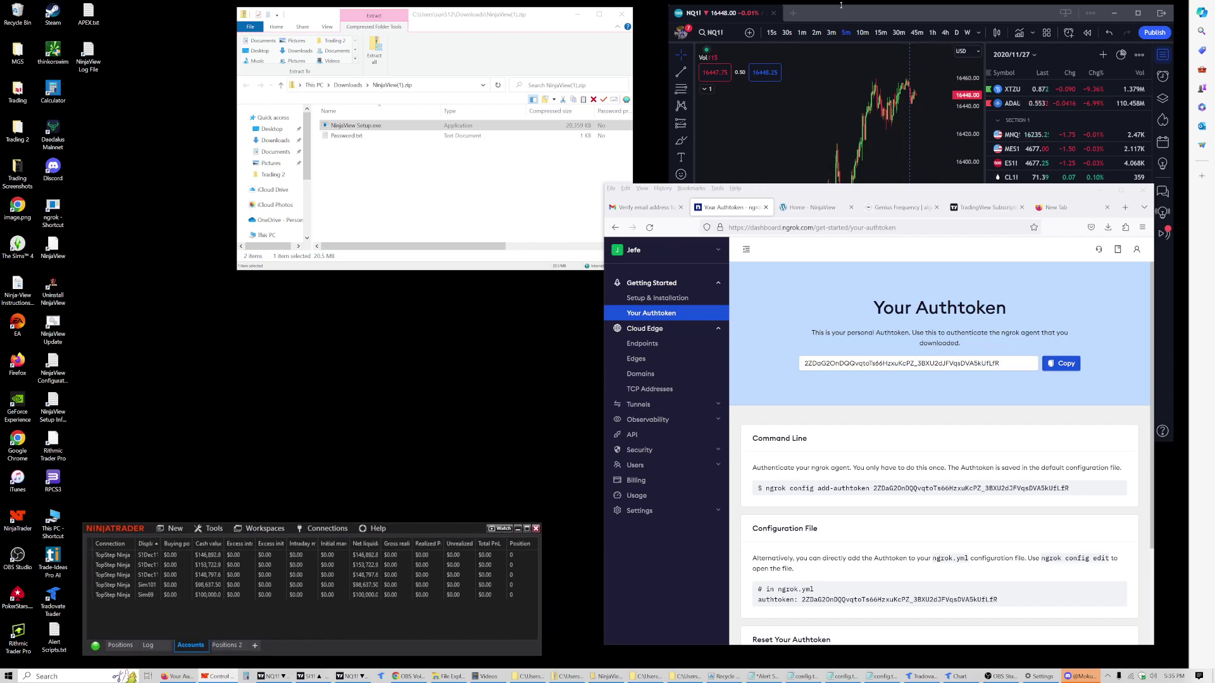
Step: Enlarge the TradingView window and switch the chart to ES1!
left_click_drag(839, 14, 674, 33)
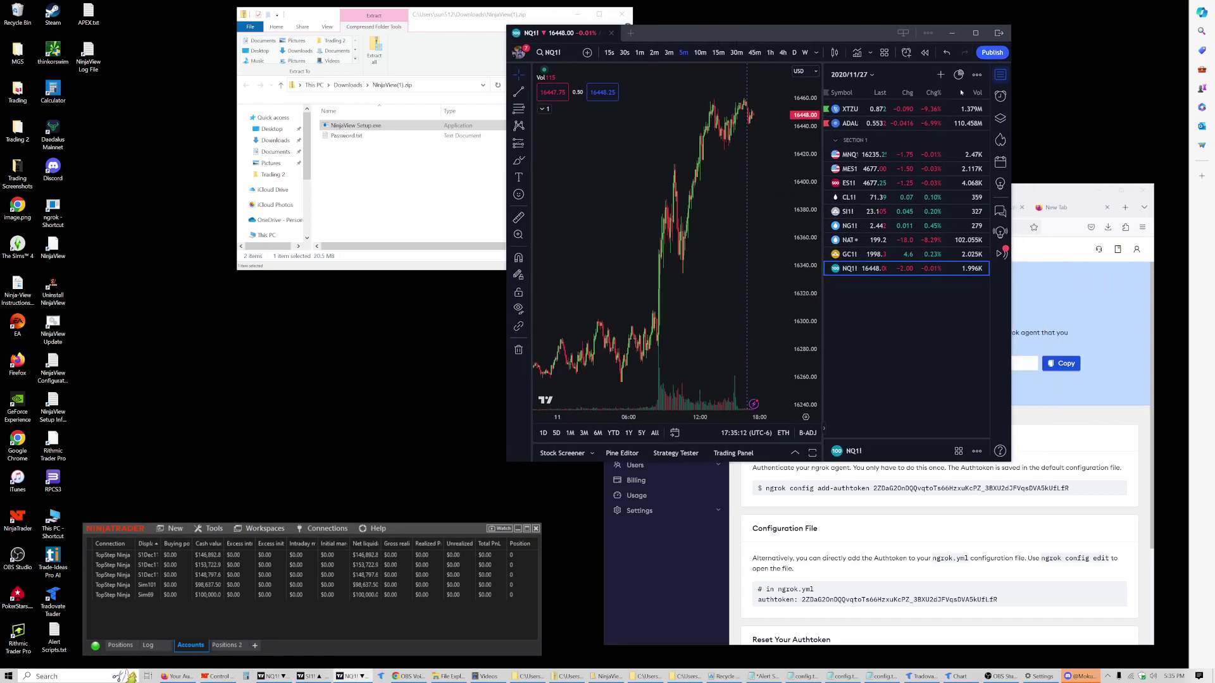
left_click_drag(1007, 123, 1146, 126)
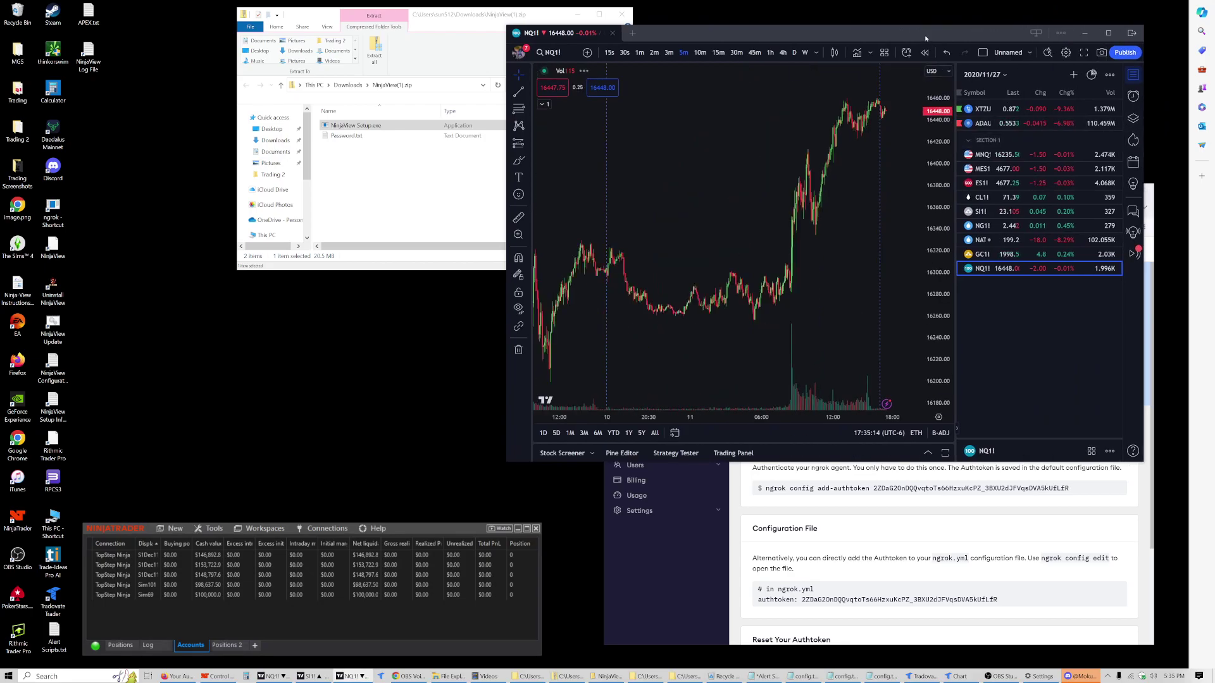
left_click_drag(923, 43, 802, 34)
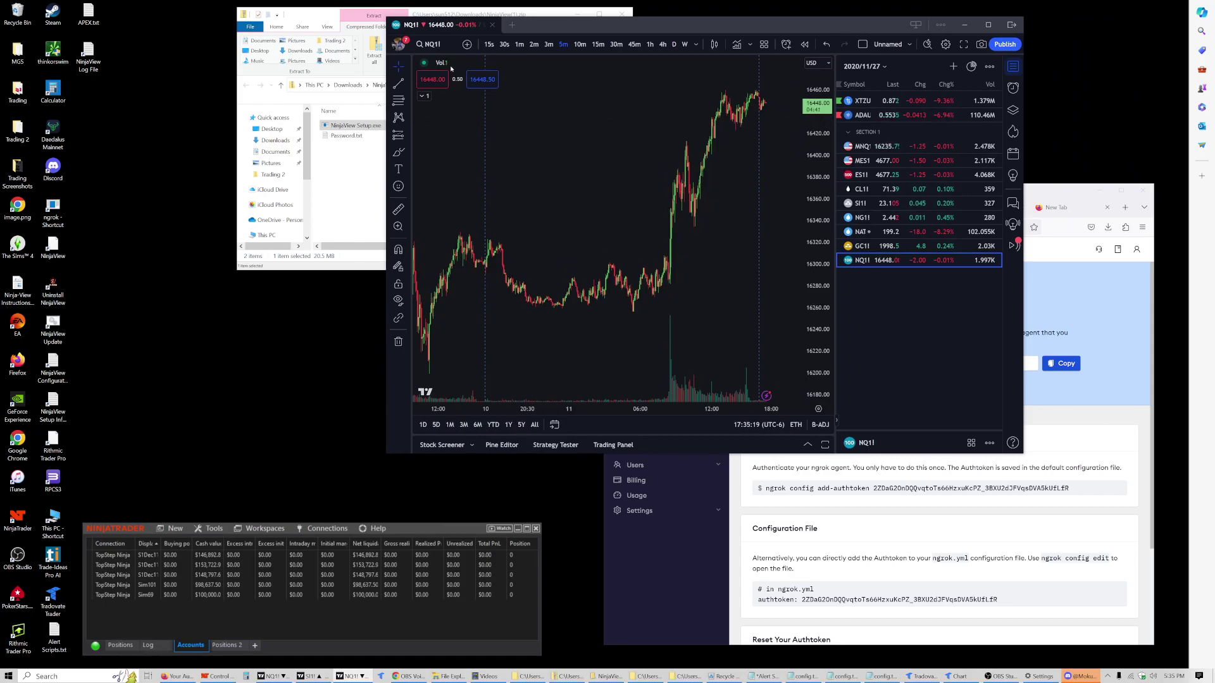
left_click(880, 175)
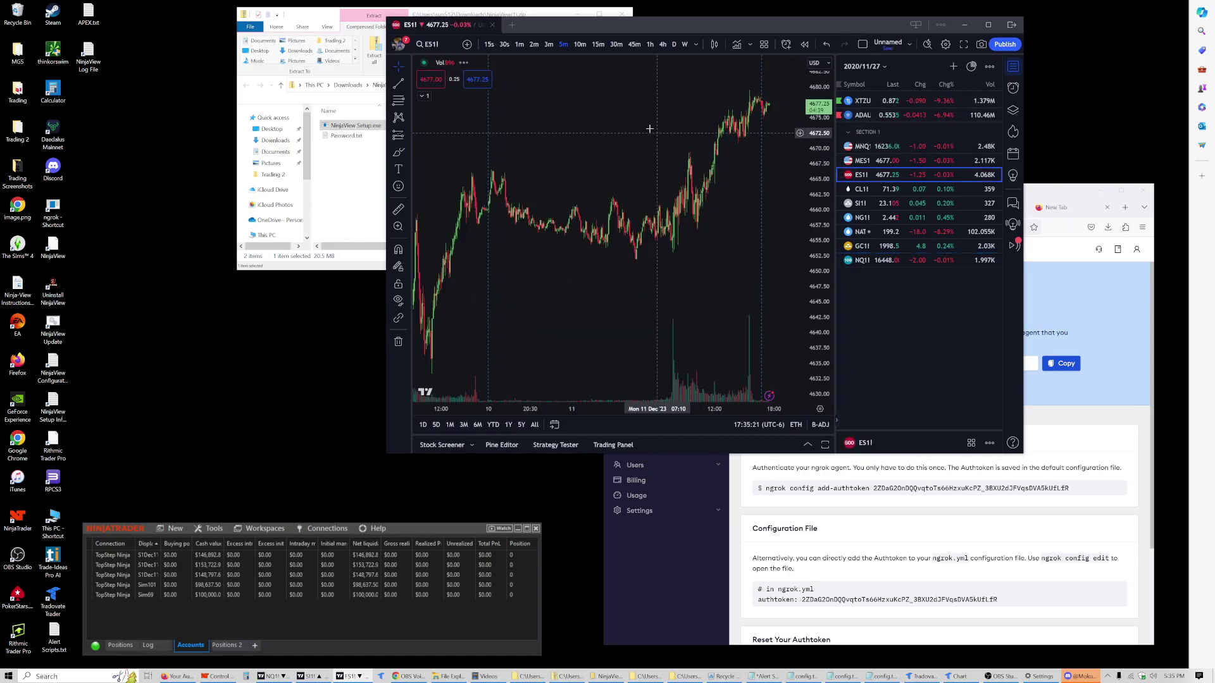
Step: Add the invite-only MIDNIGHT SKY ORB strategy to the ES1! chart
left_click(714, 44)
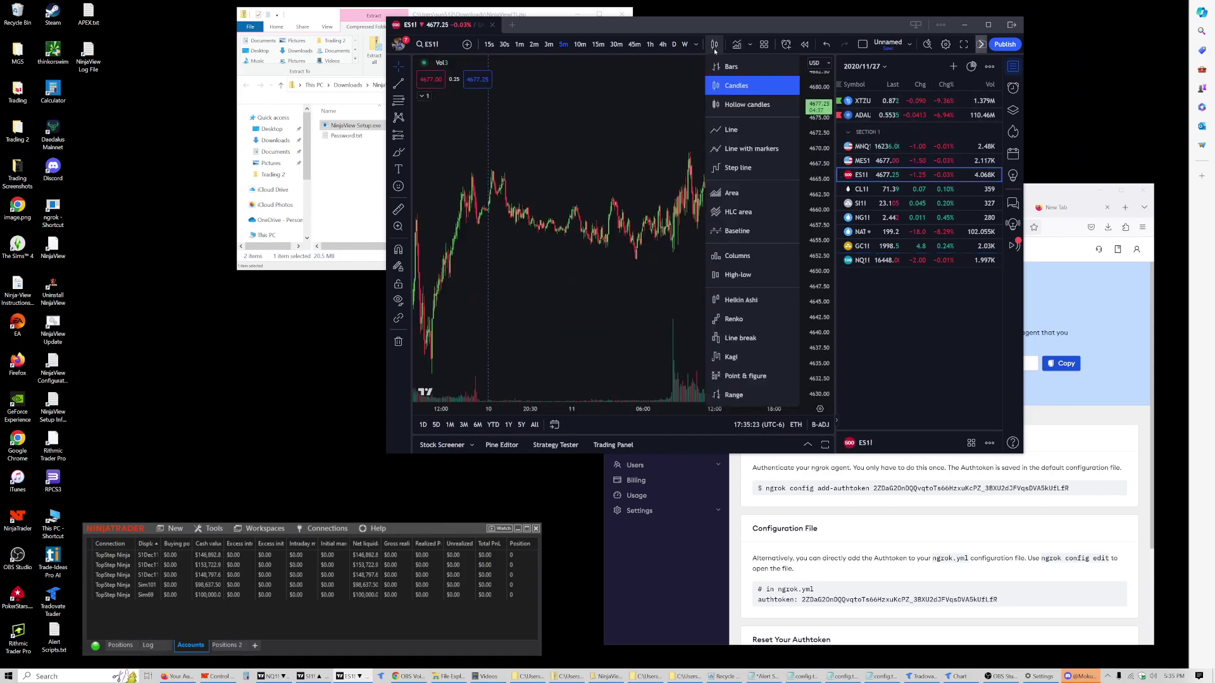
left_click(737, 45)
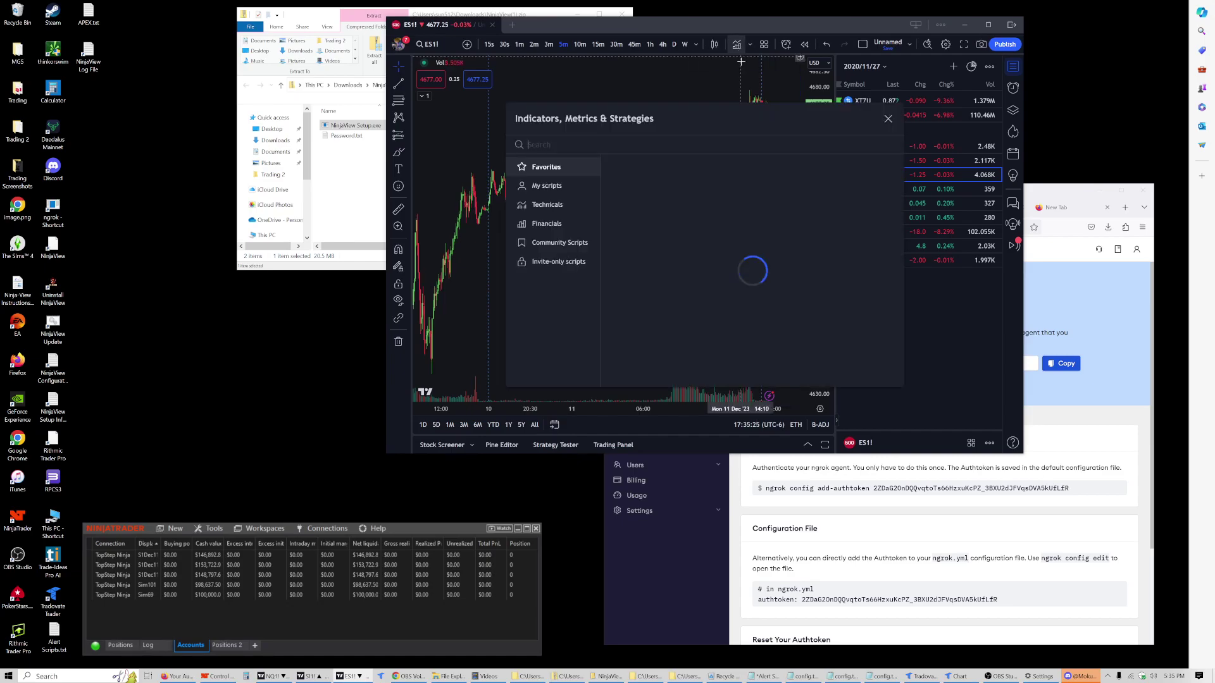
left_click(577, 262)
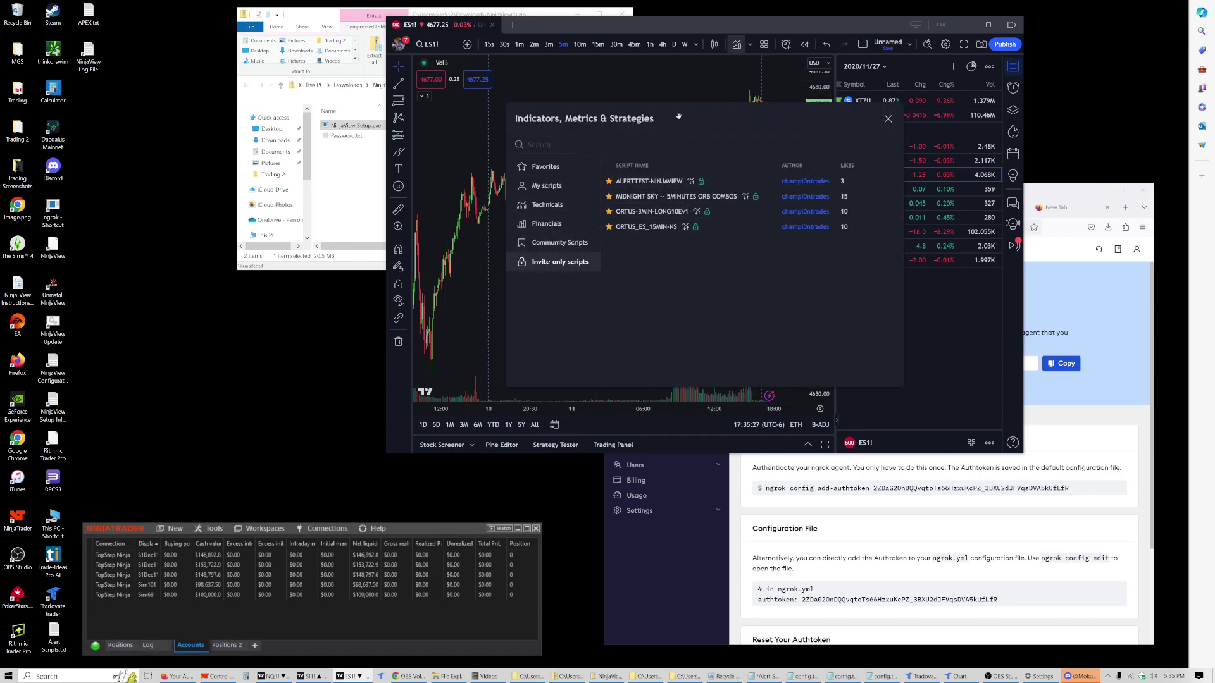
left_click_drag(678, 118, 782, 130)
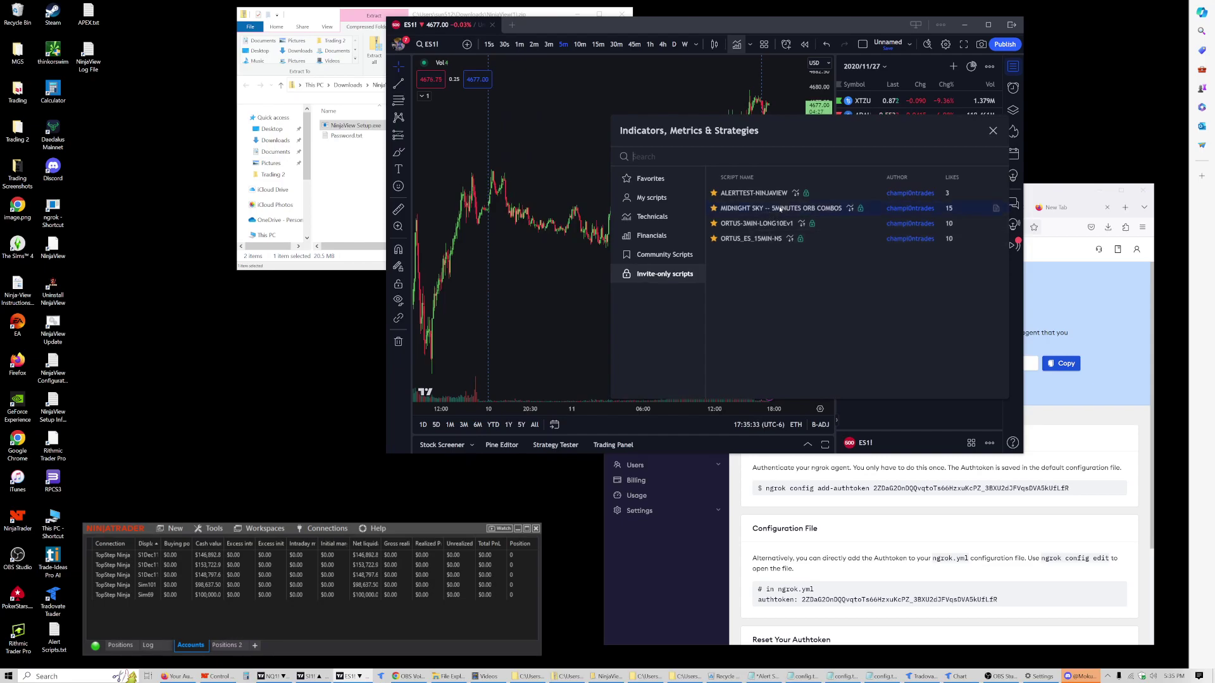
left_click(780, 209)
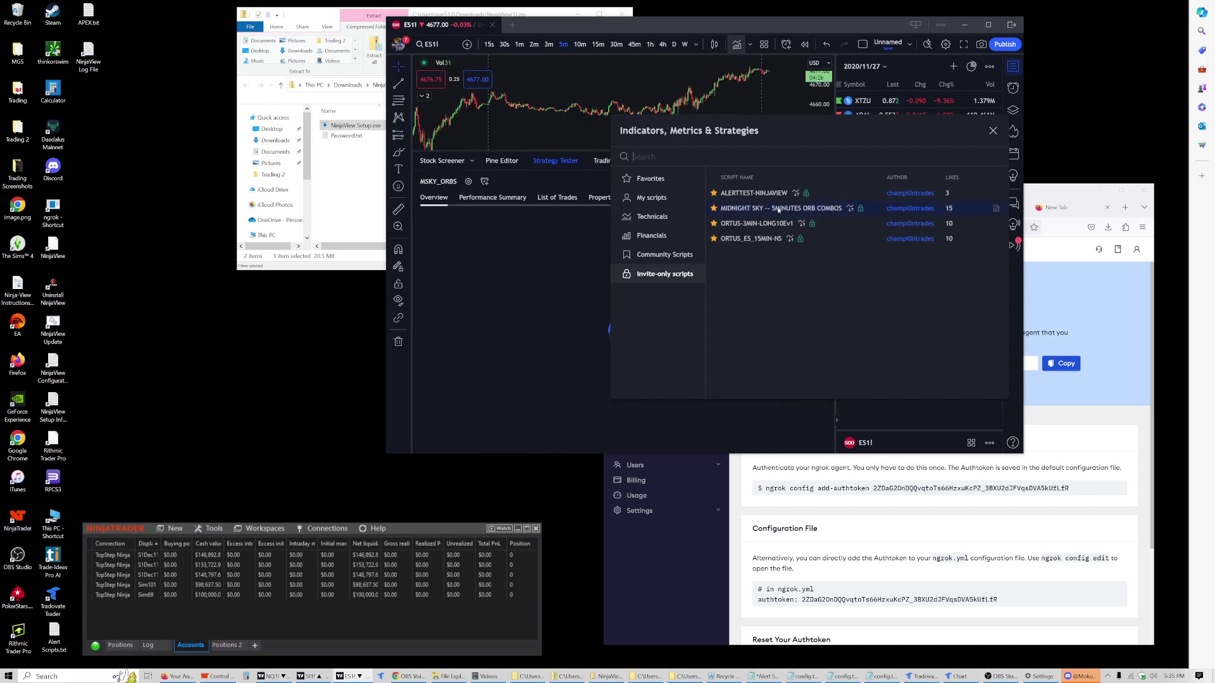
left_click(993, 130)
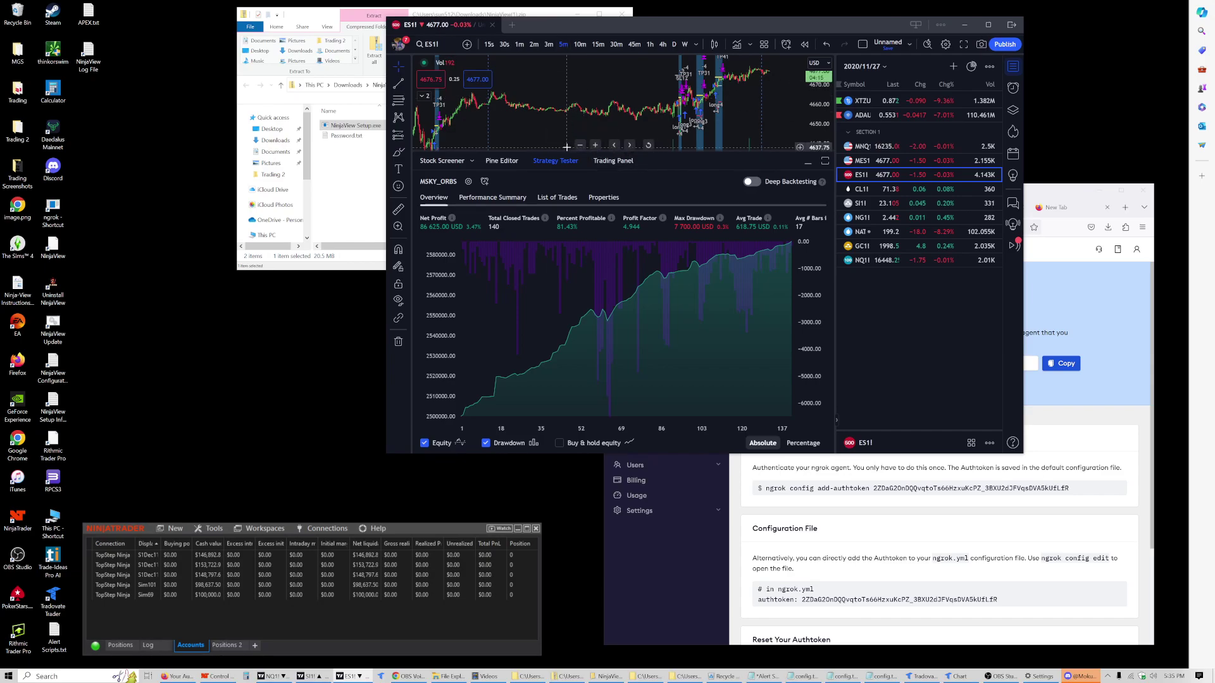
left_click_drag(567, 147, 552, 147)
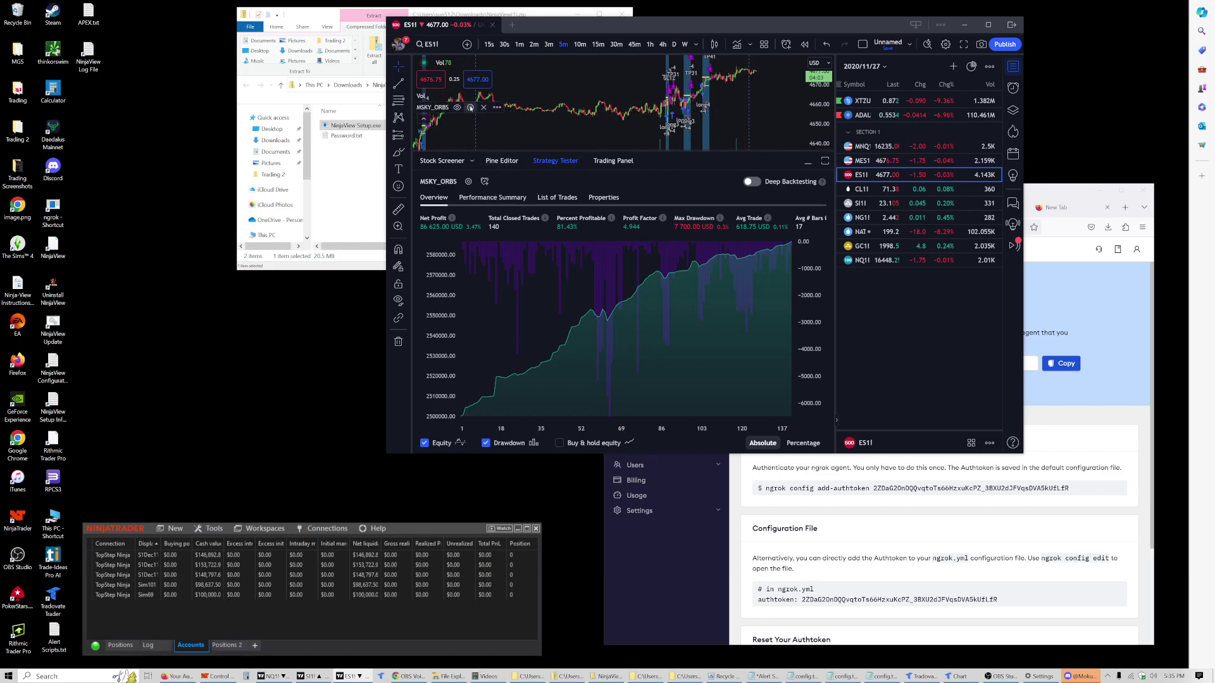
left_click(469, 107)
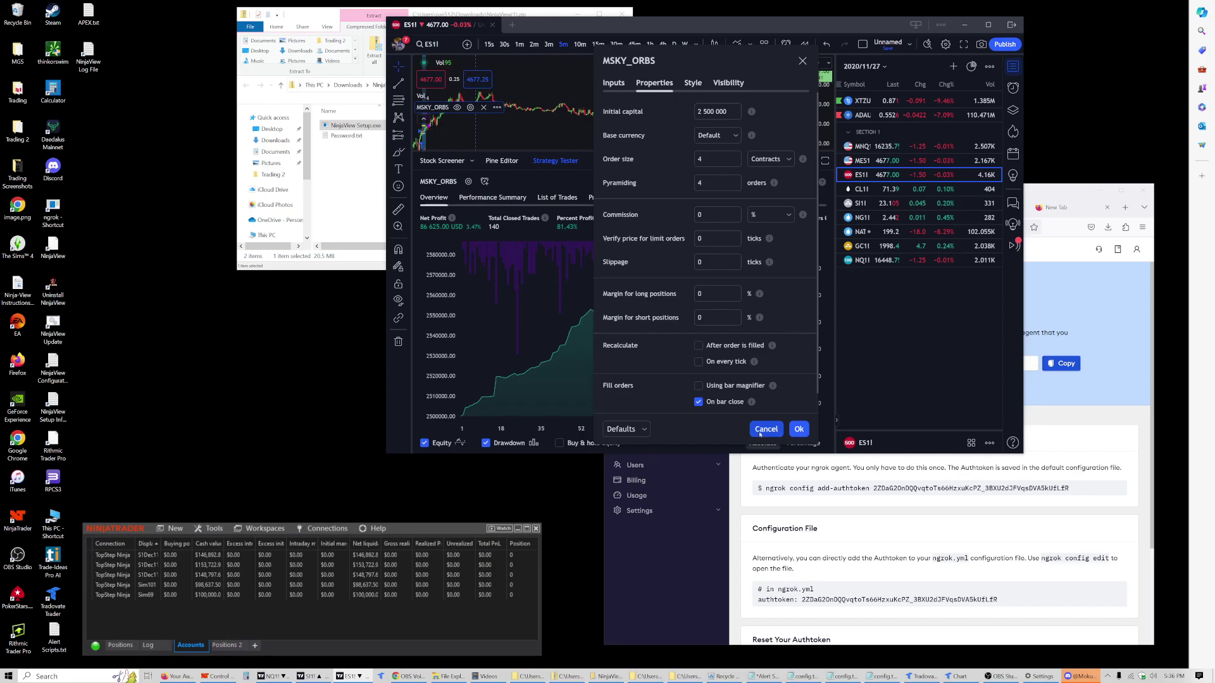
left_click(773, 431)
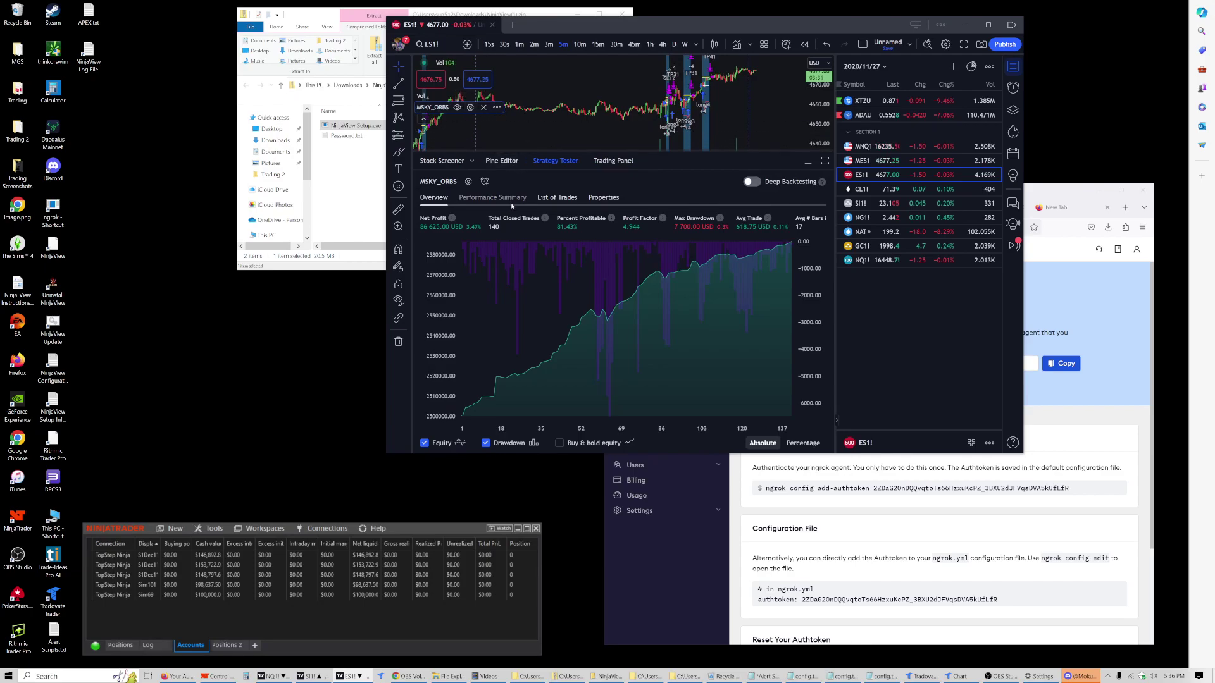
Step: Show the MSKY_ORBS List of Trades in the Strategy Tester
left_click(570, 199)
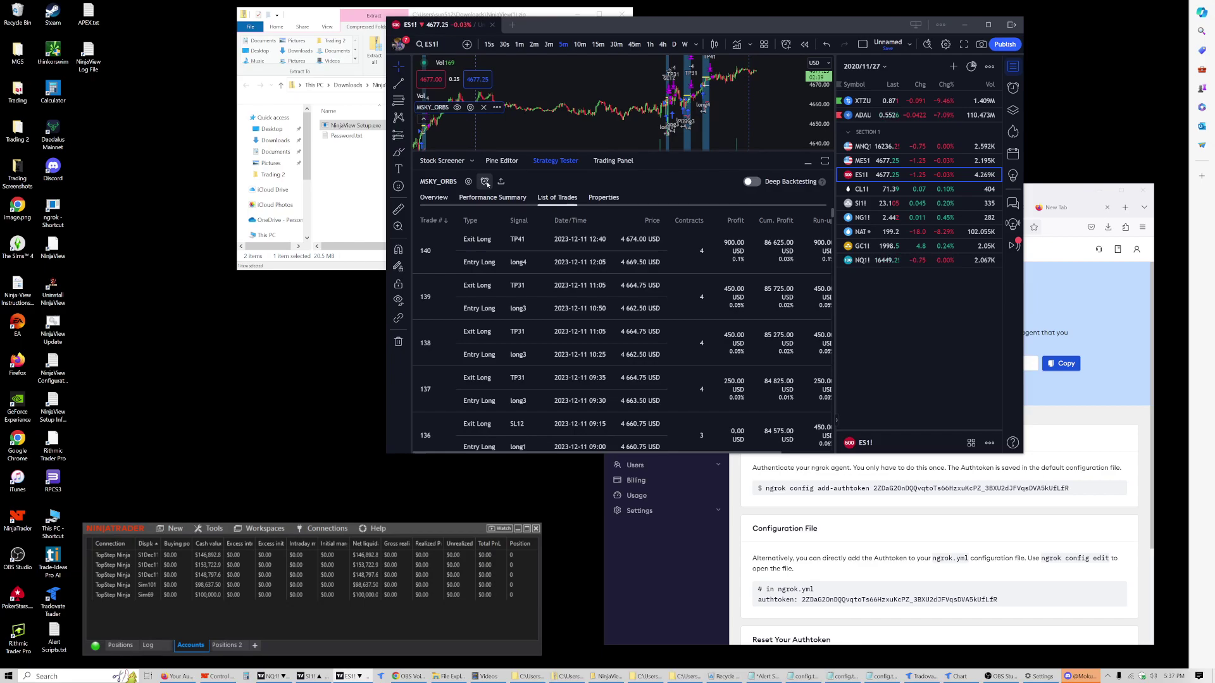
Step: Start an MSKY_ORBS alert for ES1! 5m and bring Alert Scripts.txt into view
left_click(485, 182)
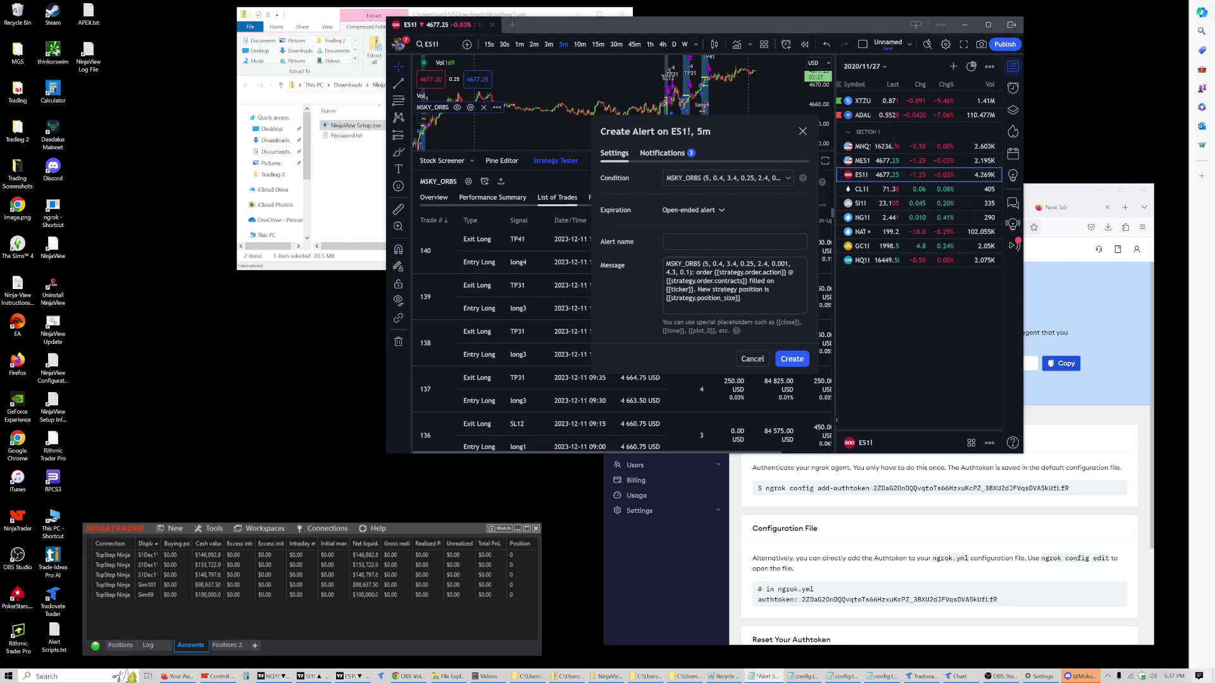
left_click(764, 676)
left_click_drag(1164, 329, 771, 425)
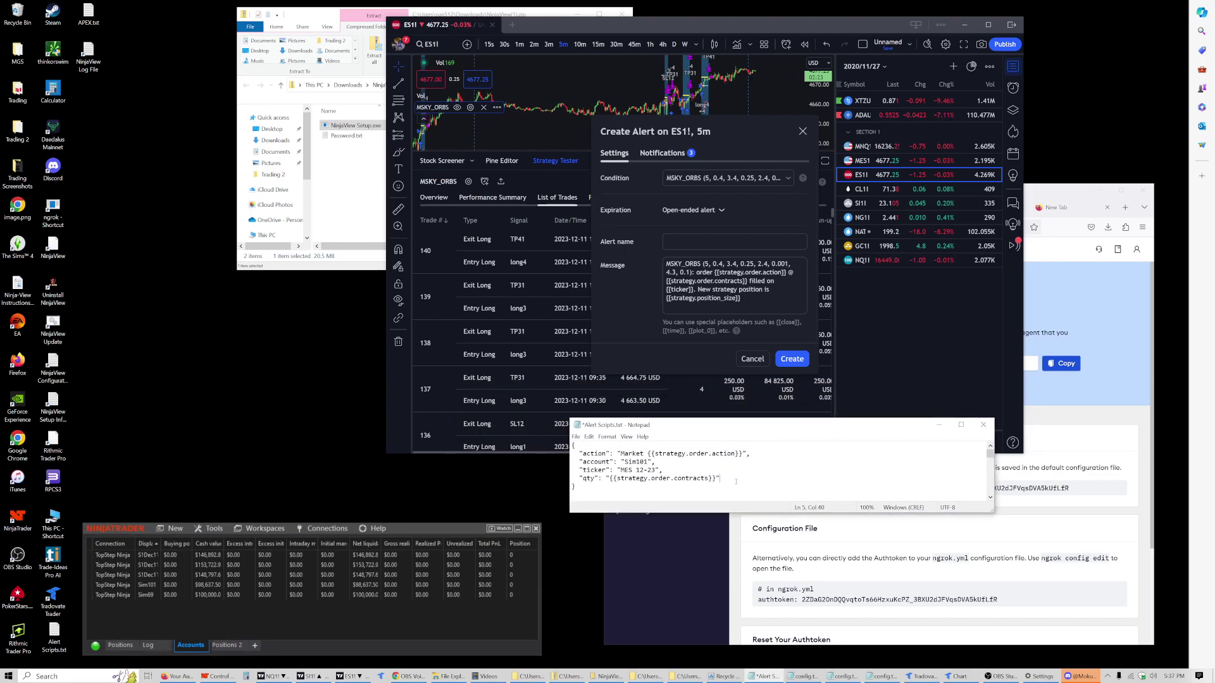
Step: Change the payload ticker from MES to ES 12-23 and select the whole script
left_click_drag(728, 484, 580, 462)
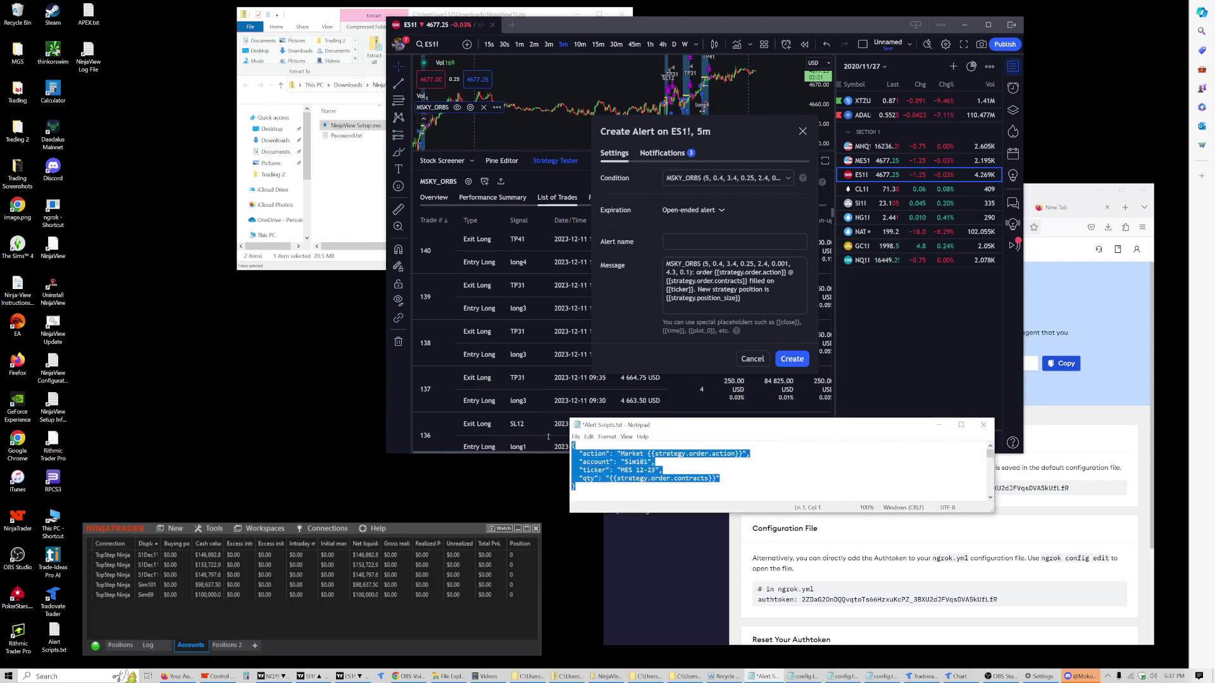
left_click(631, 470)
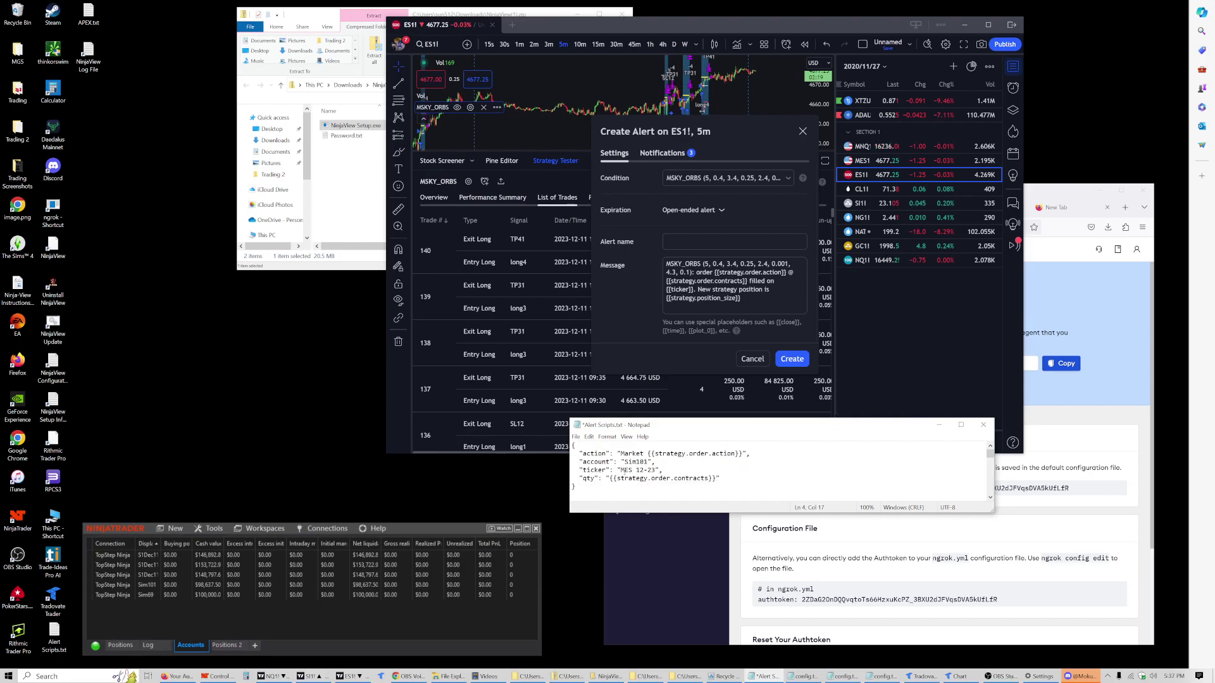
key("BackSpace")
key("ctrl+a")
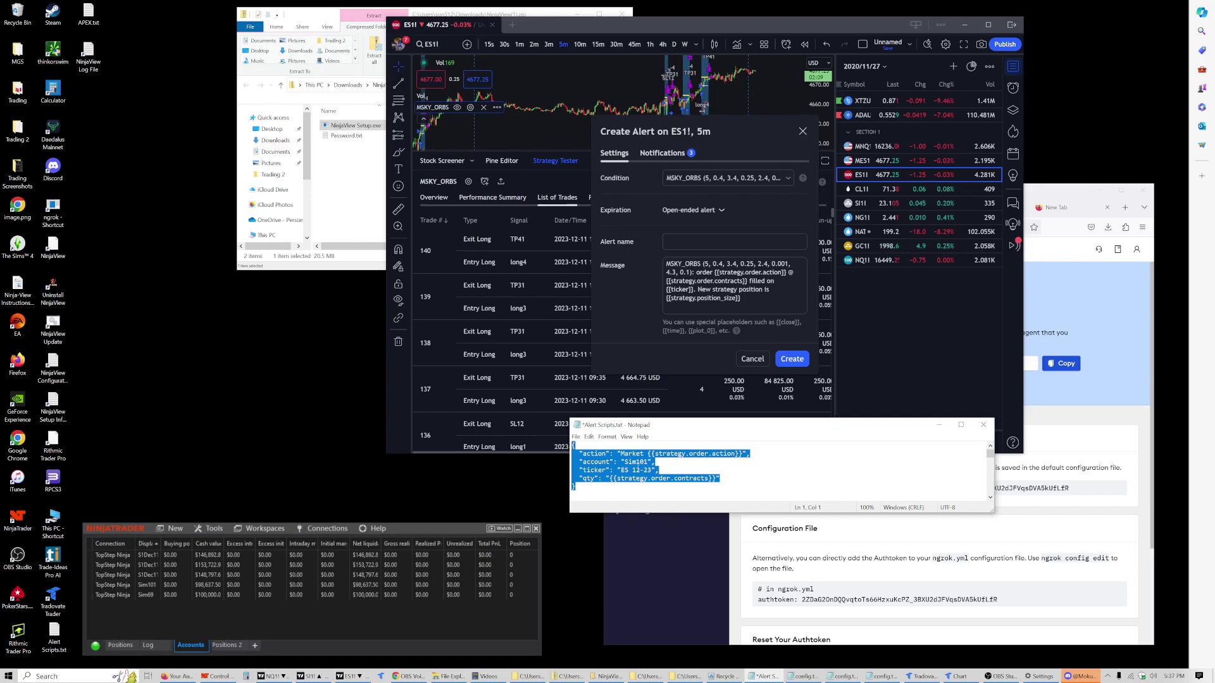
Step: Extend the account line to Sim101,Sim102,Sim103,Sim104, correcting the mistyped account
left_click(647, 462)
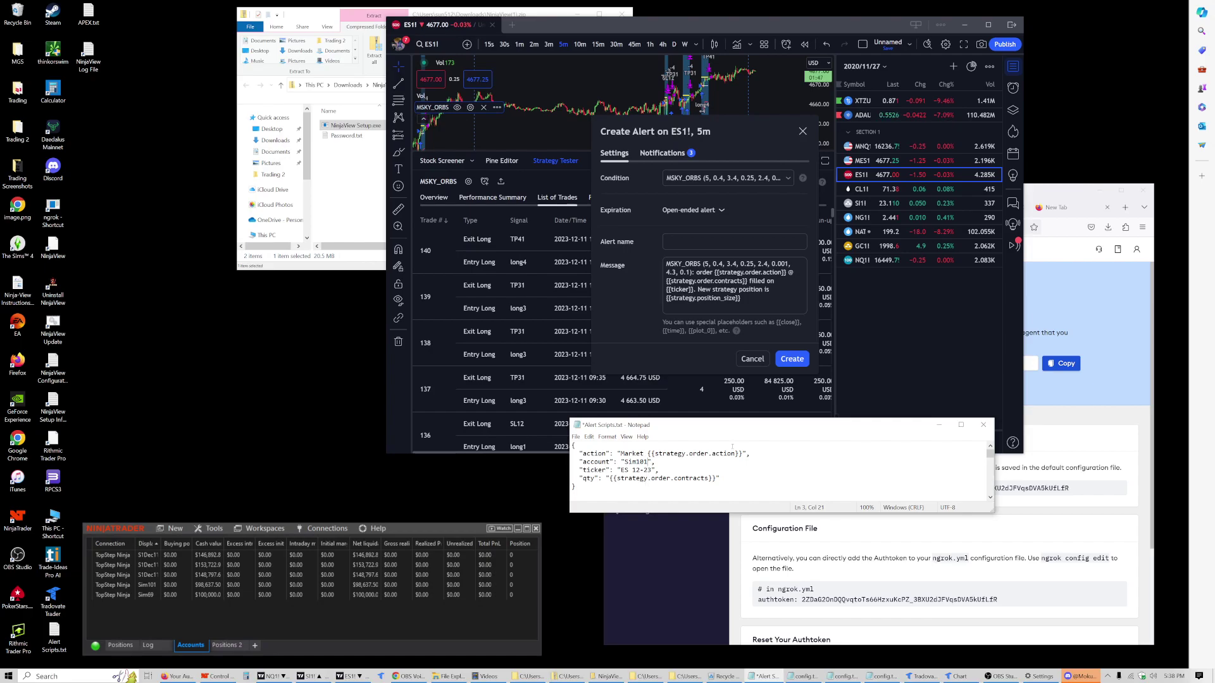
type(",Sim102,Sim102")
key("BackSpace")
type("3,Sim104")
left_click_drag(580, 471, 632, 471)
left_click(656, 470)
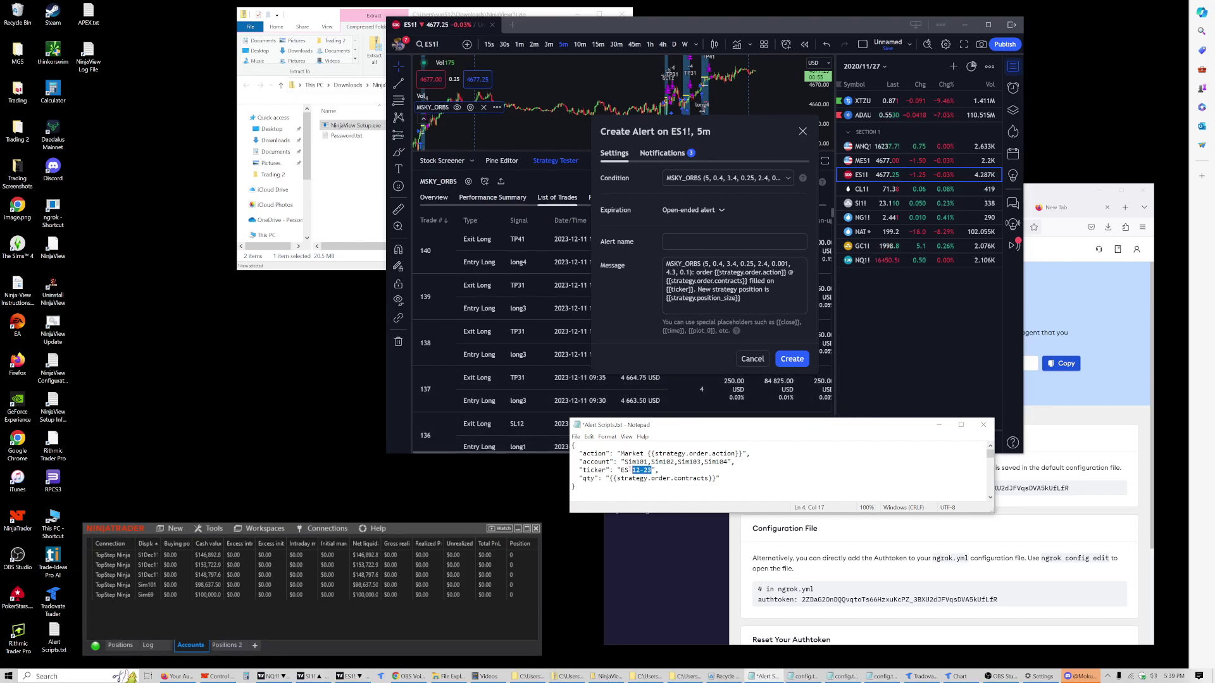
Step: Check the 12-23 contract month on the ticker line, then select the entire JSON script
left_click(652, 470)
left_click_drag(651, 470, 632, 471)
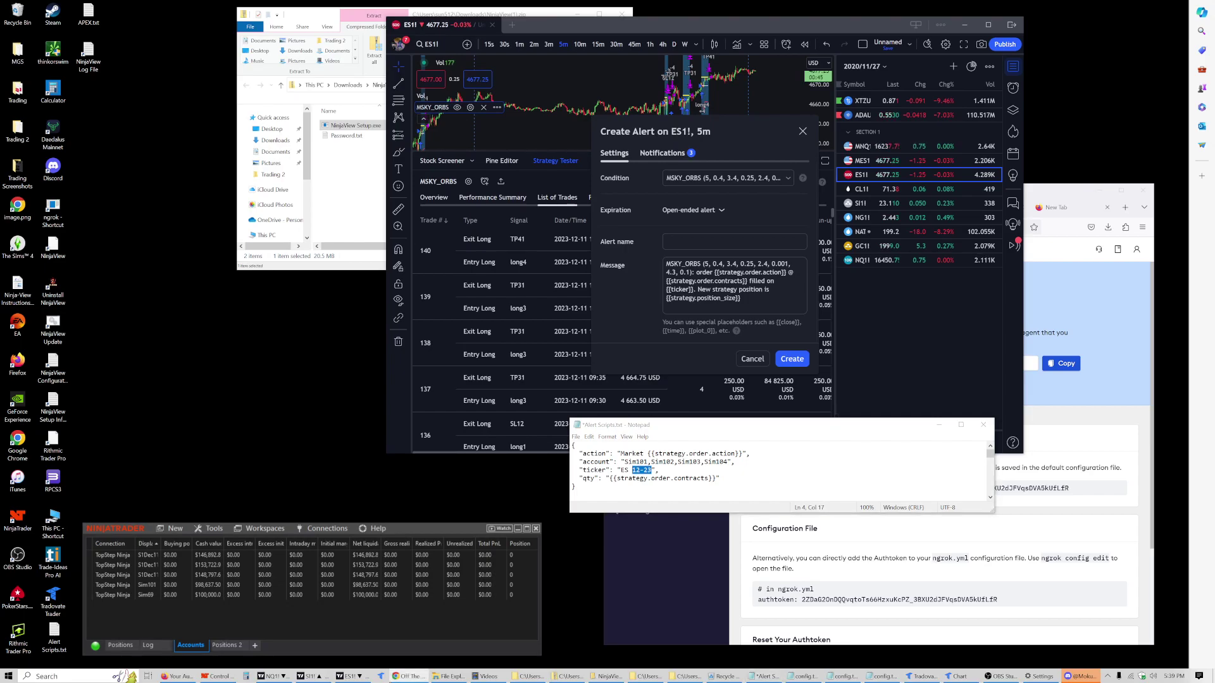
left_click(635, 470)
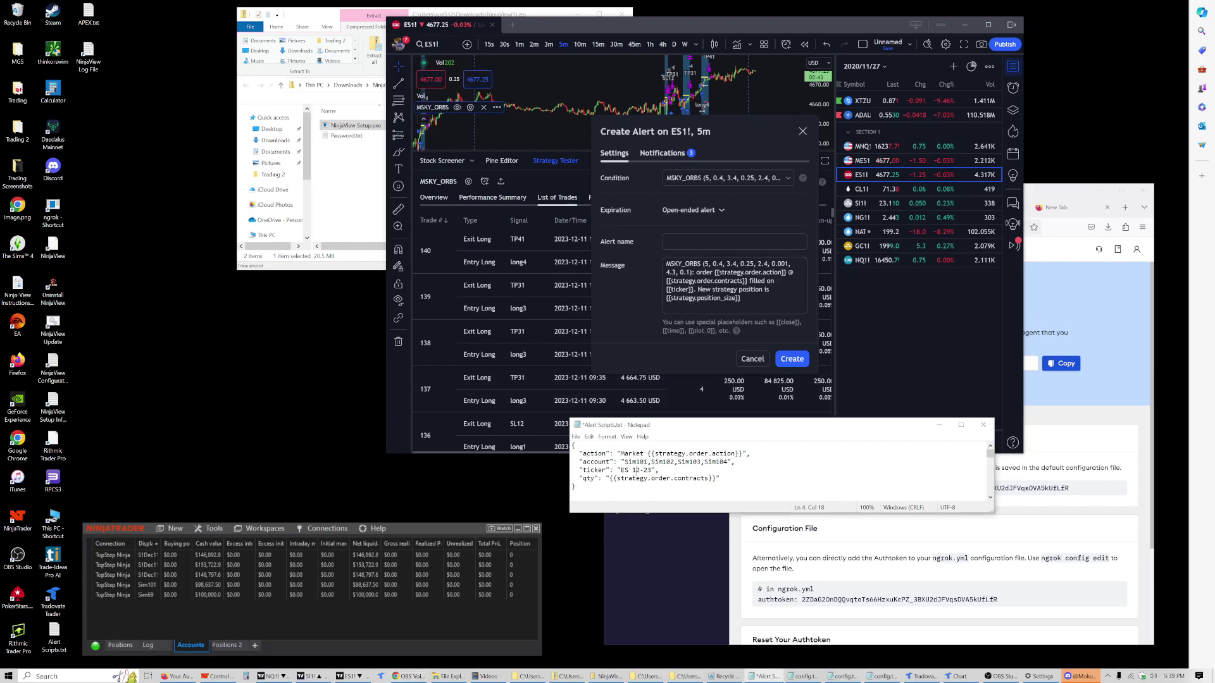
left_click_drag(651, 470, 631, 470)
left_click(677, 479)
left_click_drag(651, 470, 632, 470)
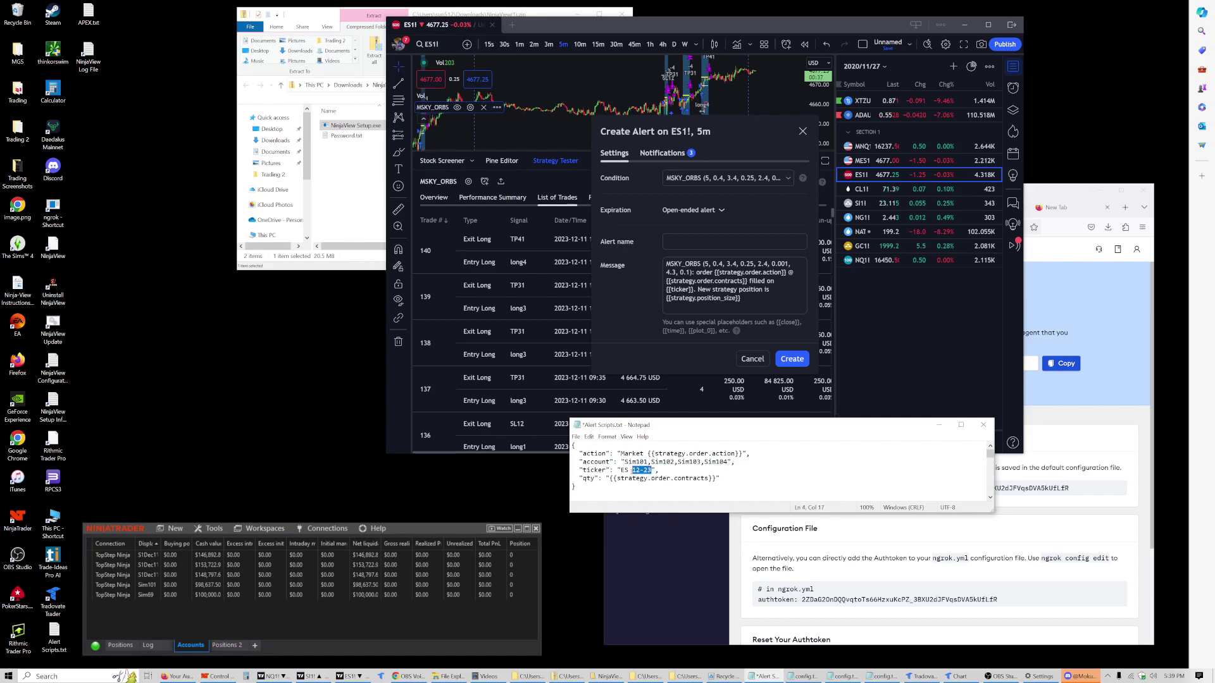
left_click(739, 481)
key("ctrl+a")
key("ctrl+c")
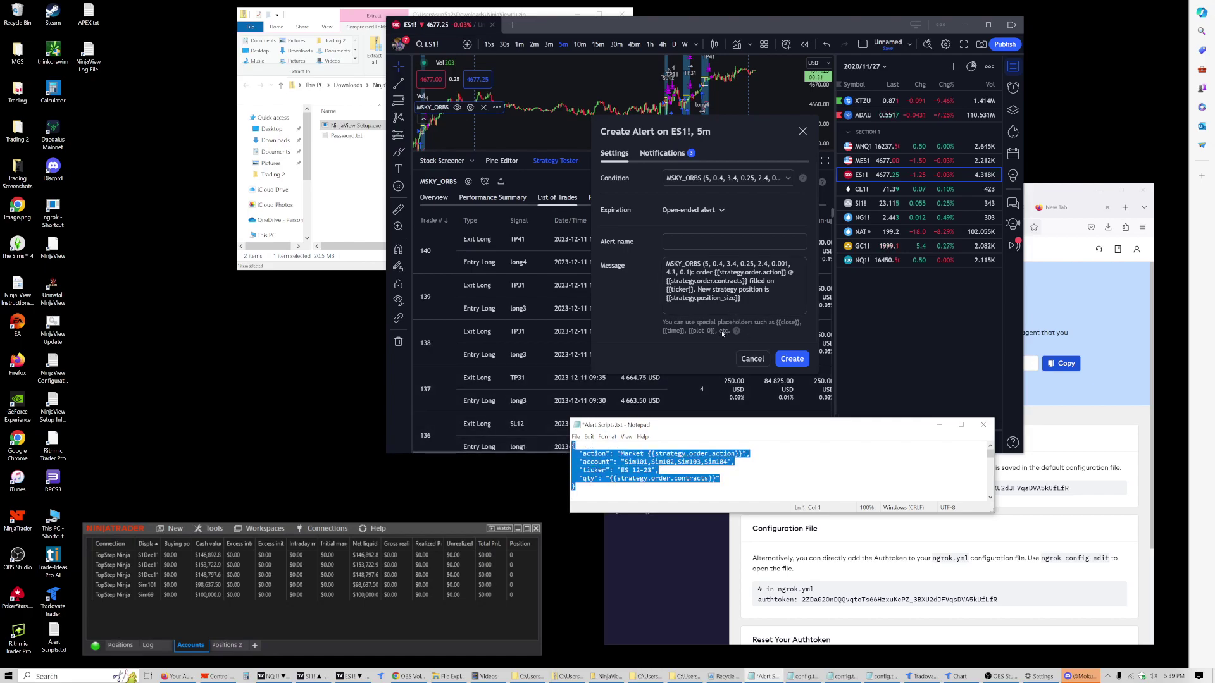
Step: Replace the alert message with the copied JSON order body
left_click(732, 310)
key("ctrl+a")
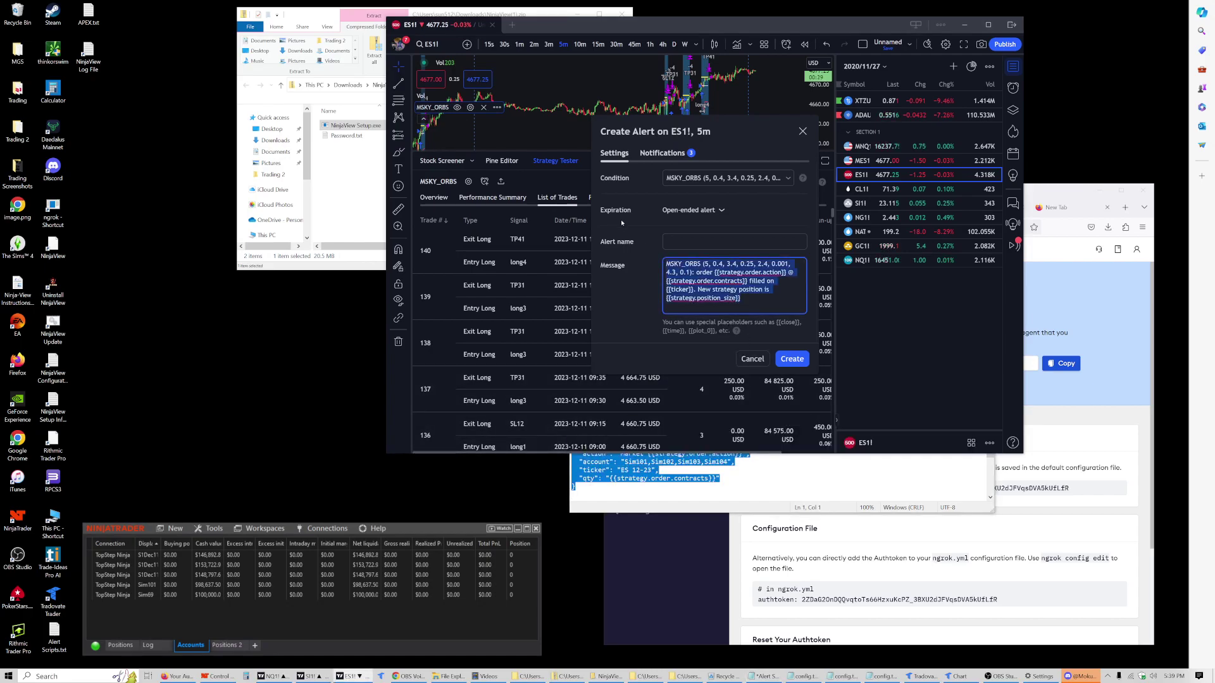
key("ctrl+v")
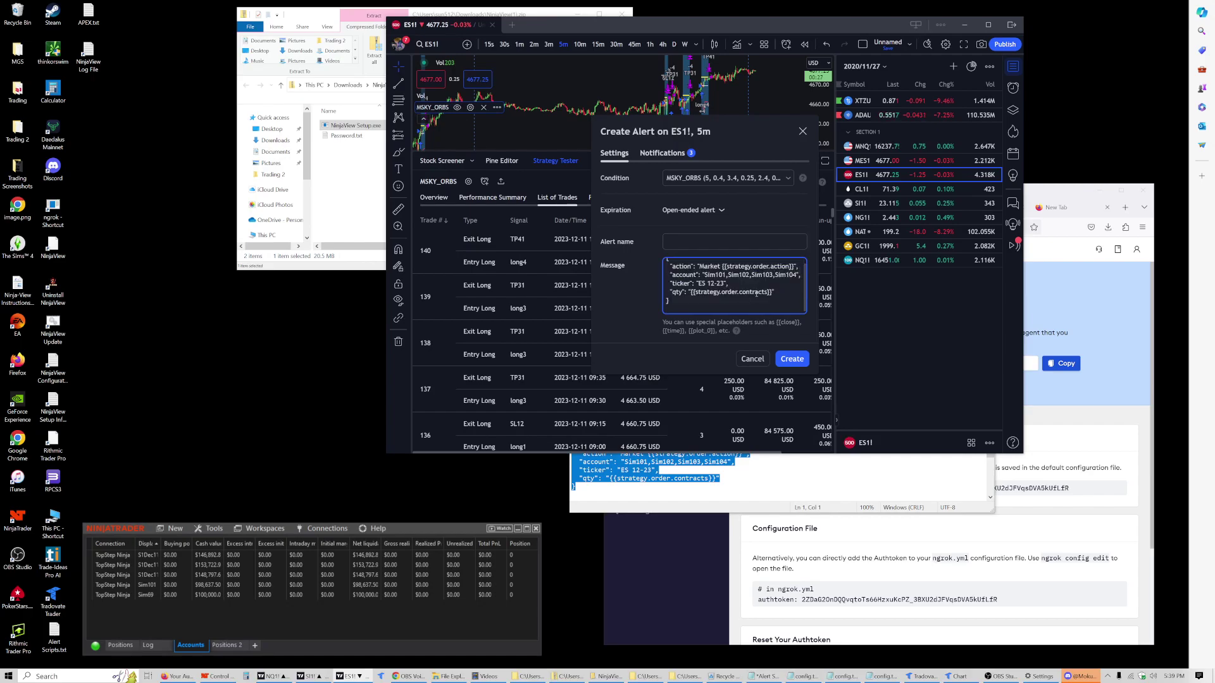
scroll(675, 262, "up", 1)
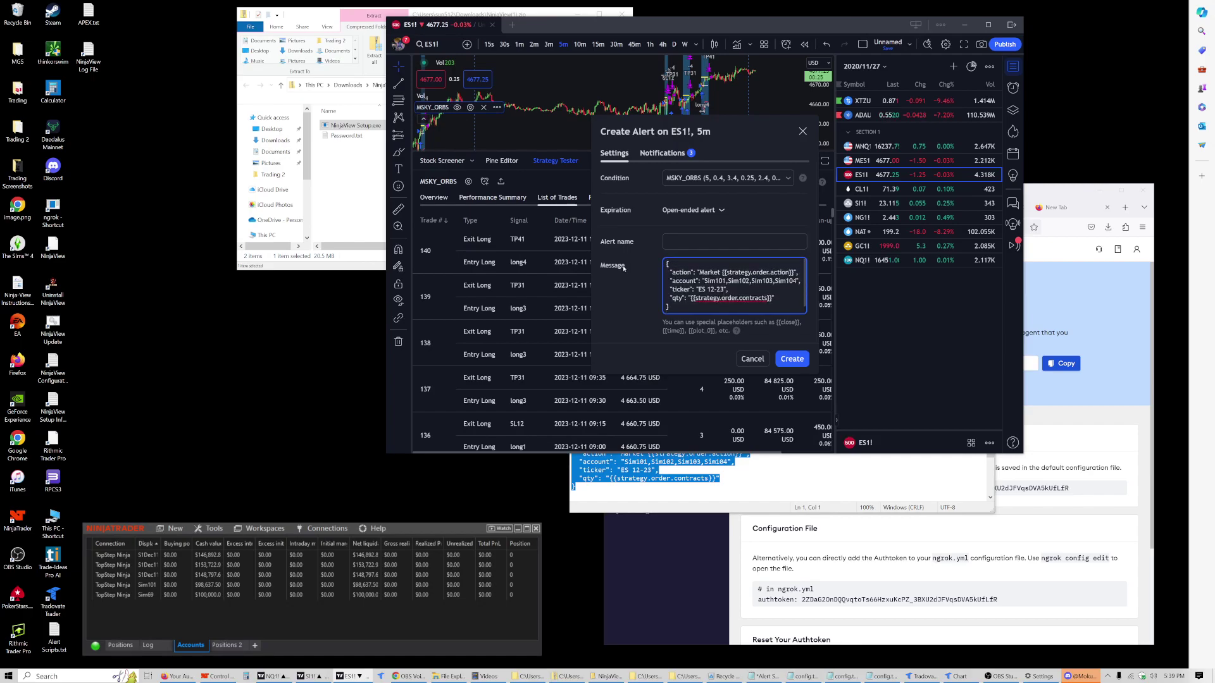
left_click_drag(675, 262, 778, 313)
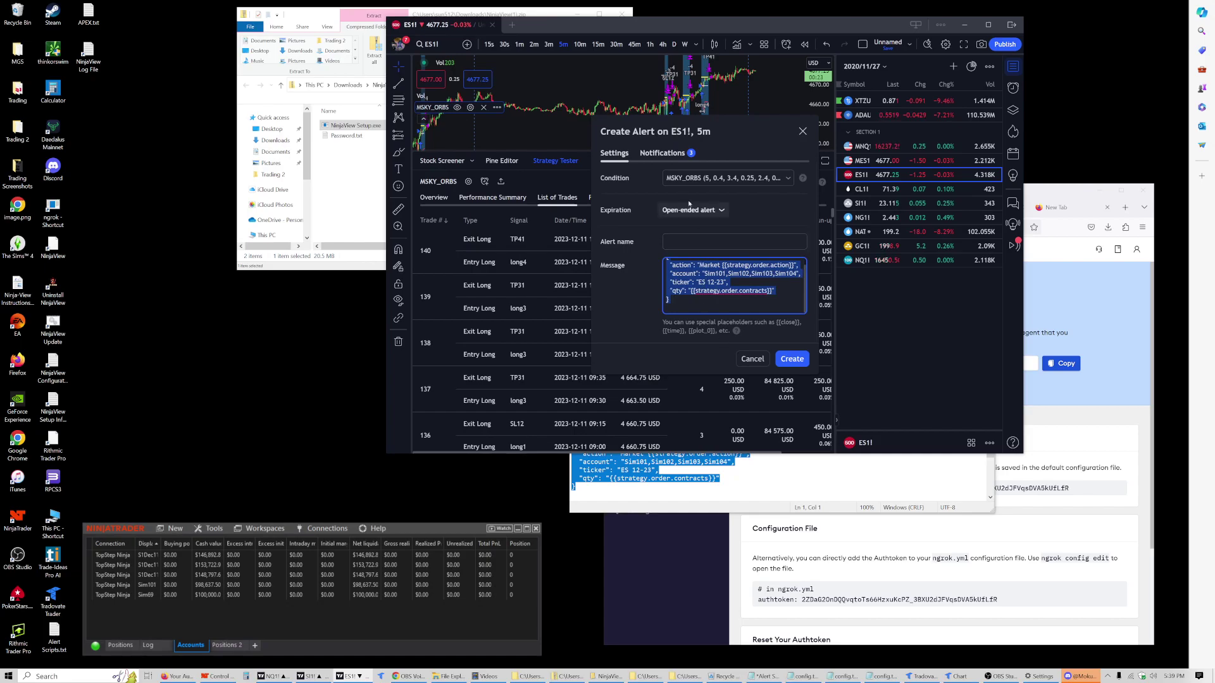
Step: Clear the old webhook URL in the alert's notifications and switch to the ngrok dashboard
left_click(661, 154)
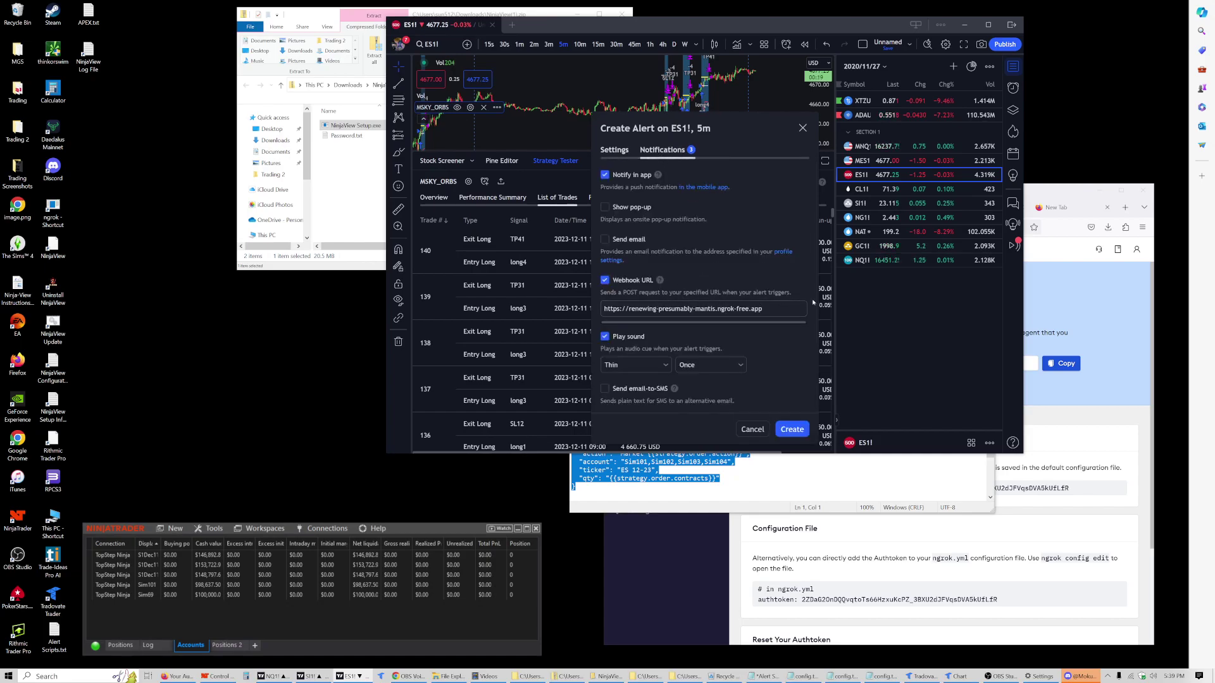
key("ctrl+shift+Left")
key("ctrl+shift+Left")
key("ctrl+shift+Left")
key("ctrl+shift+Left")
key("ctrl+shift+Left")
key("ctrl+shift+Left")
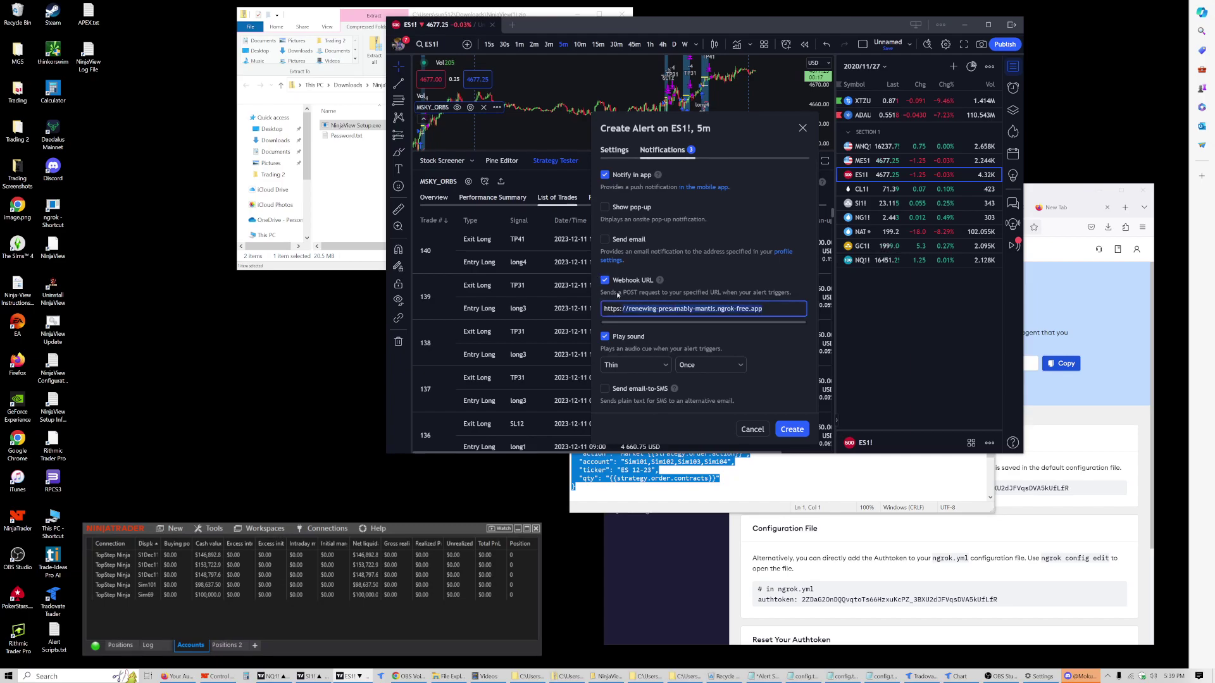
key("BackSpace")
key("ctrl+BackSpace")
key("ctrl+BackSpace")
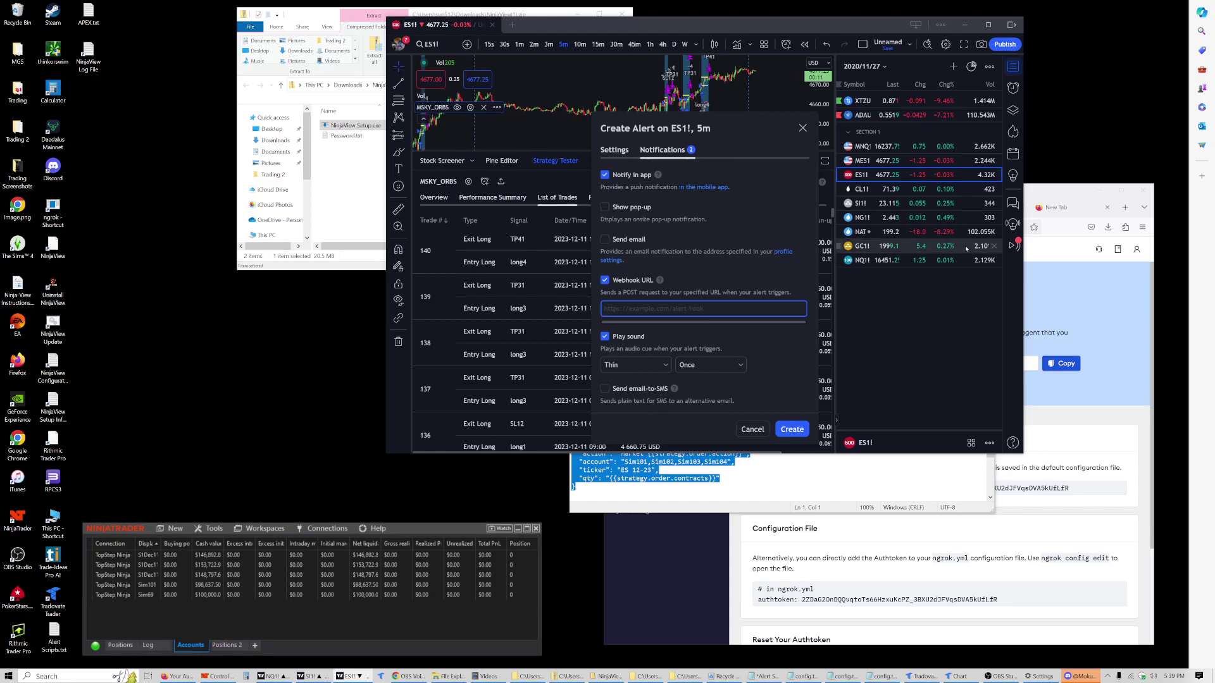
key("alt+Tab")
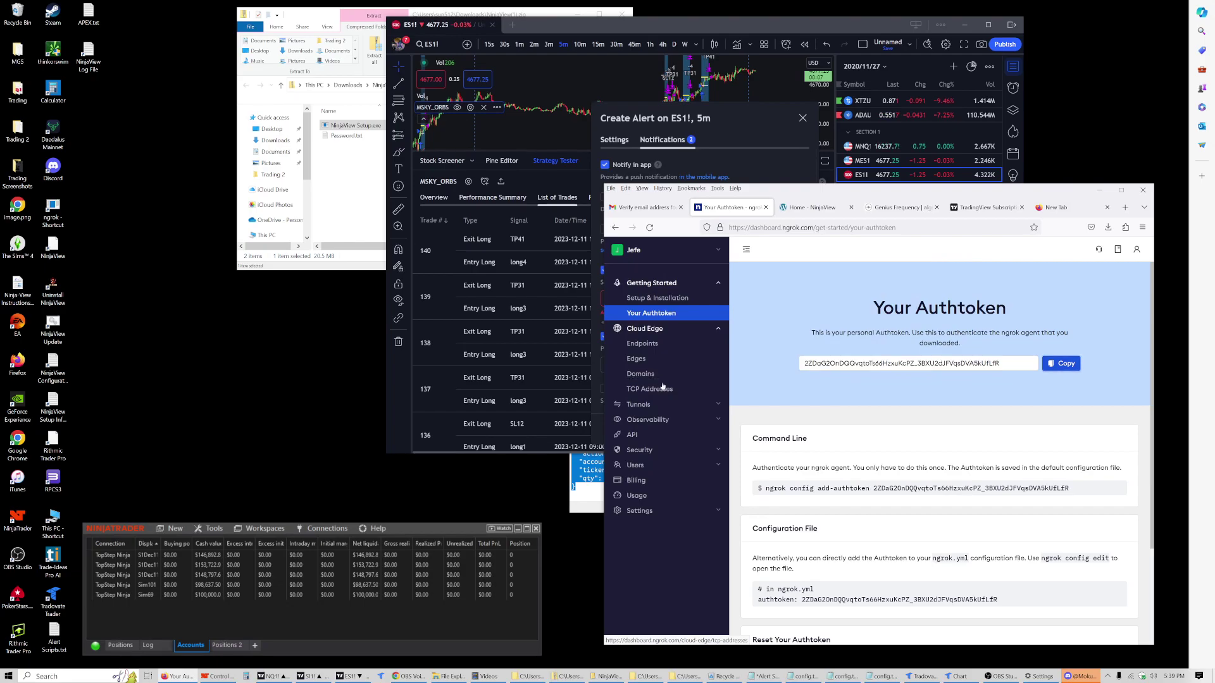
left_click(655, 374)
left_click(889, 419)
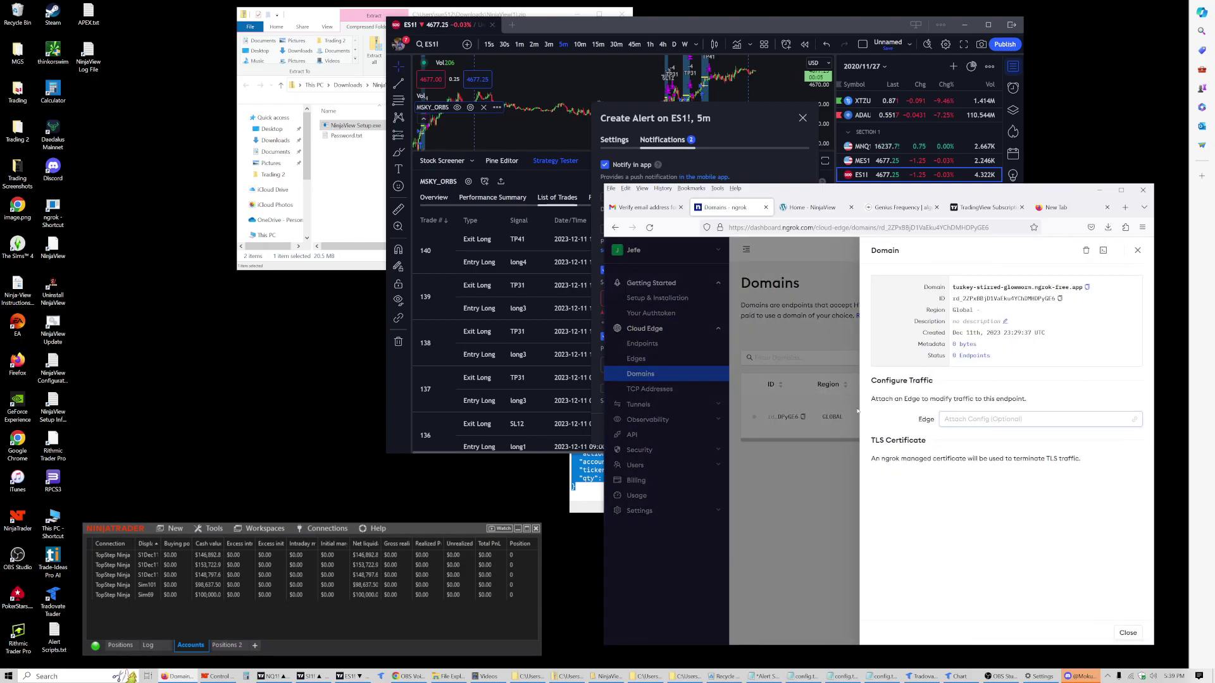
left_click(1127, 633)
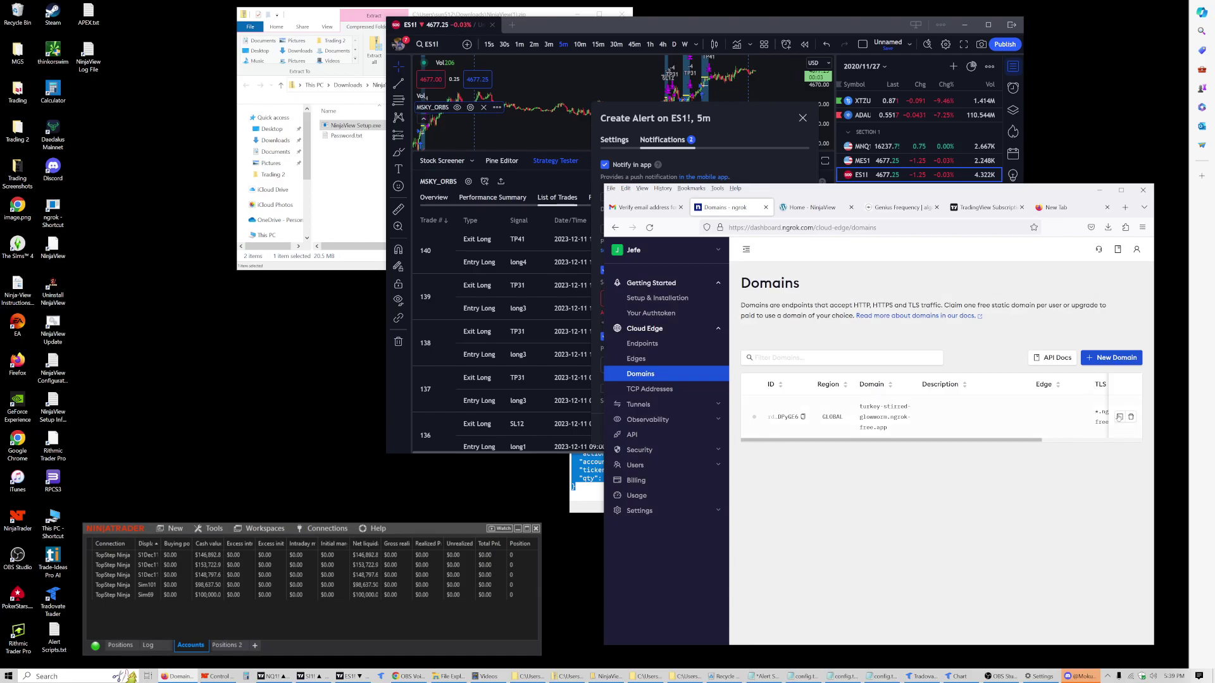
right_click(878, 430)
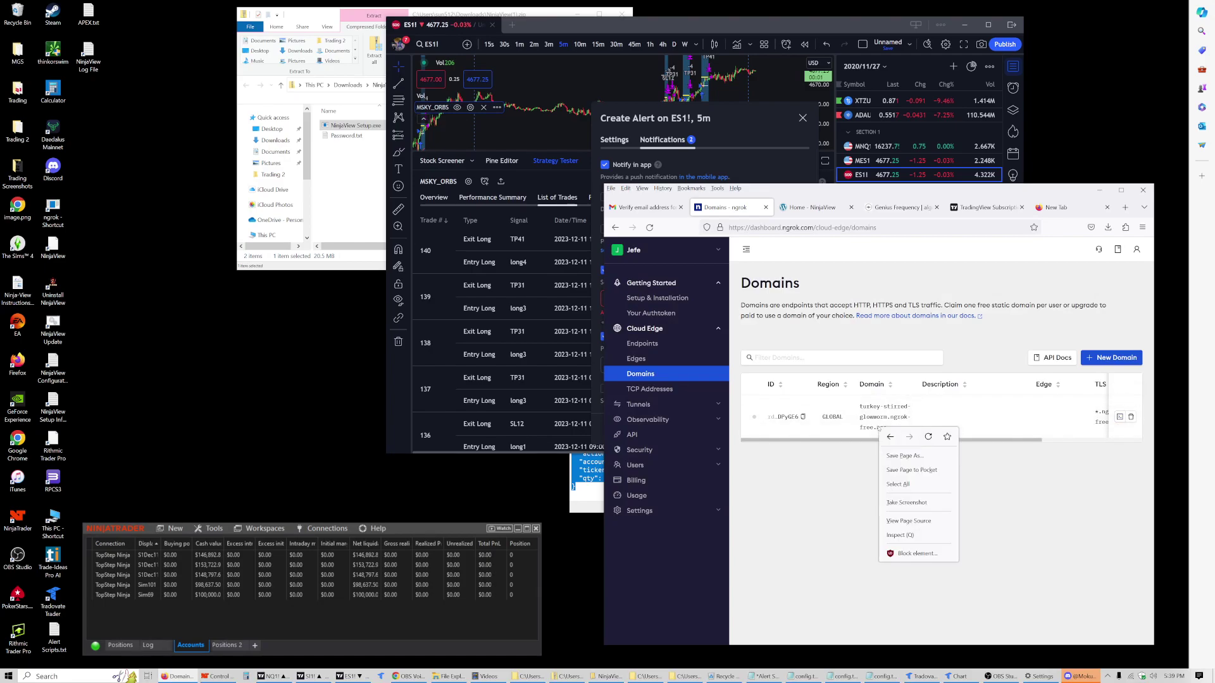
left_click(893, 415)
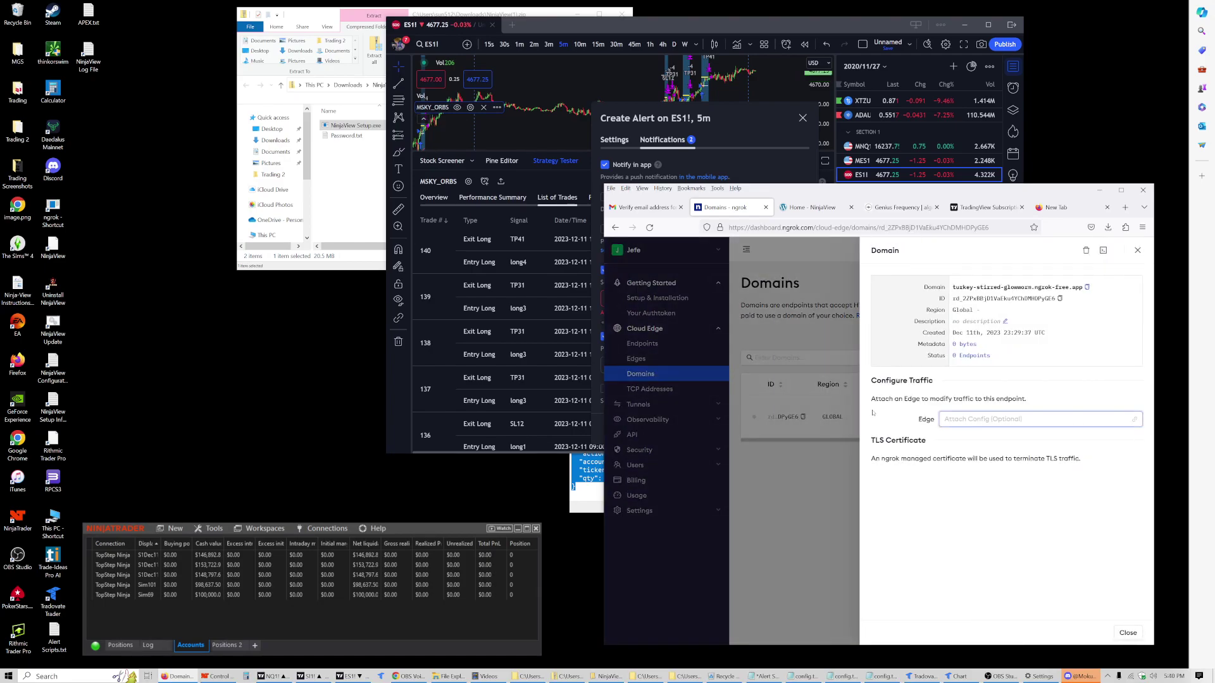
left_click(1087, 287)
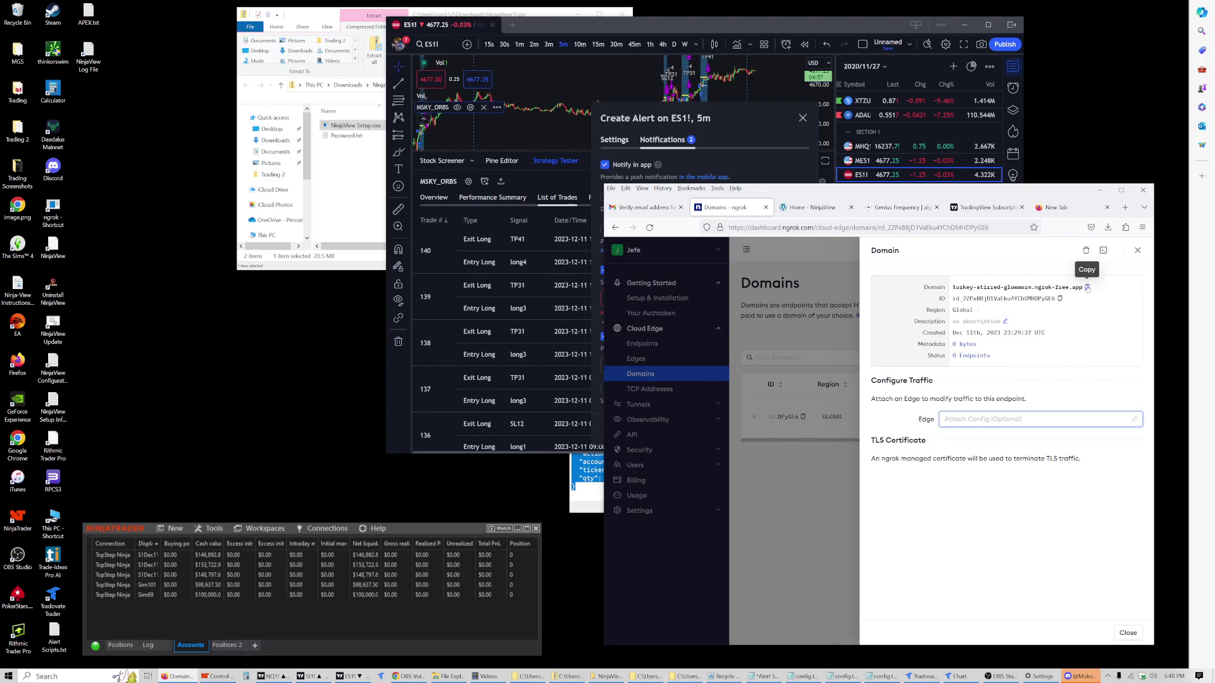
left_click(744, 121)
left_click(633, 298)
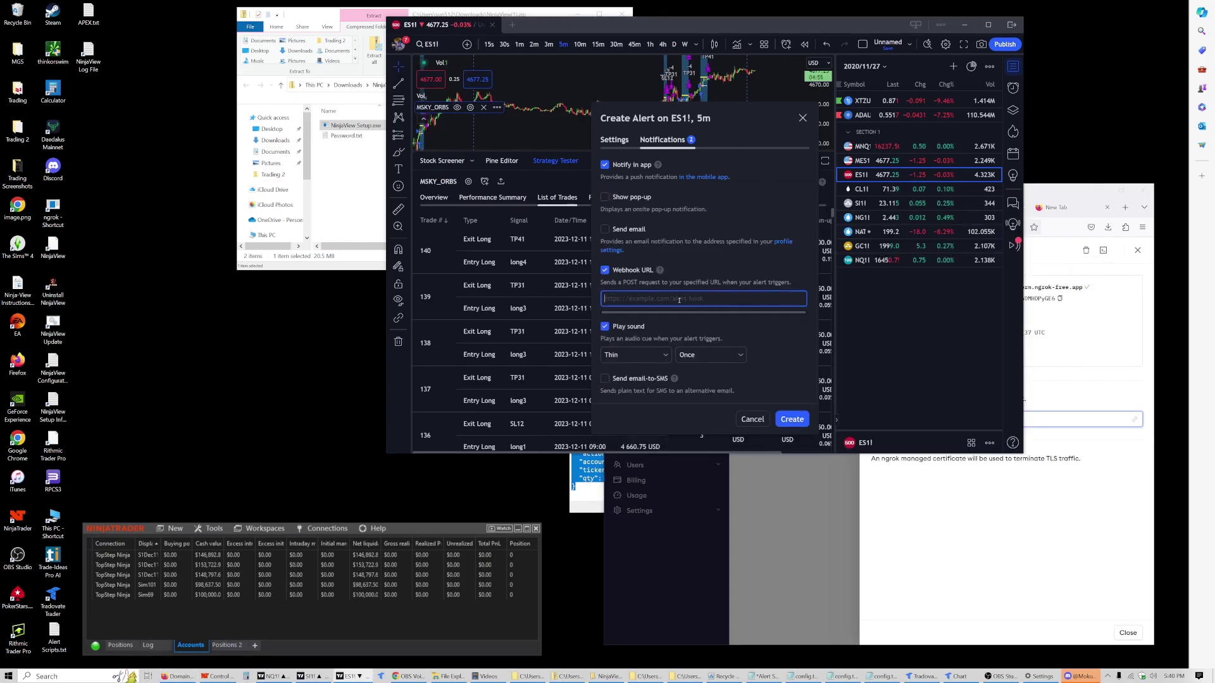
key("ctrl+v")
left_click(605, 298)
type("https://")
left_click(795, 425)
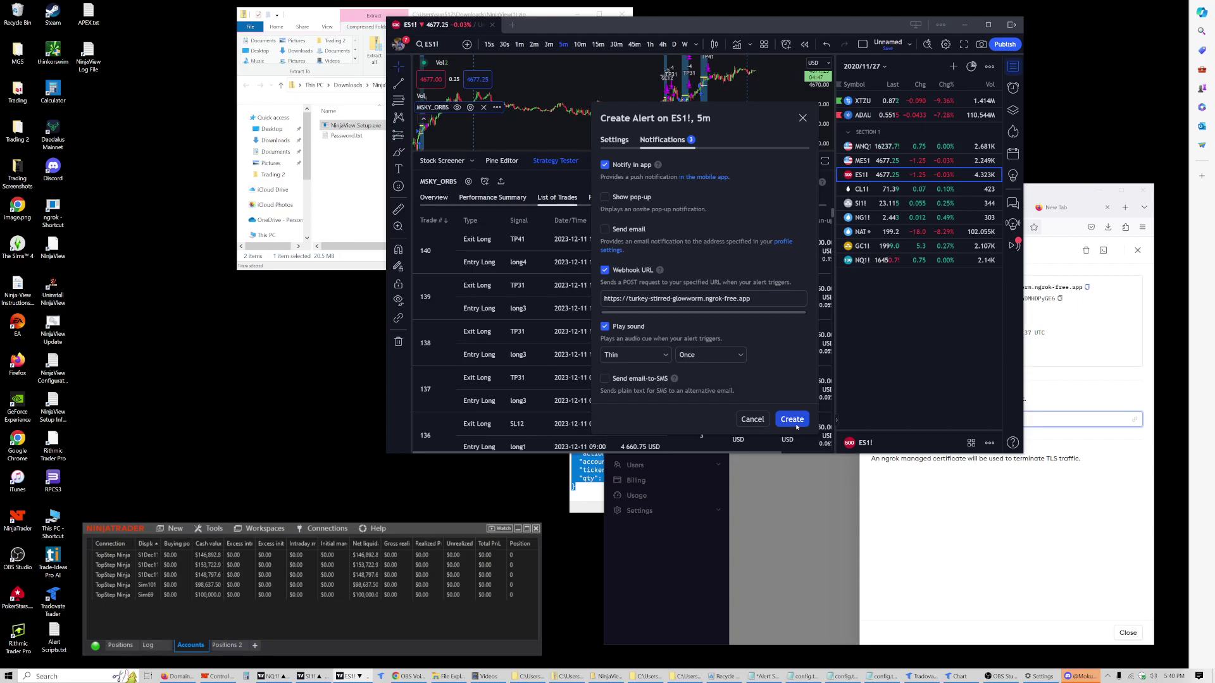
left_click(793, 419)
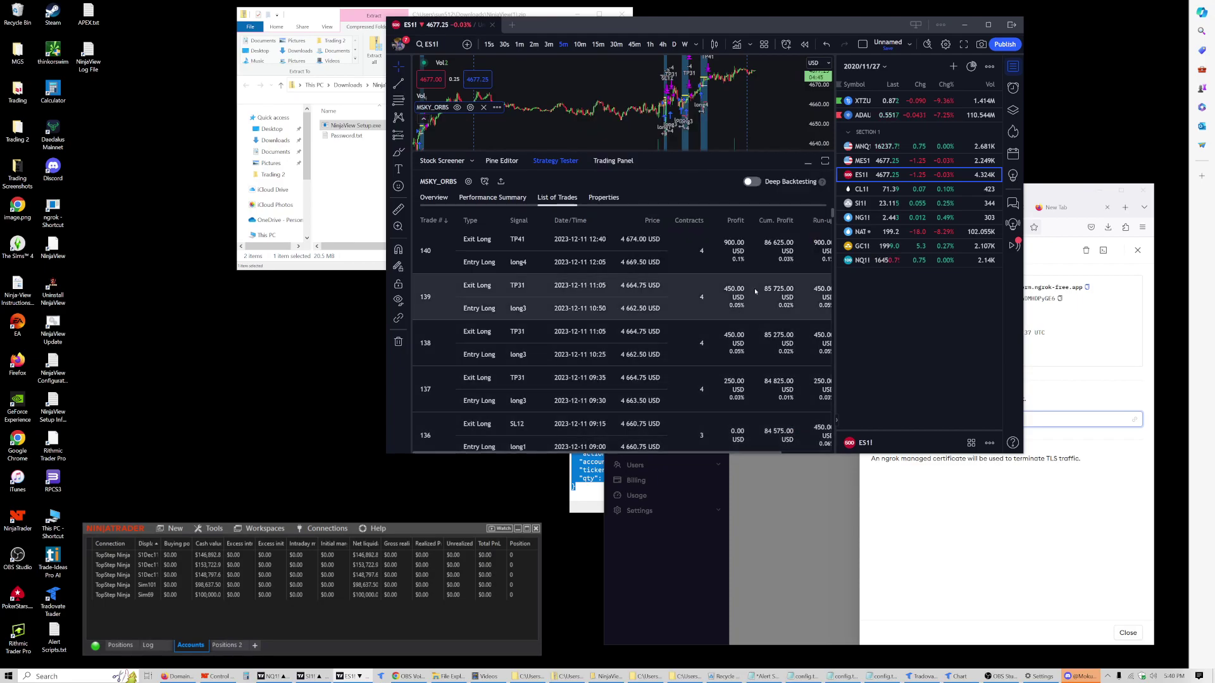
Step: Open the Alerts list and select the new ES1! 5m MSKY_ORBS alert
left_click(1011, 90)
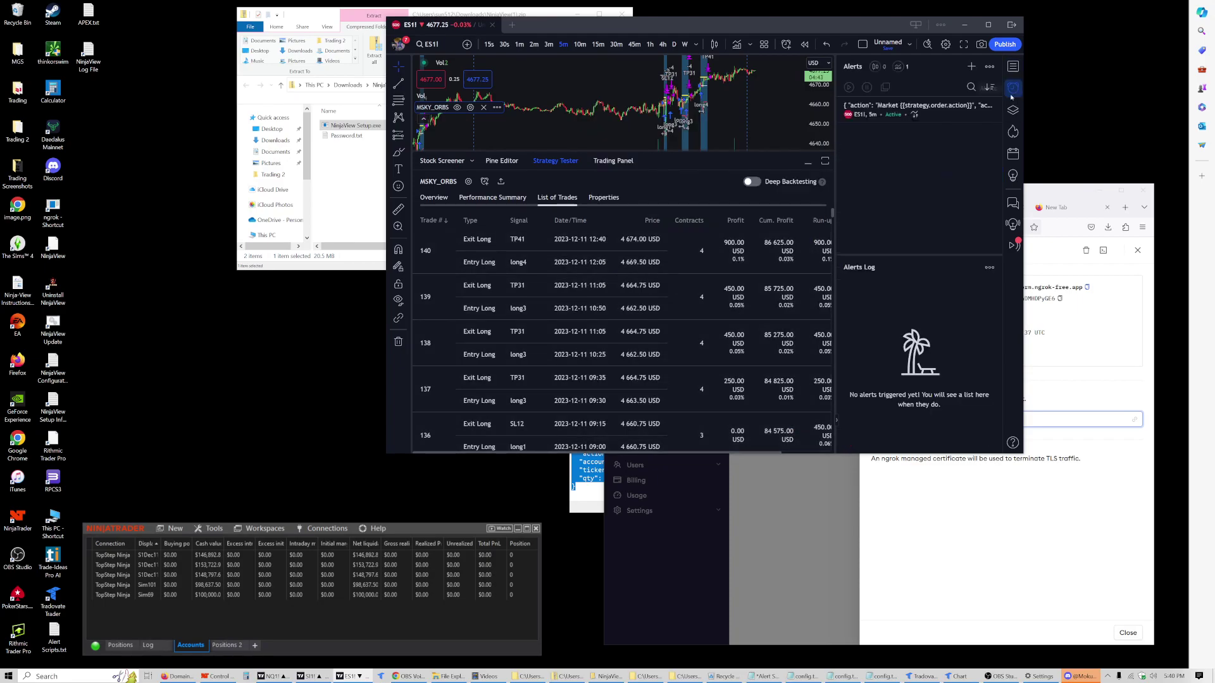
mouse_move(941, 111)
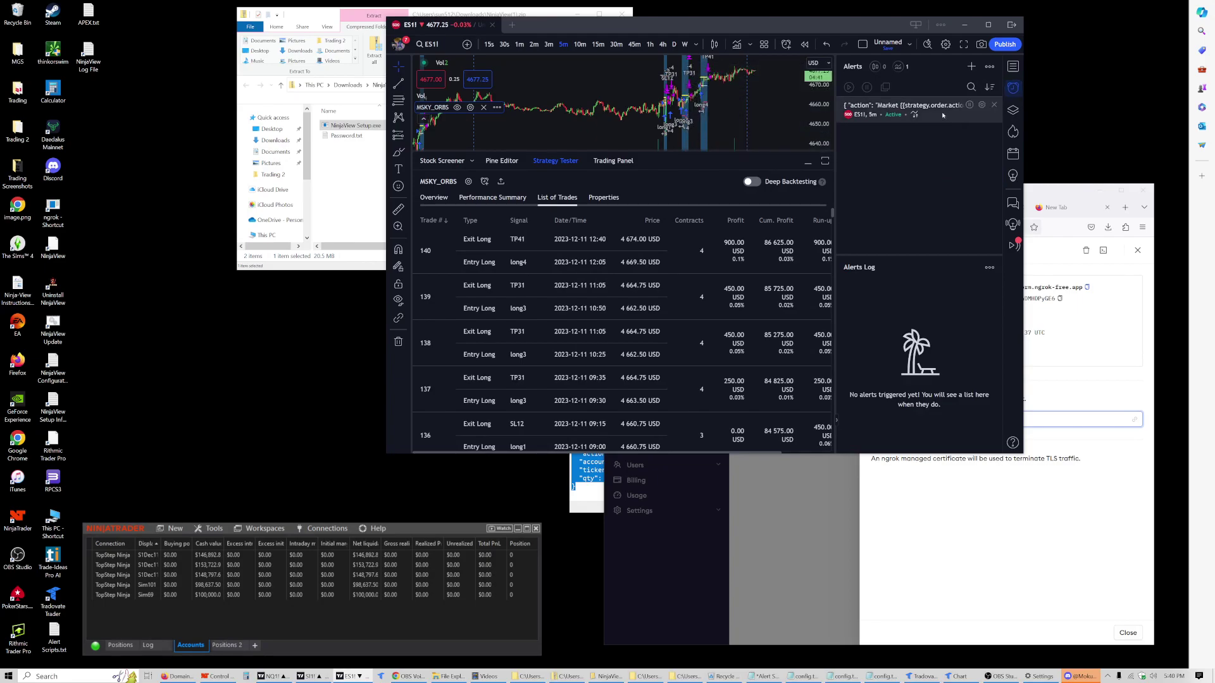
left_click(894, 120)
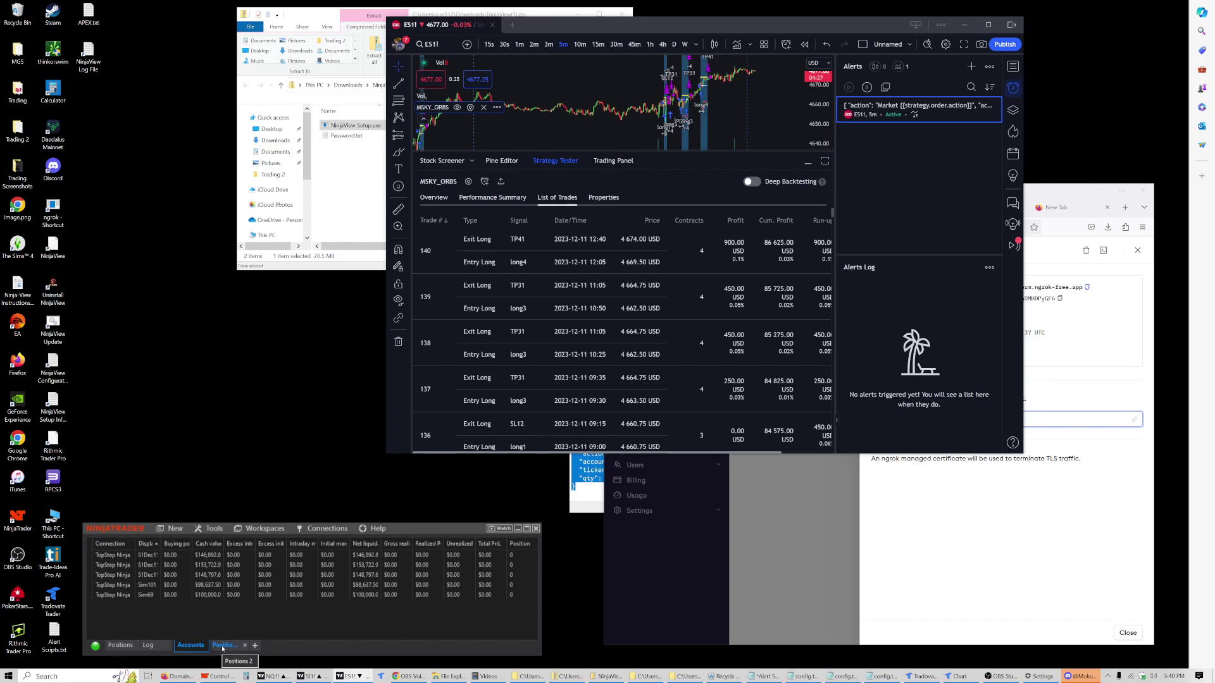
left_click(222, 646)
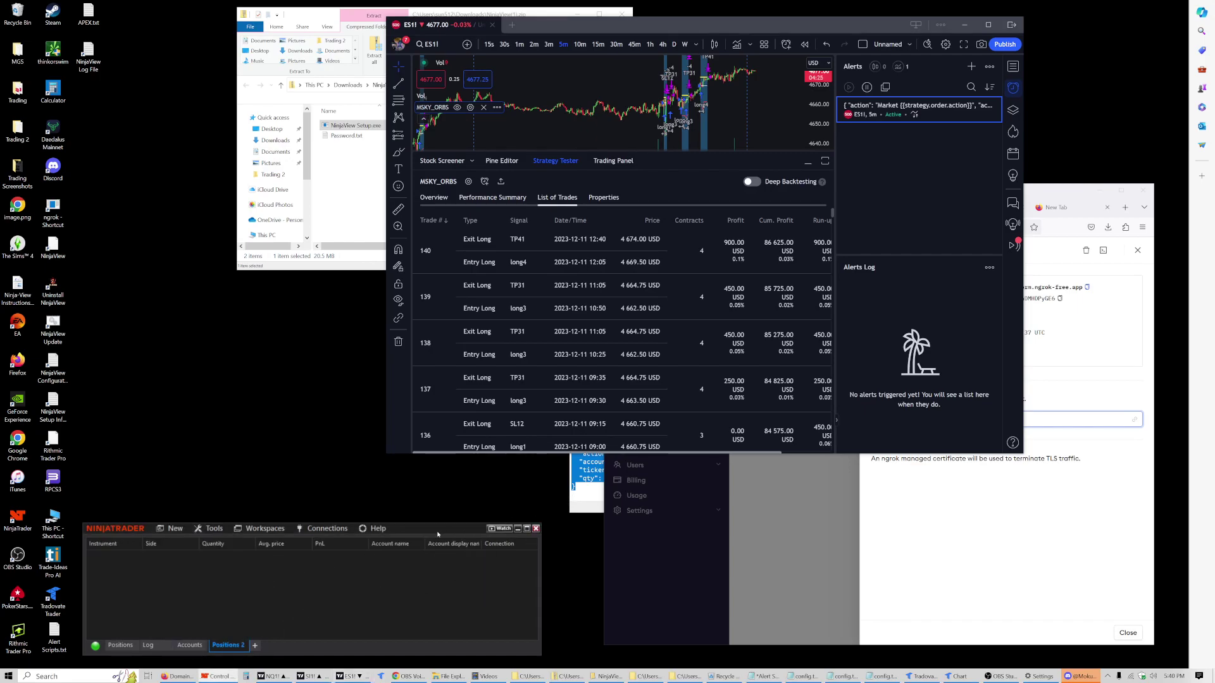
mouse_move(437, 534)
left_mouse_down()
mouse_move(430, 502)
mouse_move(420, 530)
left_mouse_up()
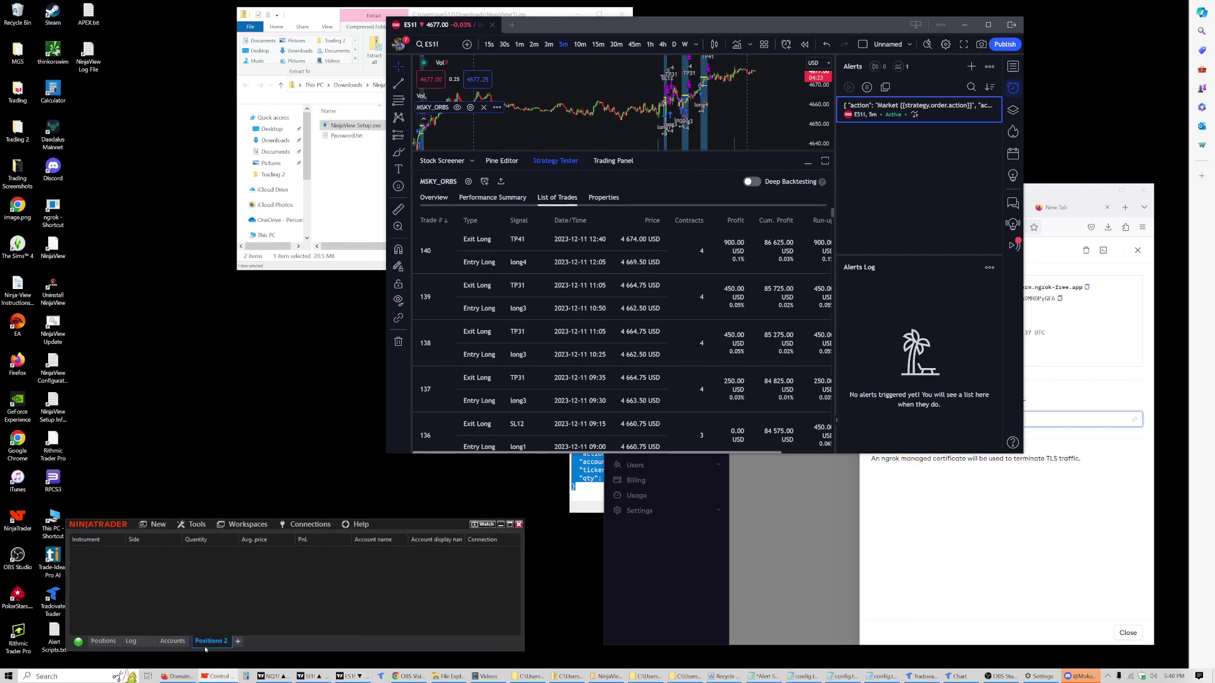
right_click(165, 584)
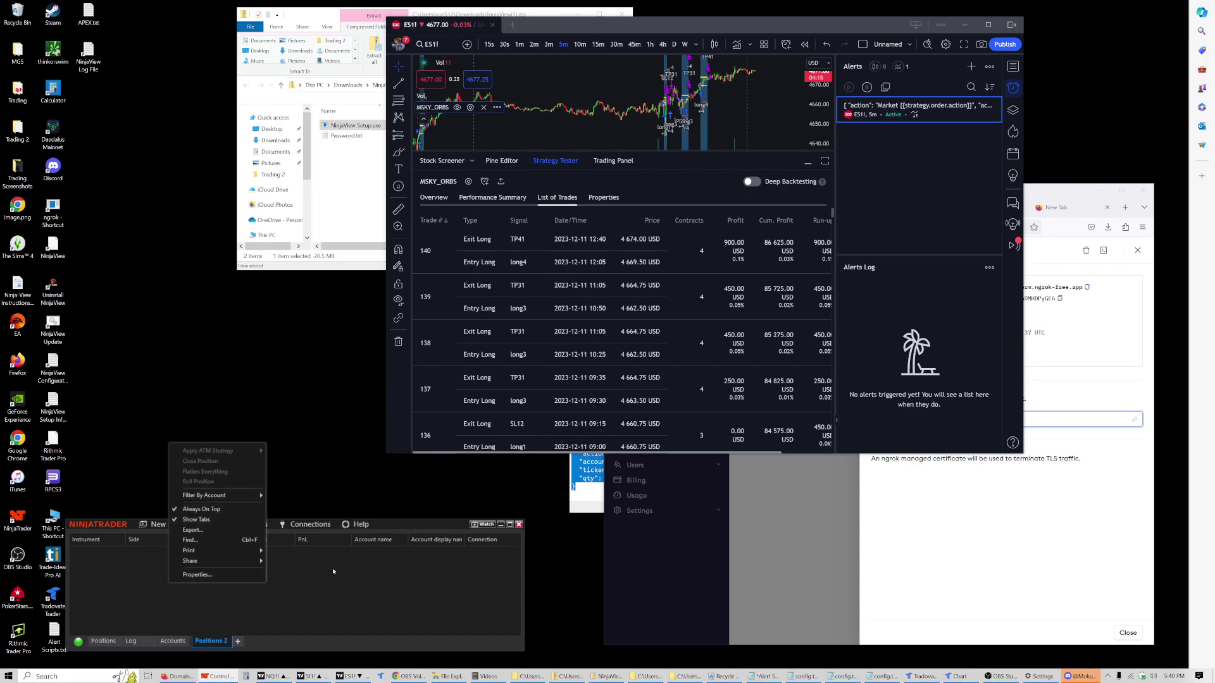
left_click(260, 598)
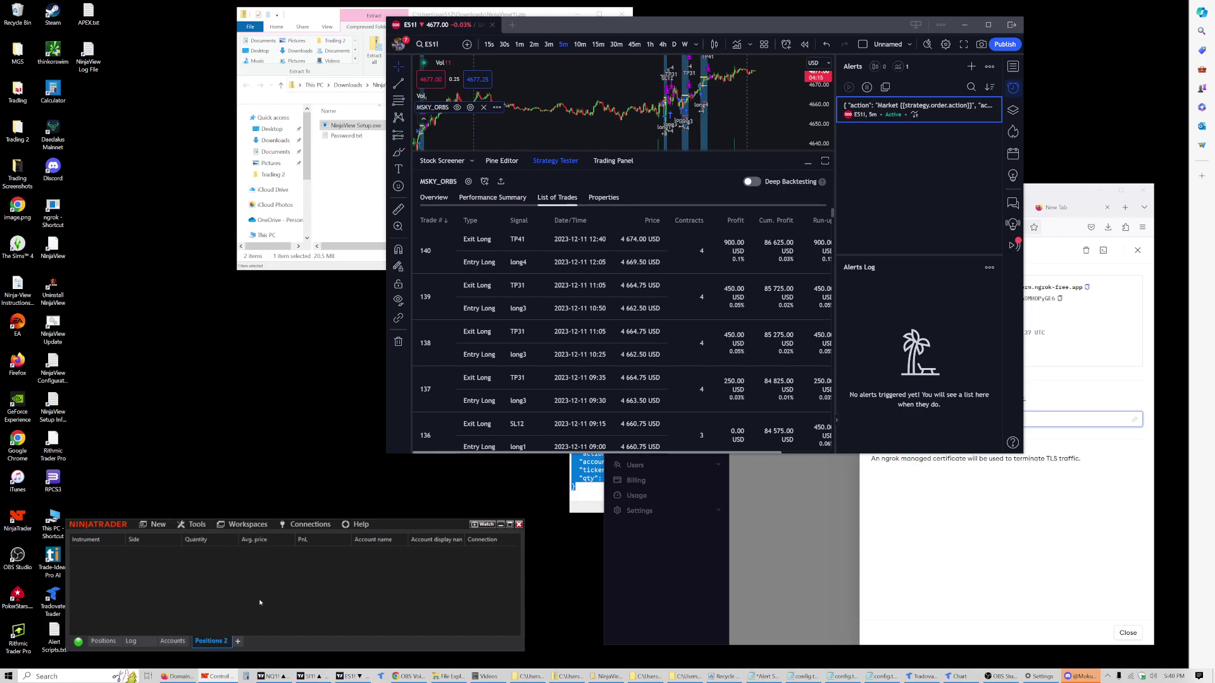
left_click(1055, 191)
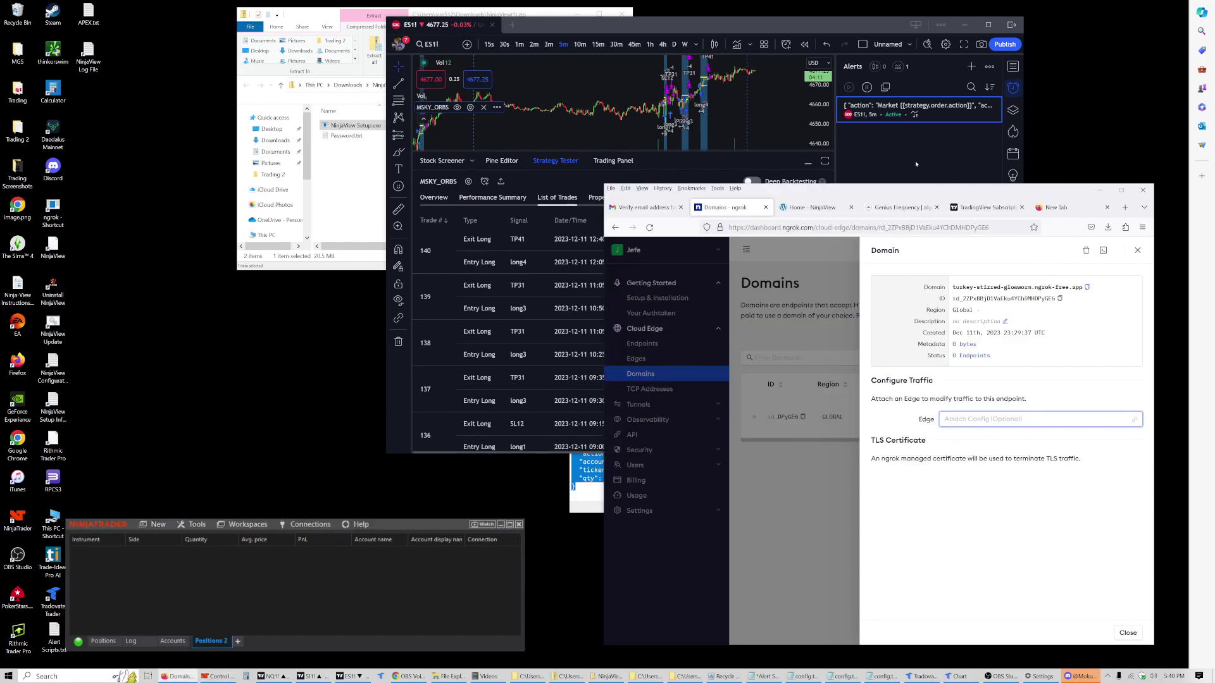